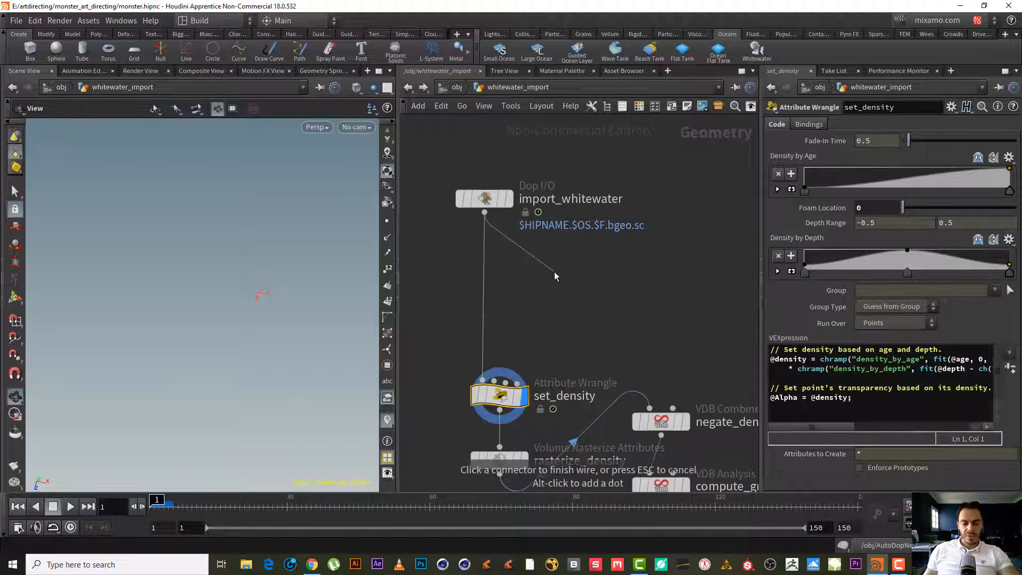
- Add a Blast node fed by the output of import_whitewater
key("Tab")
type("b")
key("BackSpace")
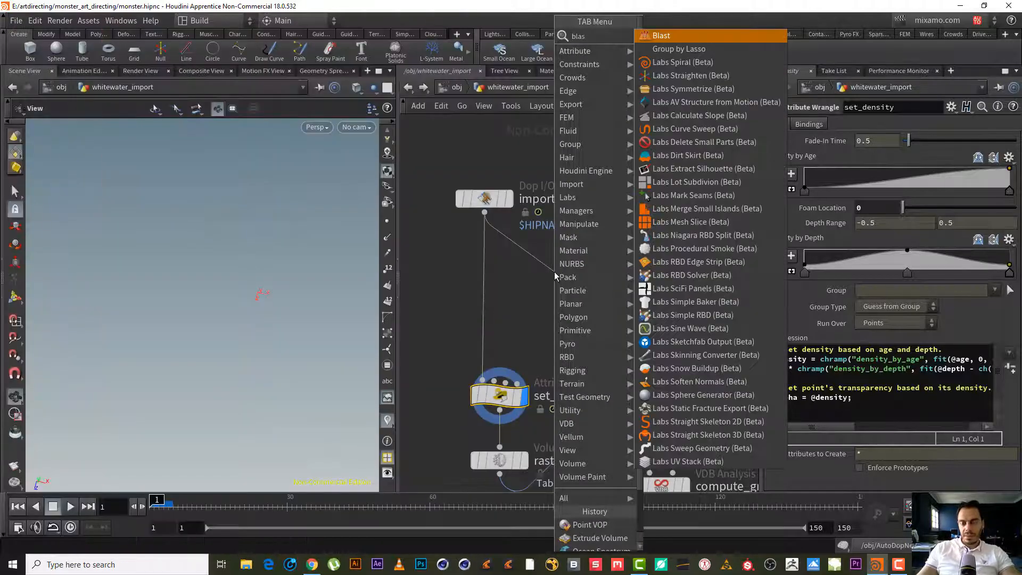
key("Escape")
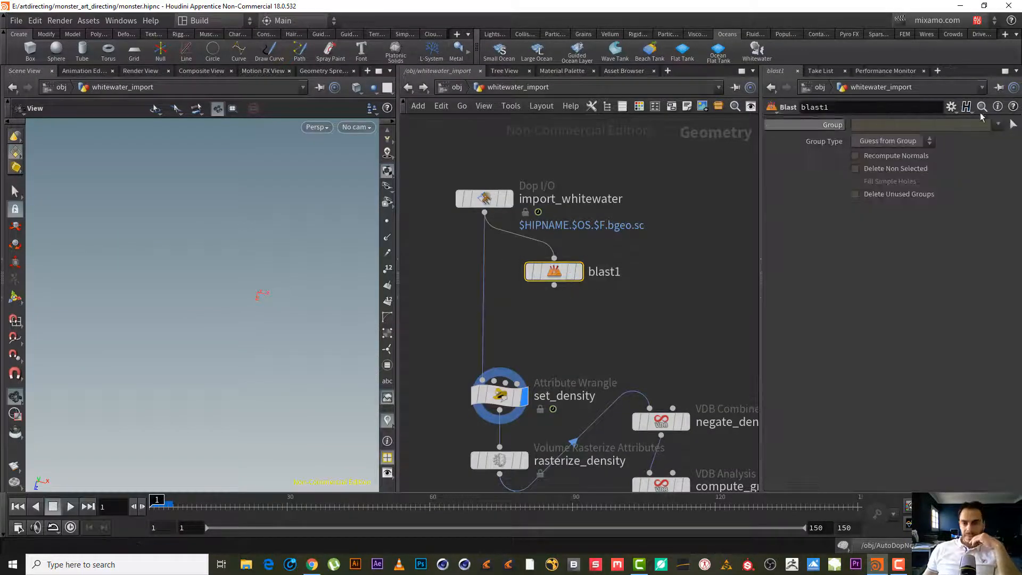
left_click(891, 124)
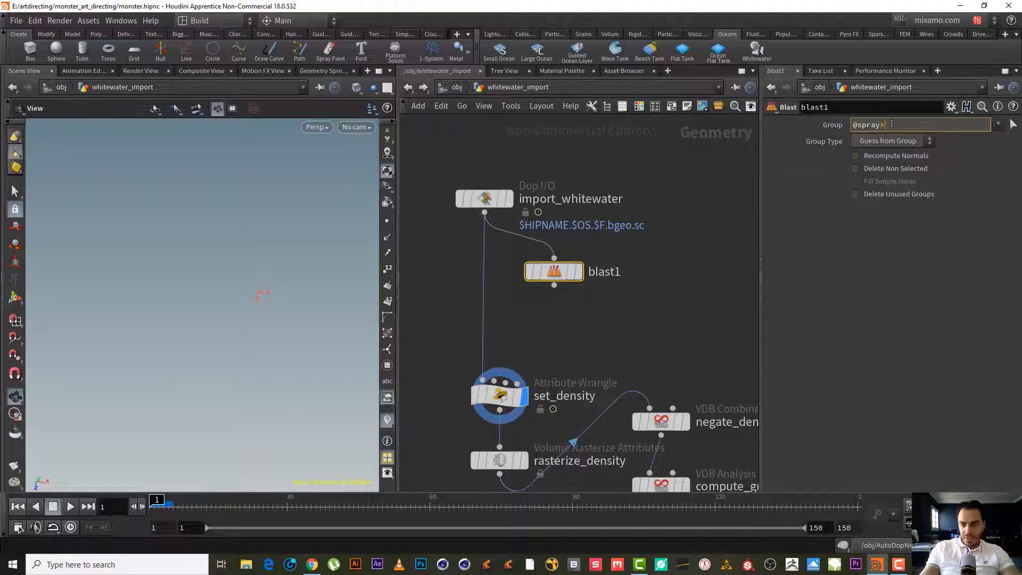
type("@spray>0")
key("Return")
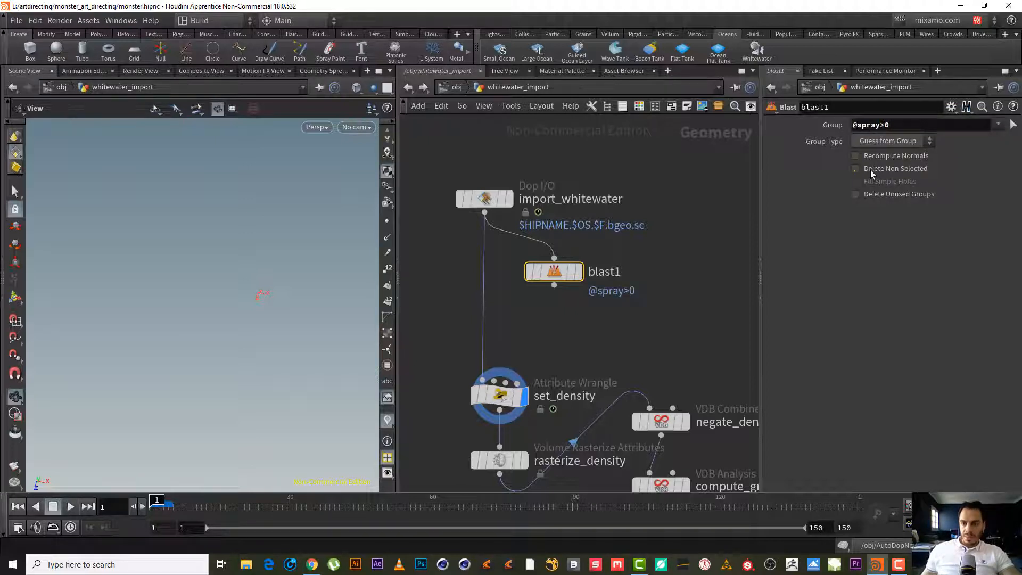
left_click(893, 140)
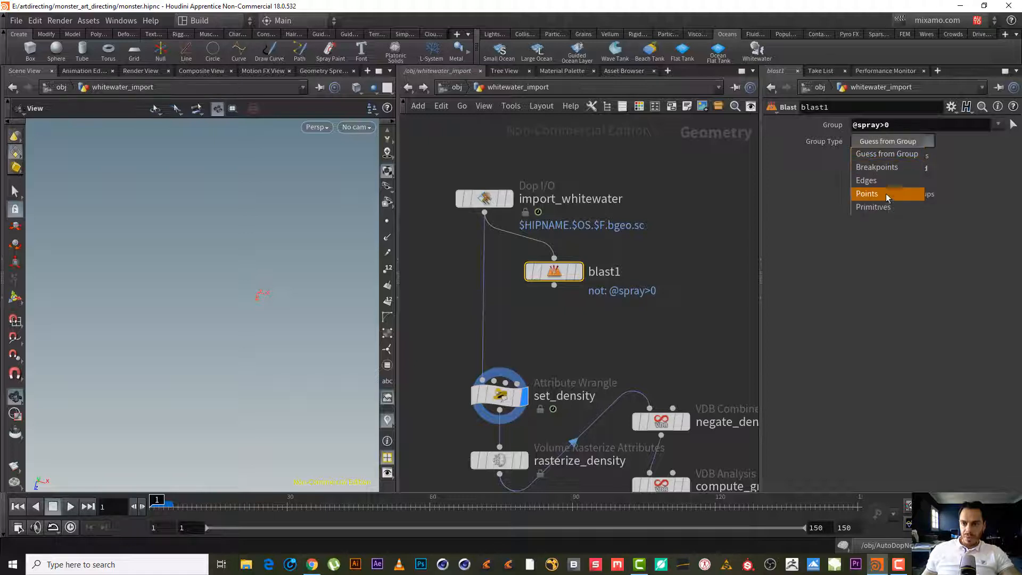
left_click(885, 194)
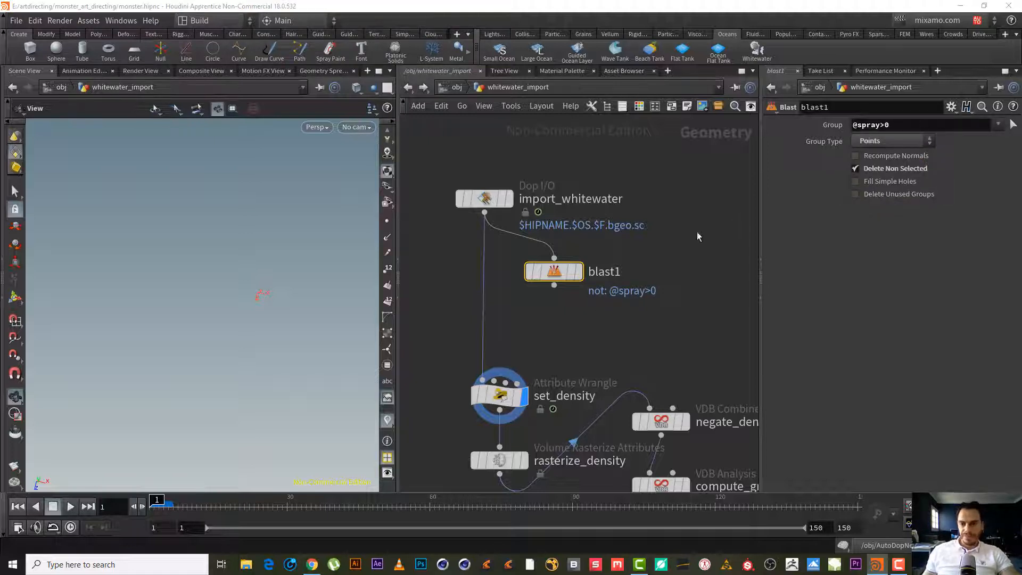
- Make blast1 the displayed node and inspect the isolated spray particles in the viewport at frame 5
mouse_move(568, 282)
left_click(585, 241)
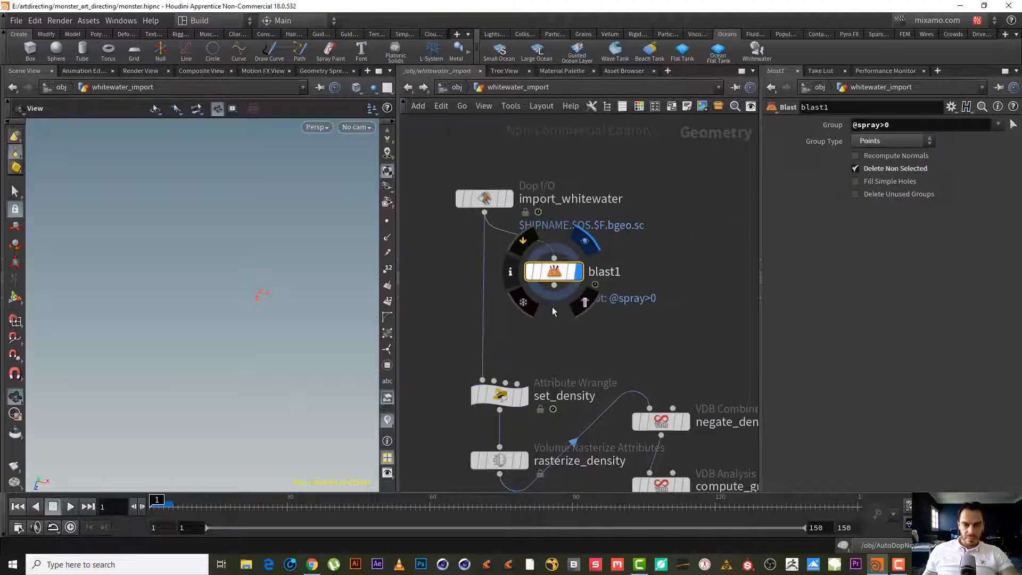
left_click(903, 571)
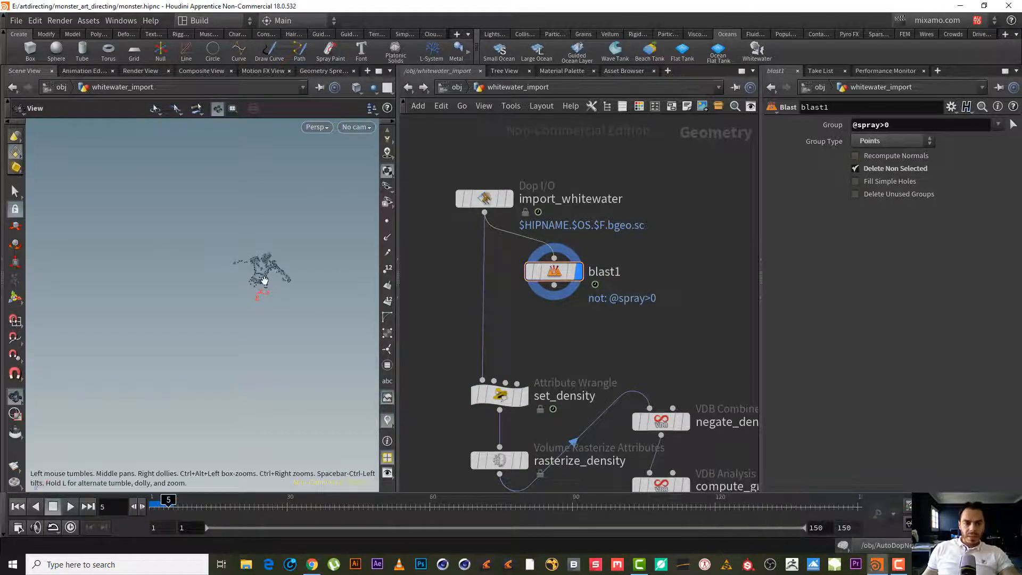
mouse_move(264, 280)
right_mouse_down()
mouse_move(365, 225)
mouse_move(355, 243)
right_mouse_up()
mouse_move(275, 246)
left_mouse_down()
mouse_move(247, 191)
mouse_move(255, 213)
left_mouse_up()
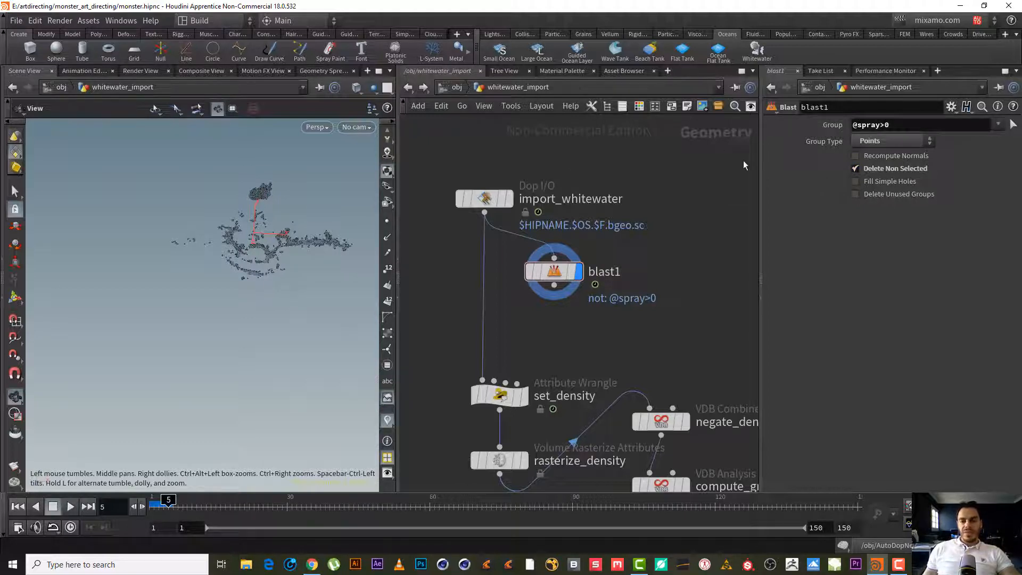
middle_click_drag(668, 204, 684, 234)
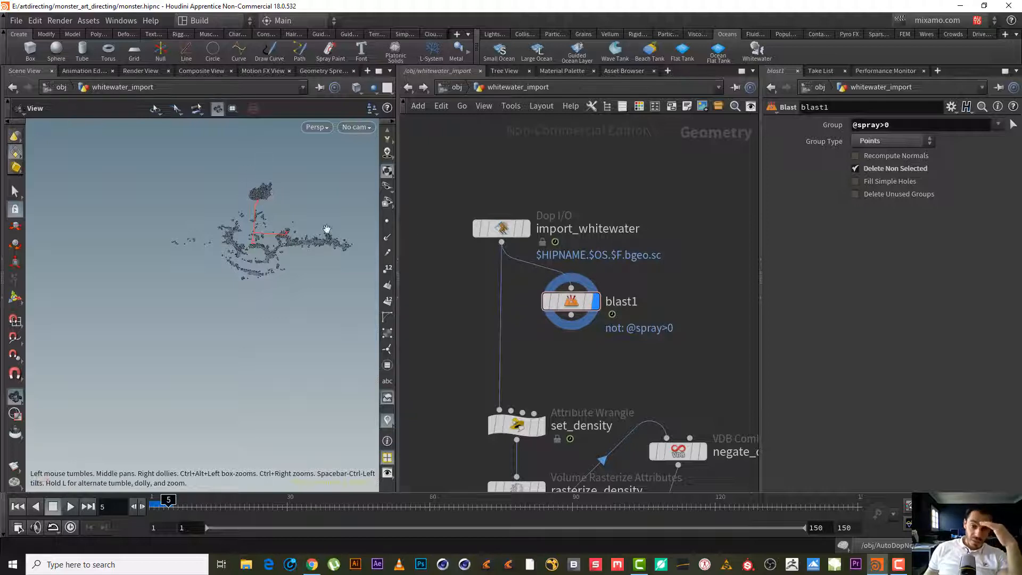
- Open the geometry spreadsheet of import_whitewater and check which point attributes it offers
mouse_move(502, 230)
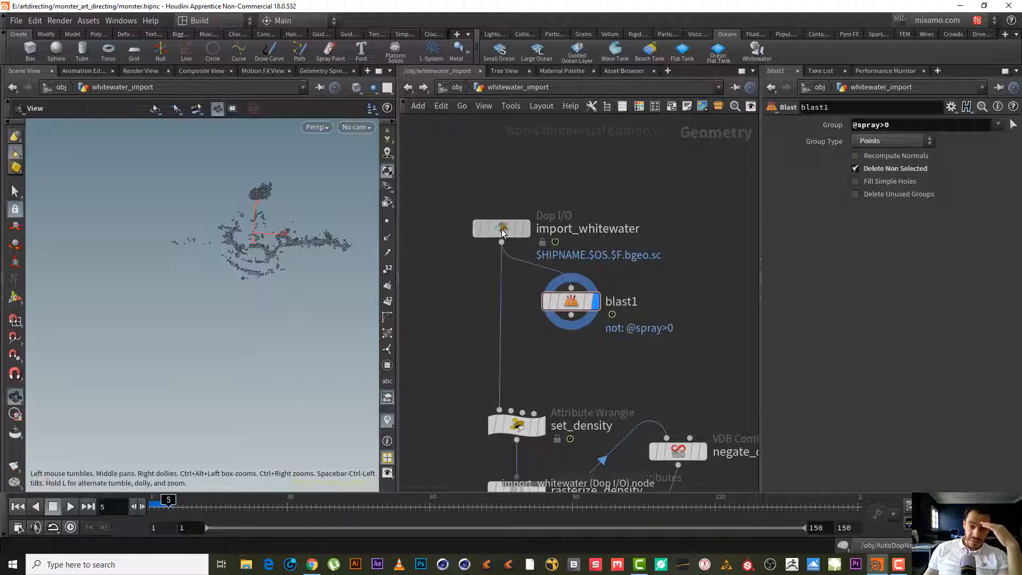
right_click(501, 232)
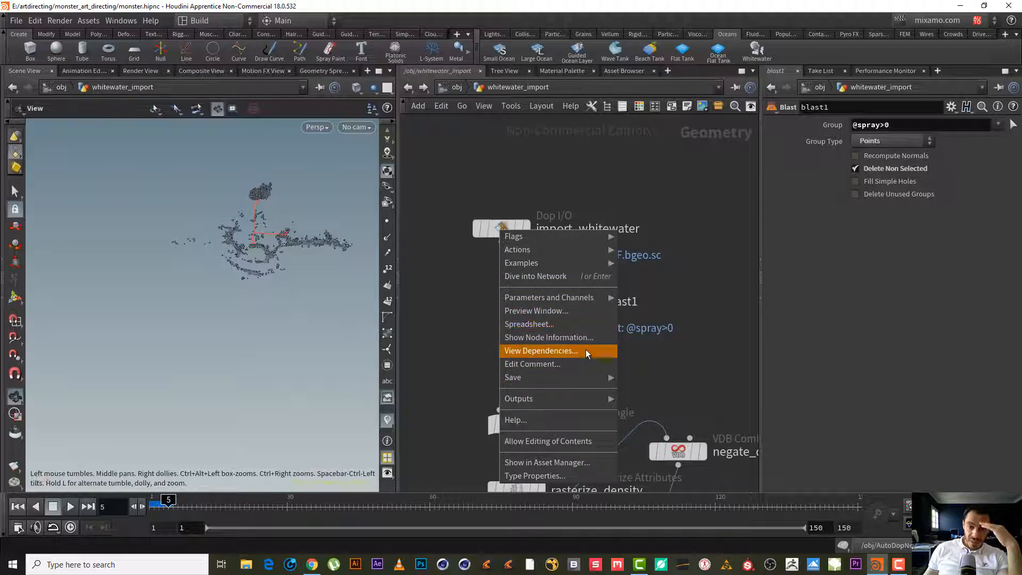
left_click(603, 325)
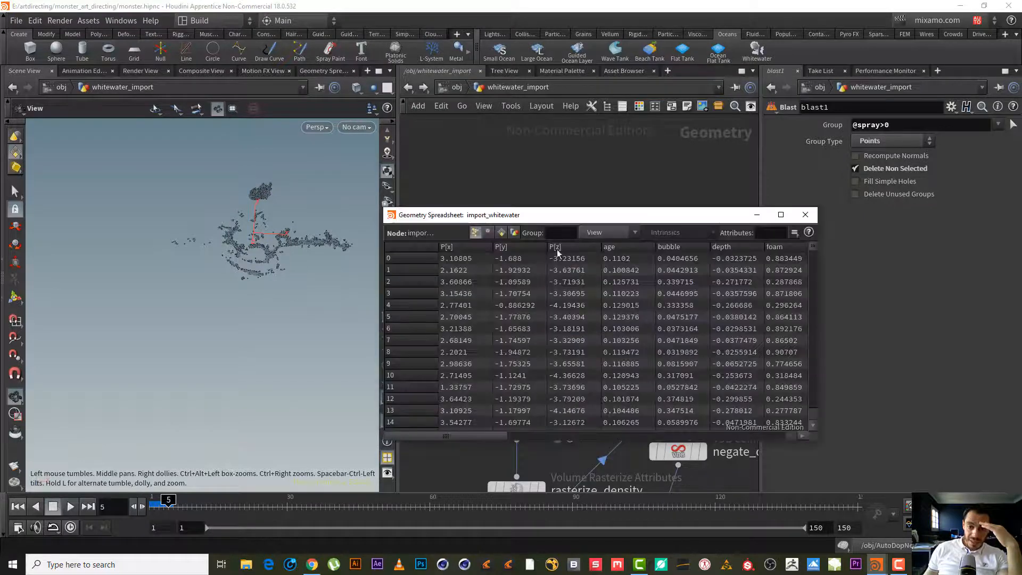
left_click(595, 233)
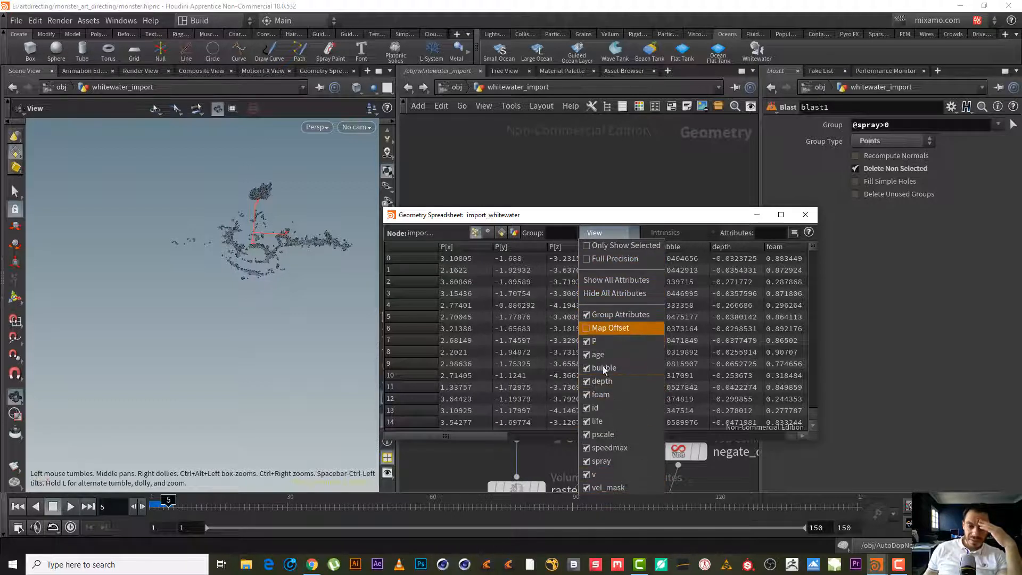
left_click(530, 215)
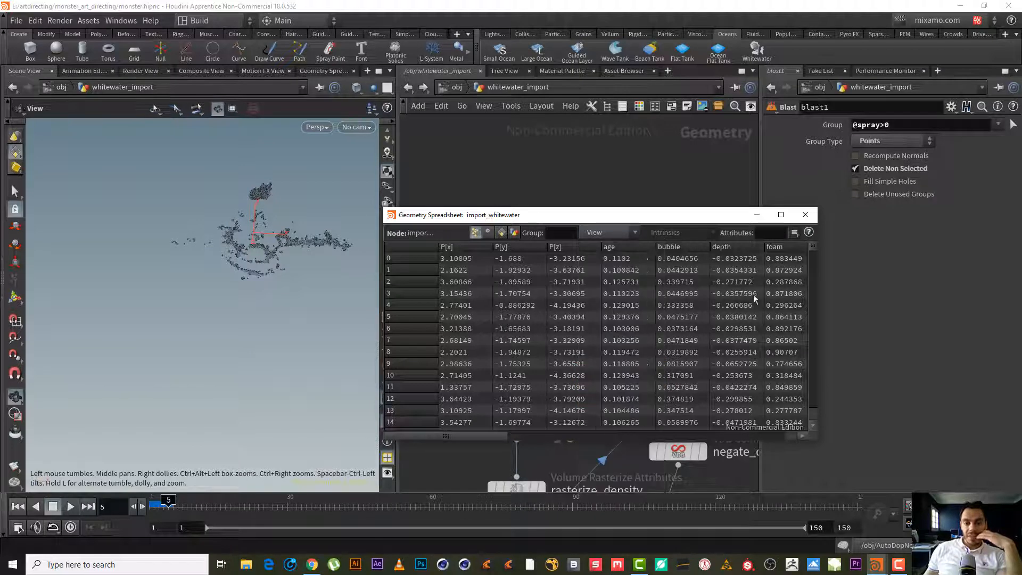
- Hide all spreadsheet attributes except bubble, foam and spray
left_click(595, 233)
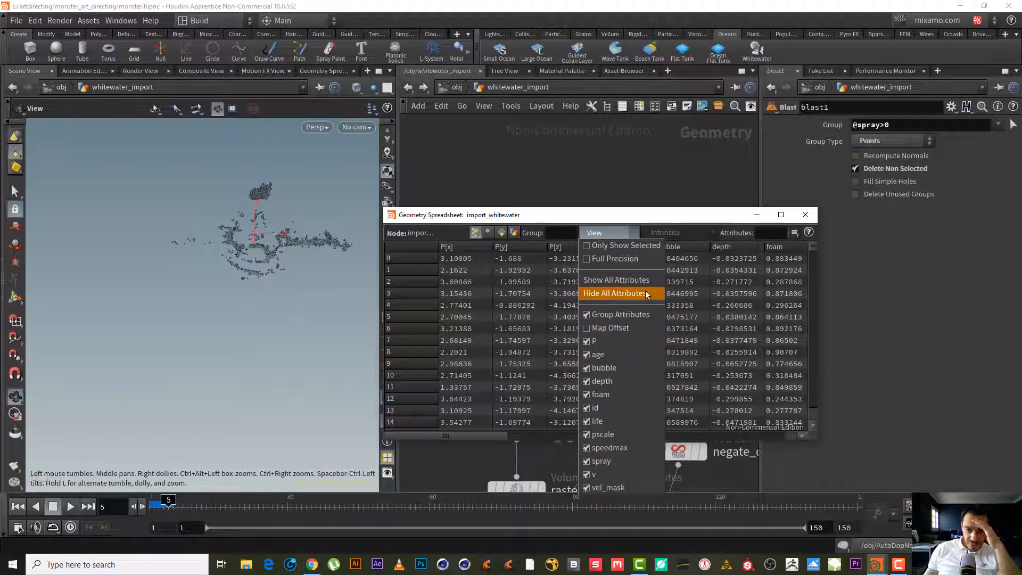
left_click(633, 292)
left_click(617, 233)
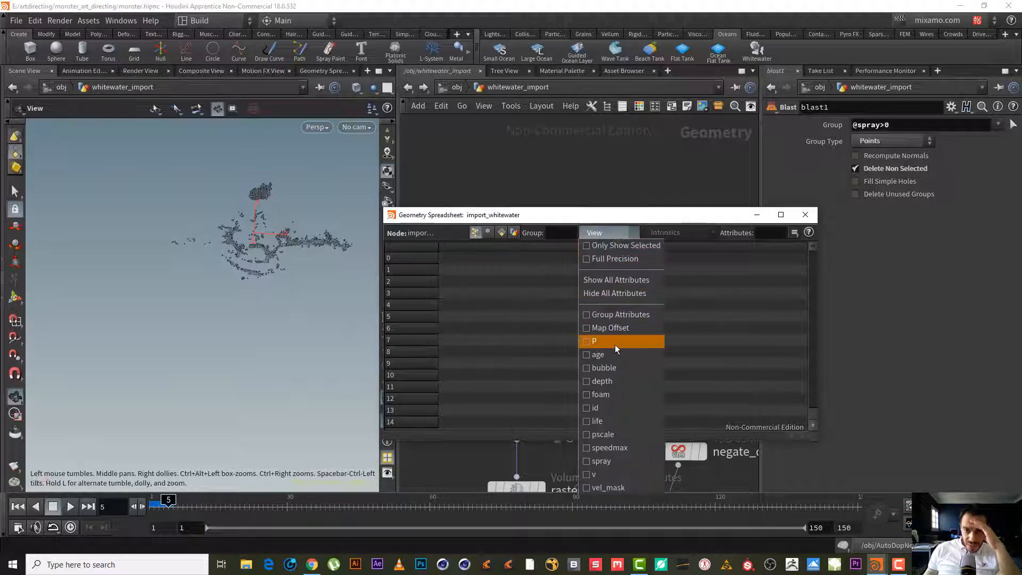
left_click(618, 366)
left_click(612, 235)
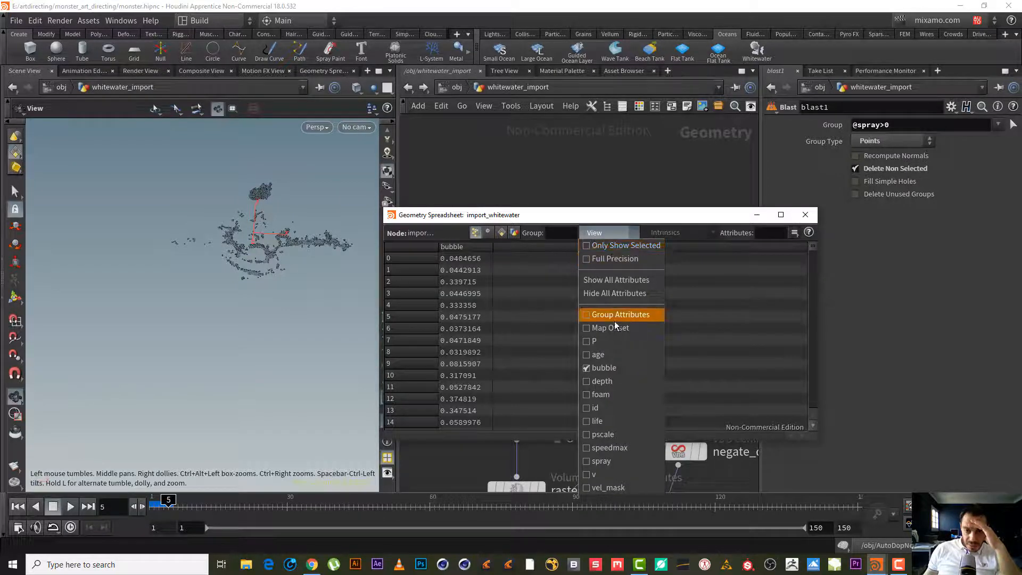
left_click(623, 395)
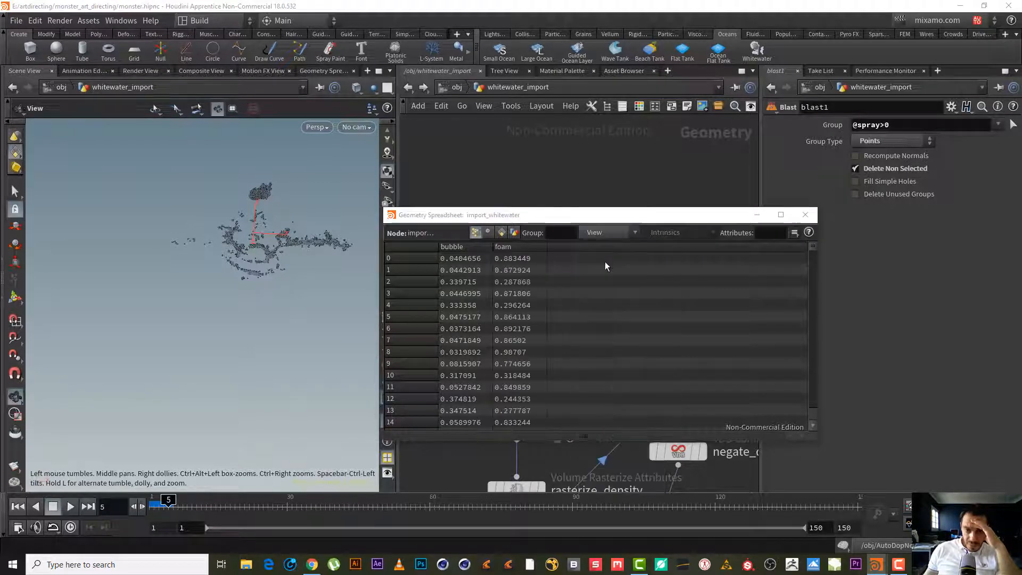
left_click(611, 234)
left_click(635, 461)
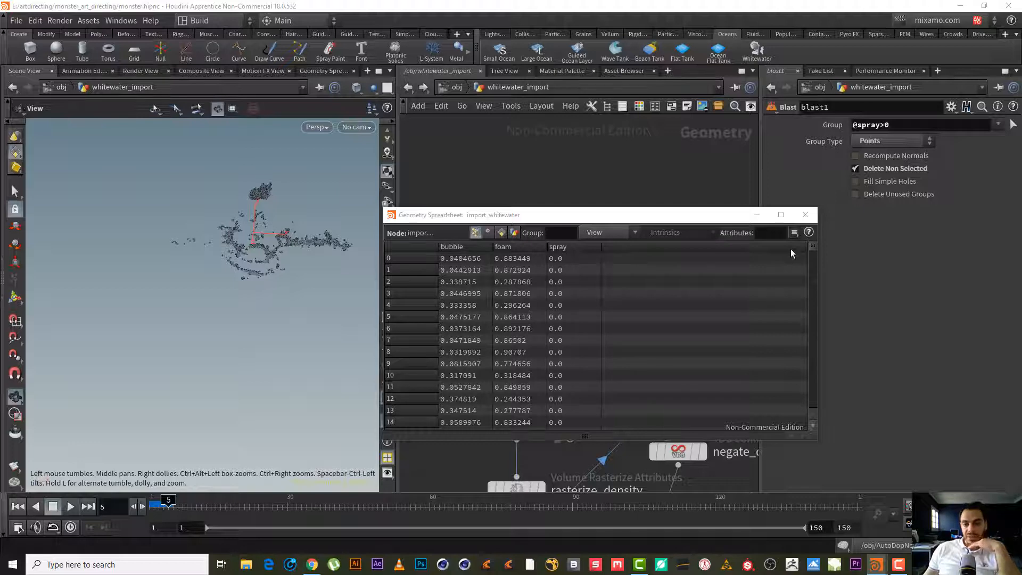
- Compare the bubble, foam and spray values throughout the whitewater point list
left_click_drag(811, 260, 815, 414)
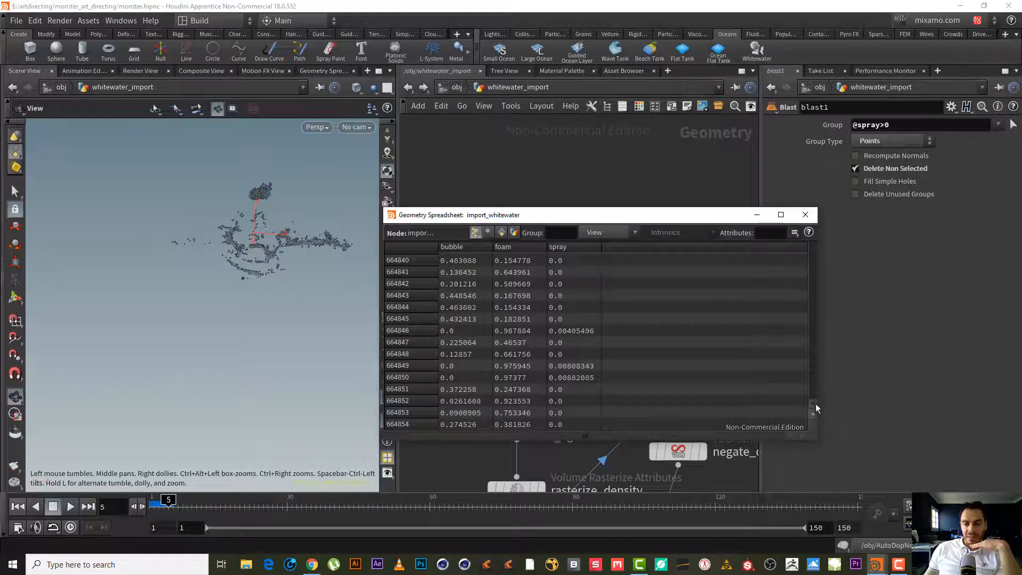
left_click_drag(814, 403, 813, 246)
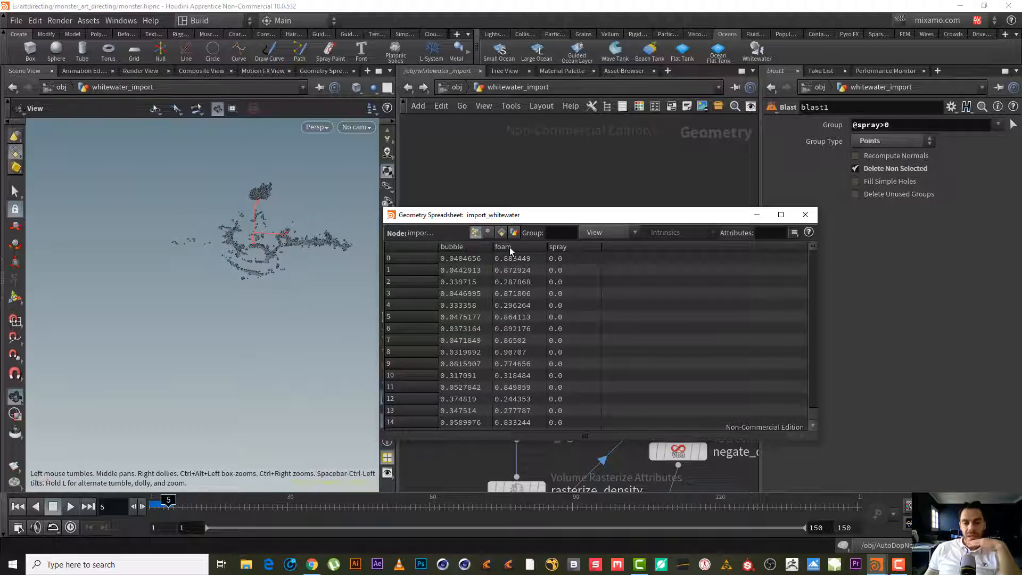
left_click_drag(813, 245, 820, 225)
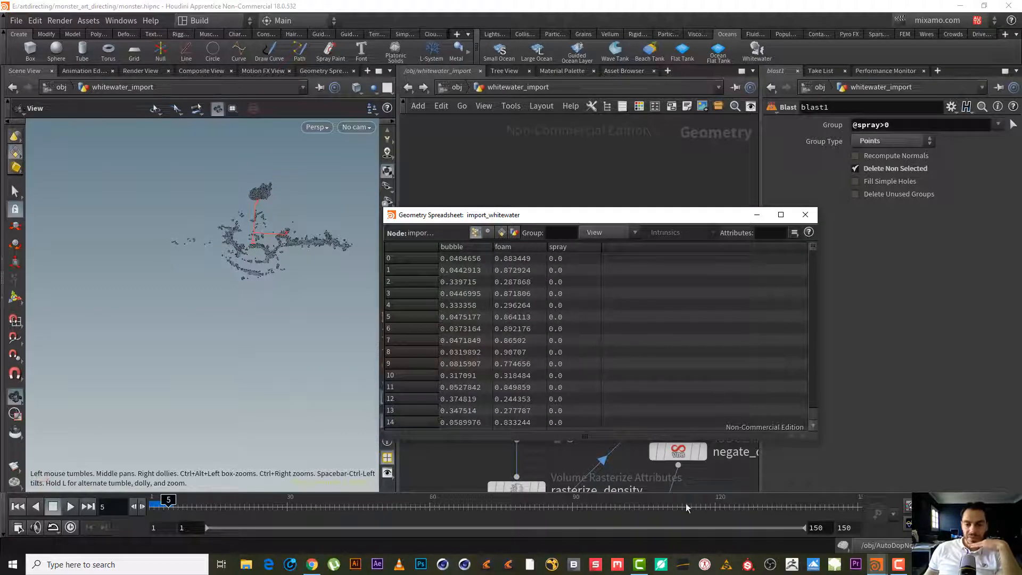
left_click(899, 565)
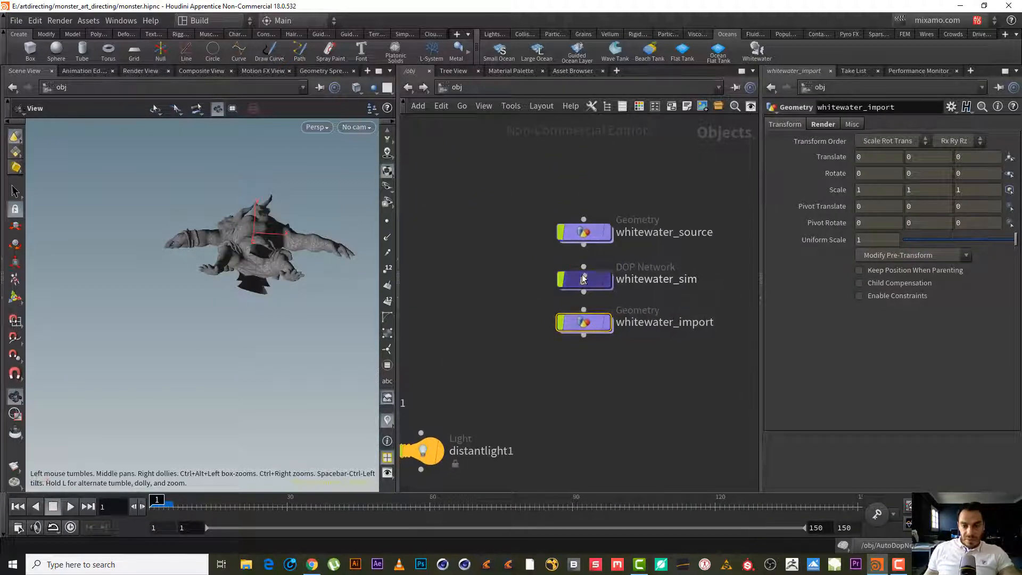
- Open the whitewater_sim network and check the advanced settings of the whitewater solver
double_click(584, 279)
left_click_drag(518, 366, 519, 366)
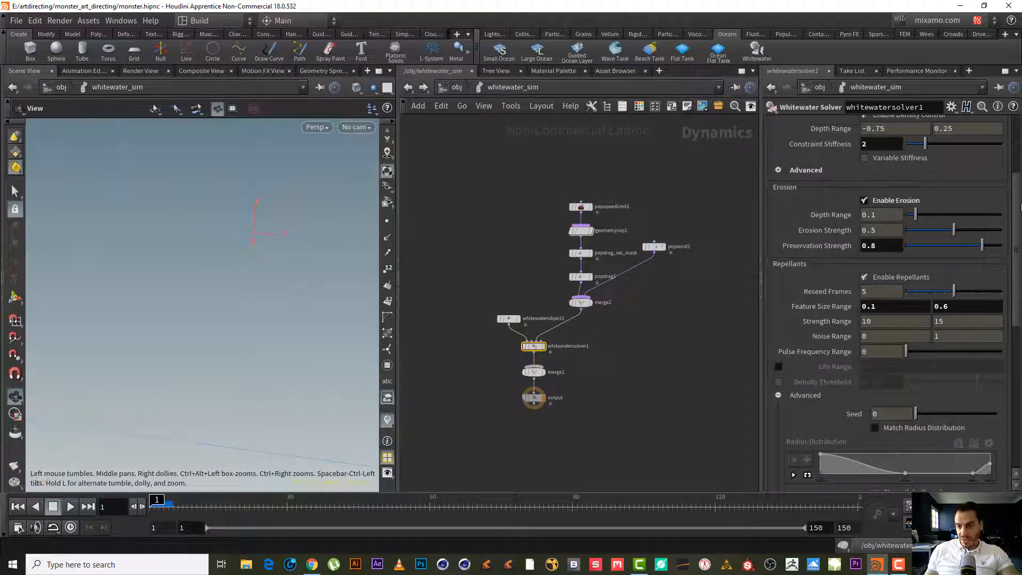
scroll(958, 224, "up", 10)
left_click(914, 228)
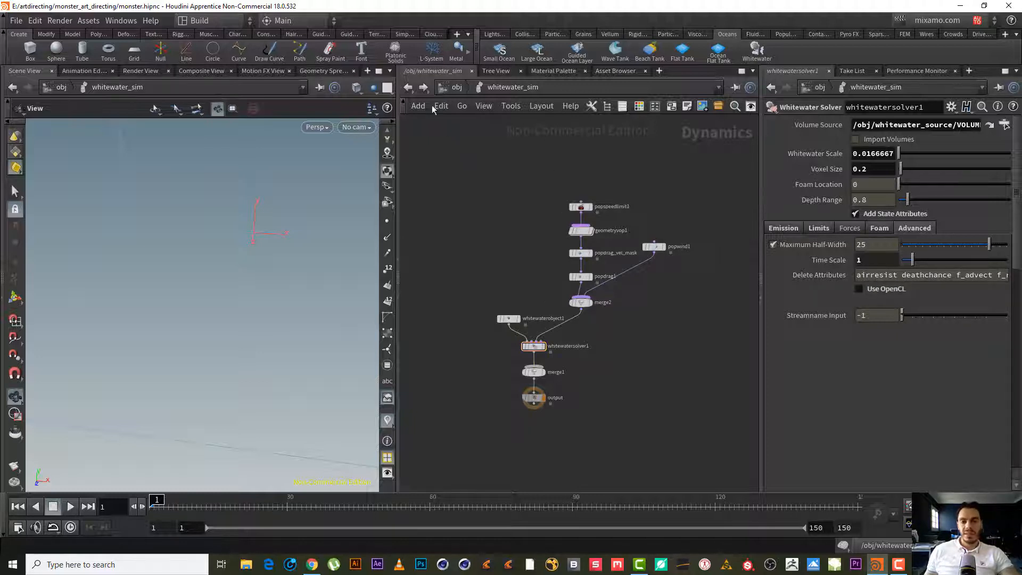
- Open AutoDopNetwork and review the FLIP solver's volume solver options and substep settings
left_click(408, 90)
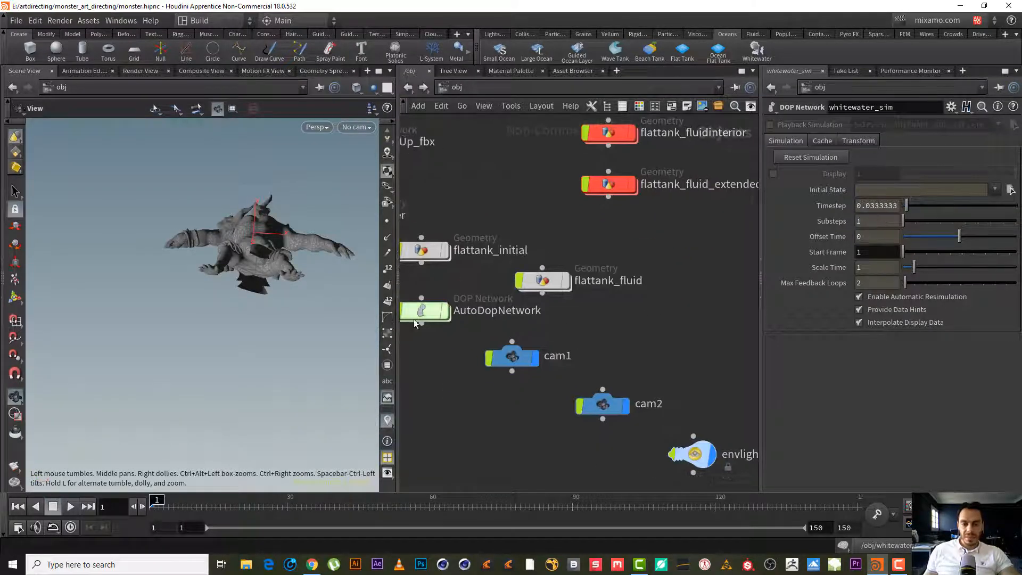
double_click(416, 315)
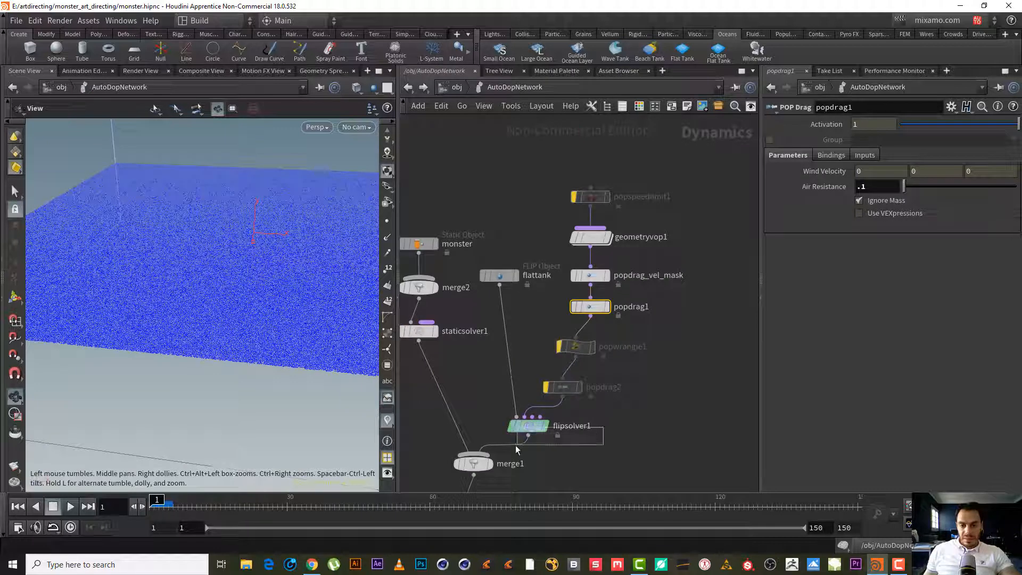
left_click_drag(516, 446, 516, 446)
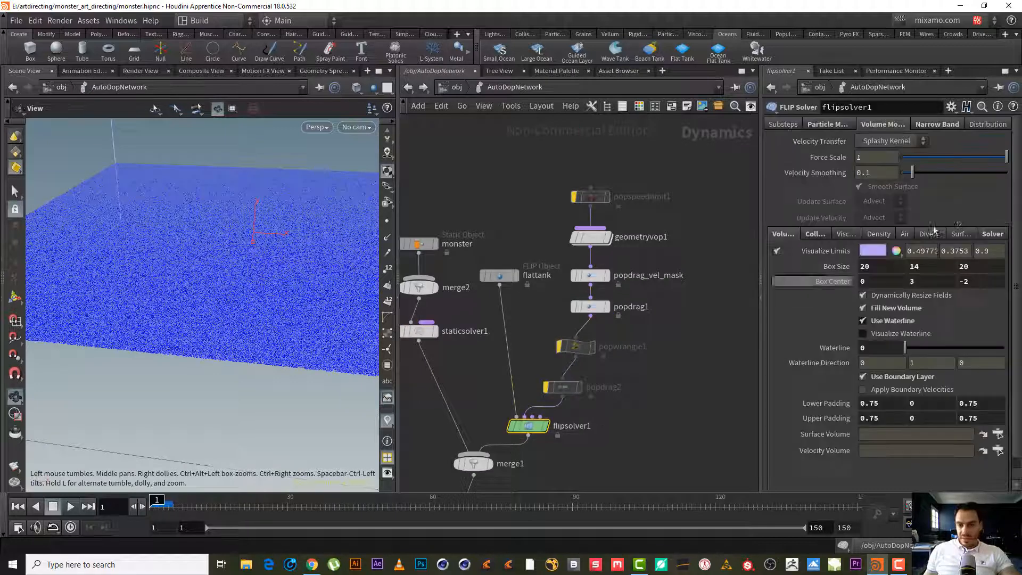
left_click(995, 236)
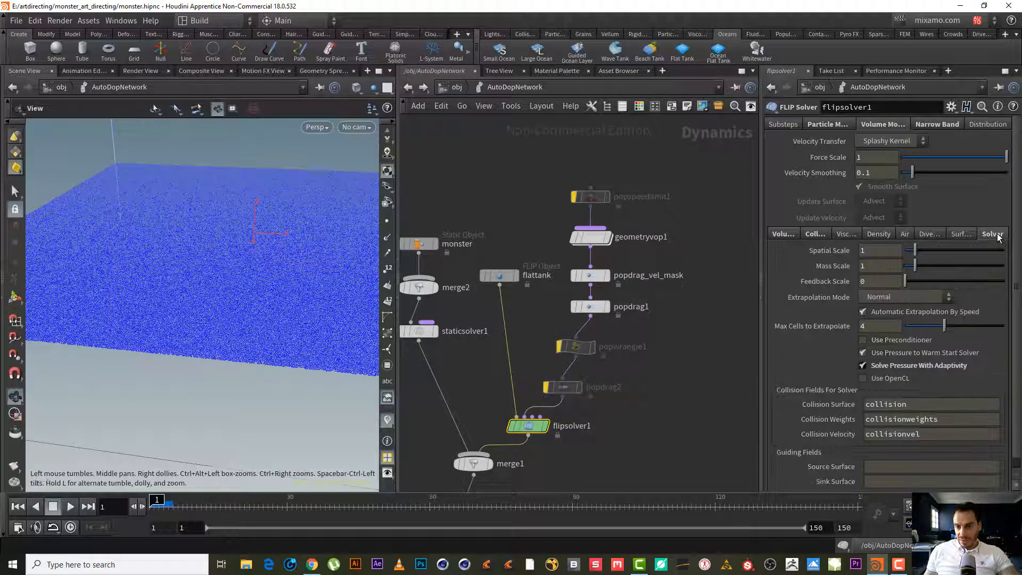
left_click(788, 236)
left_click(783, 124)
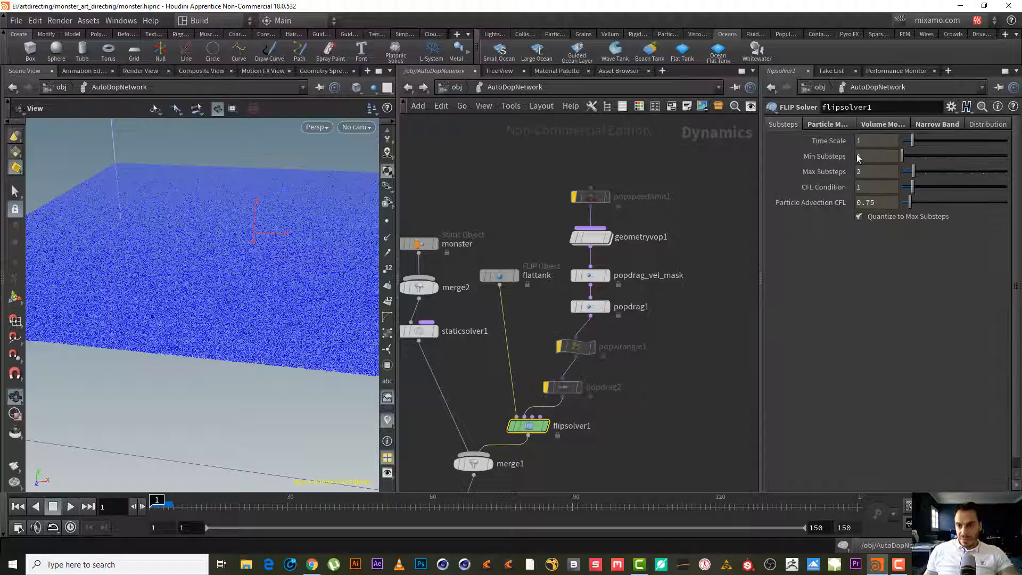
- Return to the object level and open the whitewater_import network
left_click(408, 88)
right_click_drag(673, 297, 661, 330)
middle_click_drag(652, 312, 588, 256)
middle_click_drag(715, 281, 742, 344)
right_click_drag(604, 316, 629, 326)
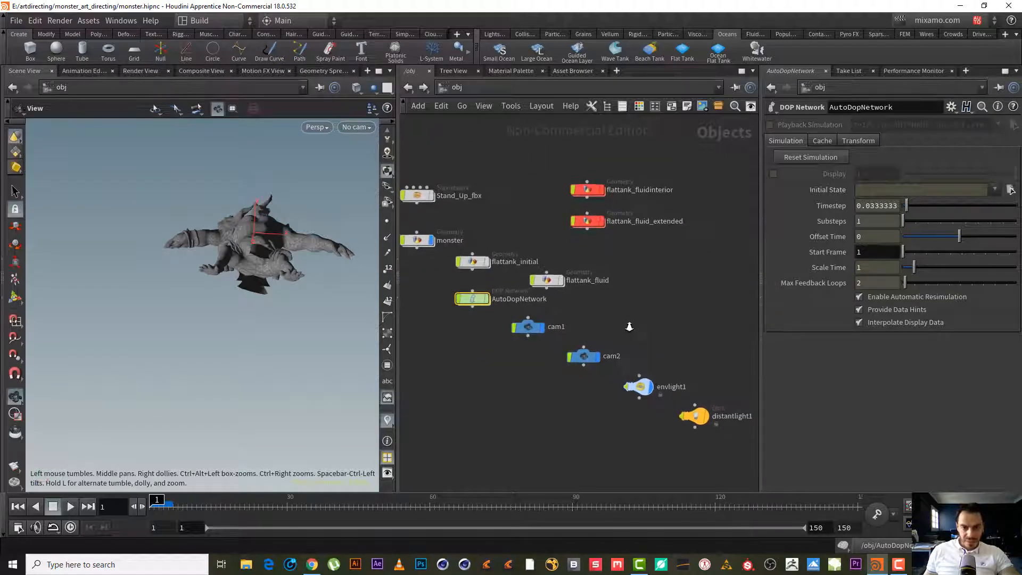
middle_click_drag(627, 324, 686, 311)
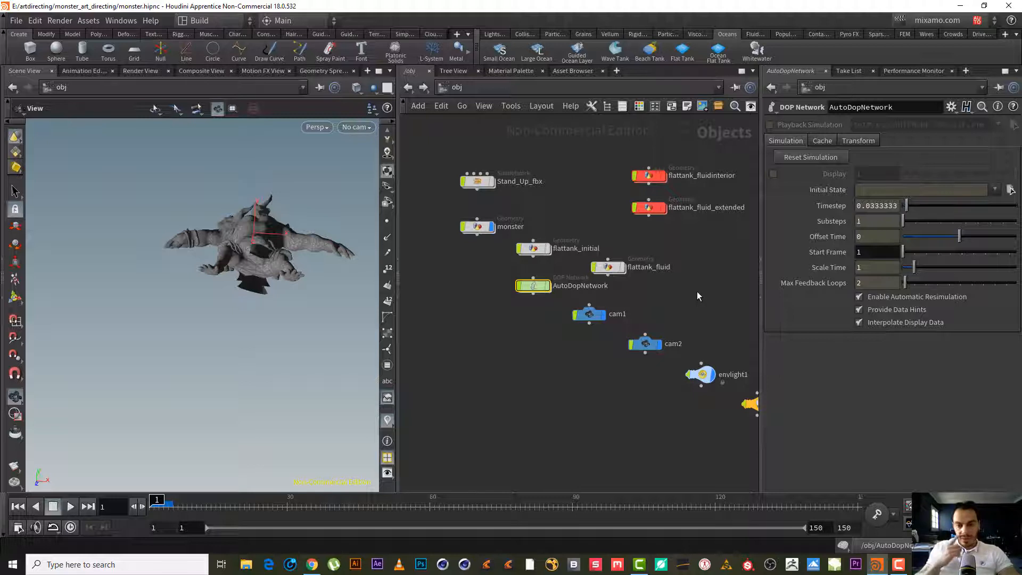
middle_click_drag(697, 291, 476, 259)
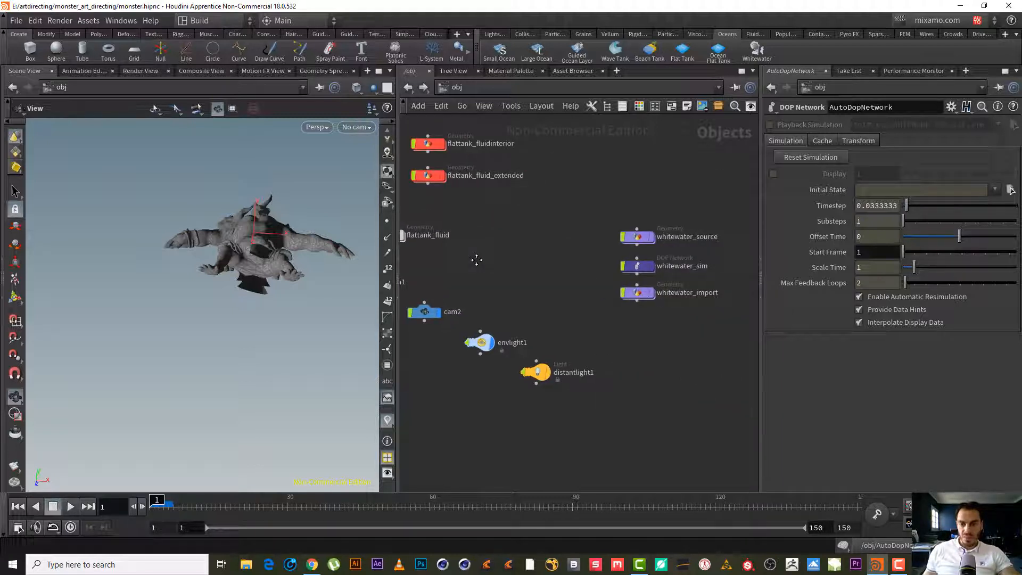
double_click(643, 294)
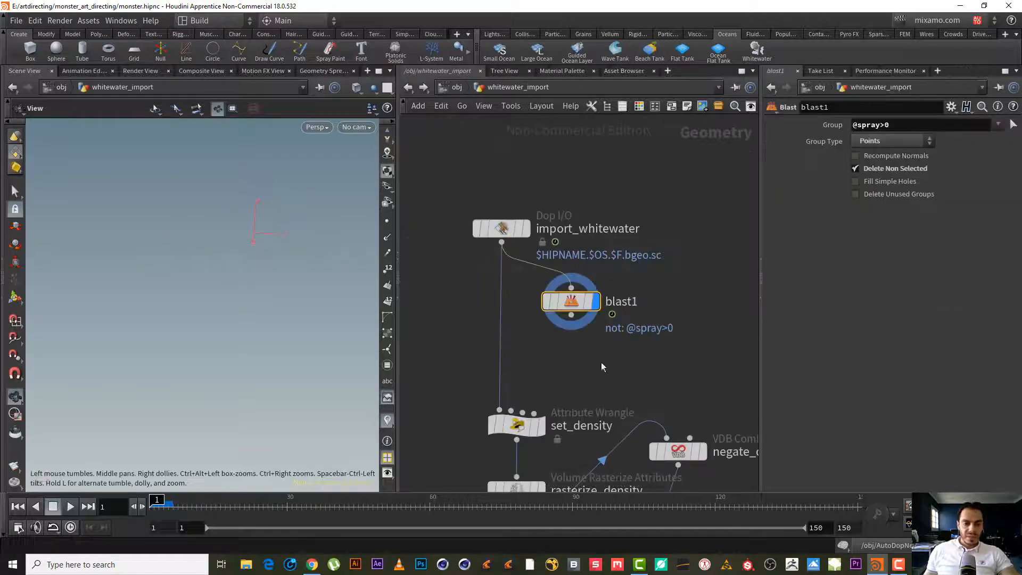
- Duplicate the spray Blast node under import_whitewater and place the copy level with the original
mouse_move(493, 422)
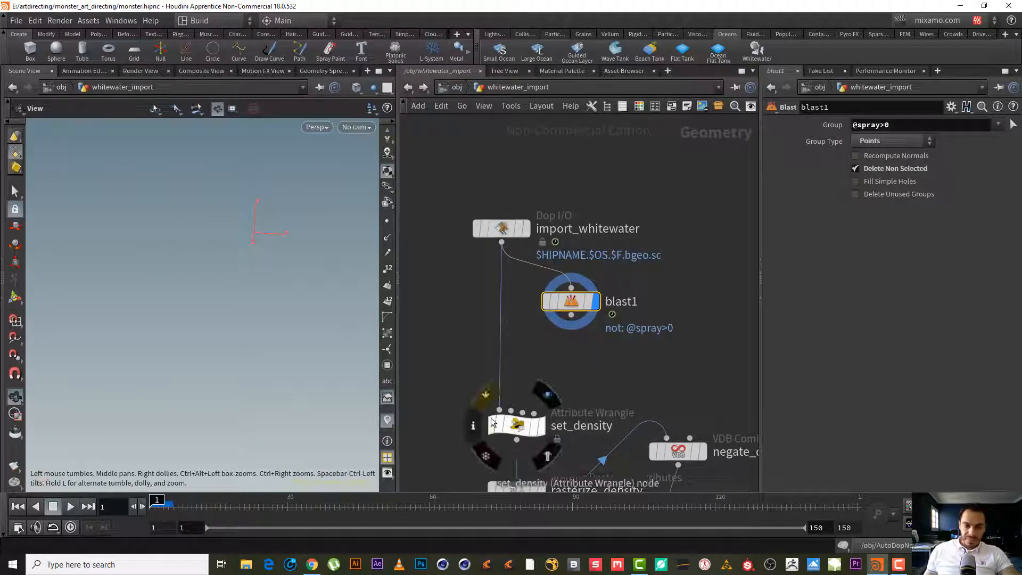
middle_click_drag(660, 343, 608, 333)
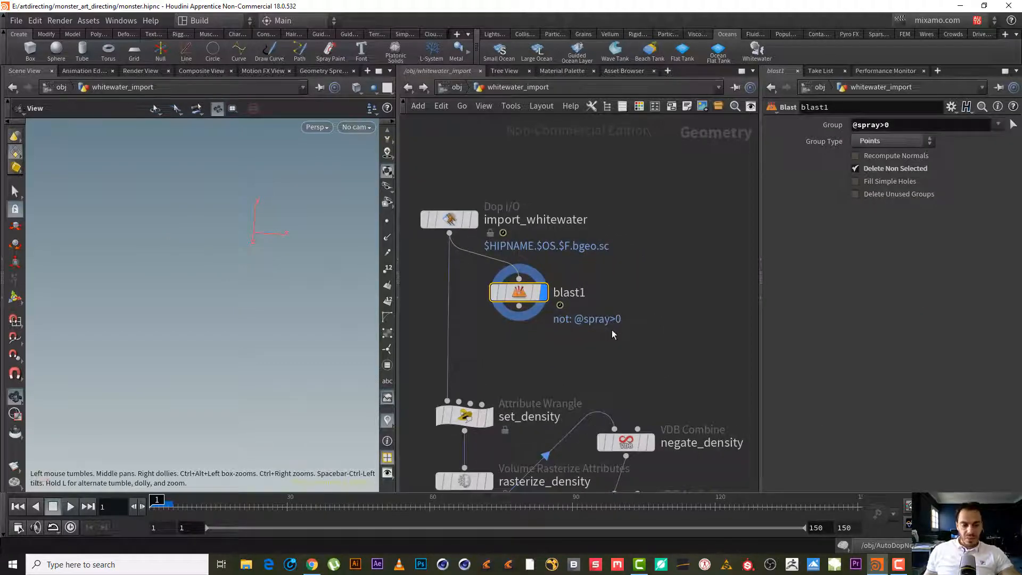
key("ctrl+c")
key("ctrl+v")
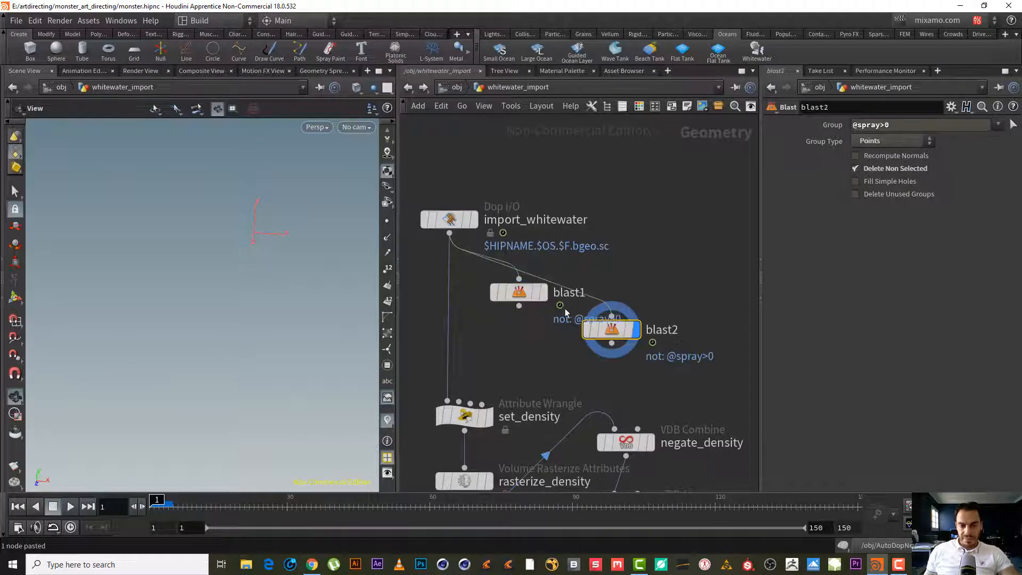
left_click_drag(612, 331, 685, 292)
double_click(589, 297)
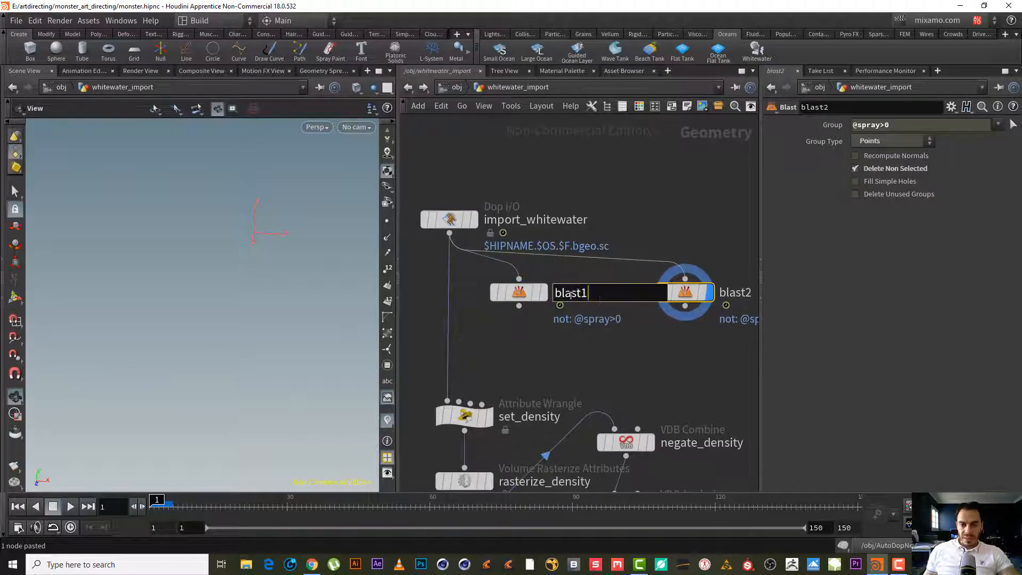
key("BackSpace")
type("spray")
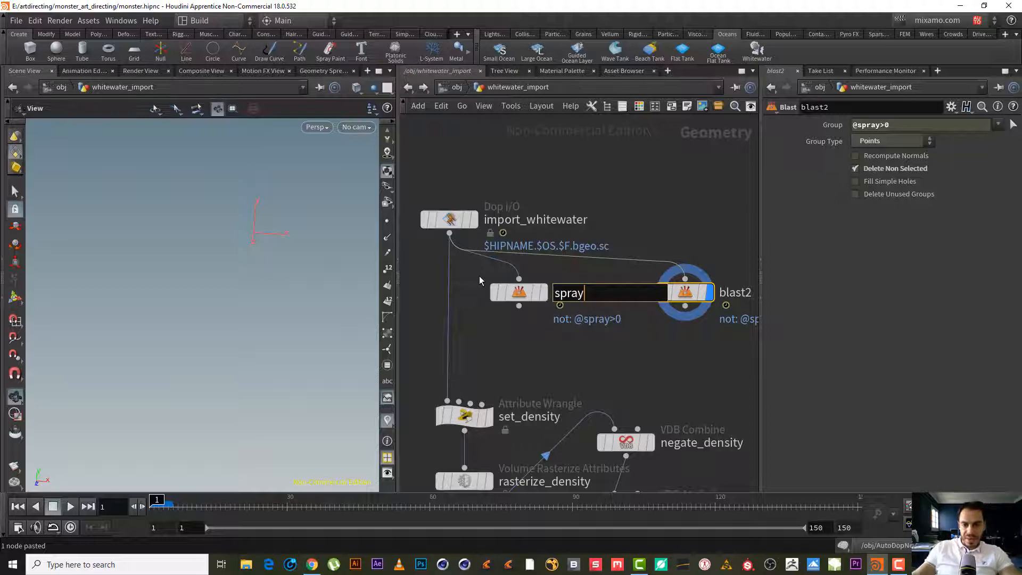
key("Return")
mouse_move(545, 290)
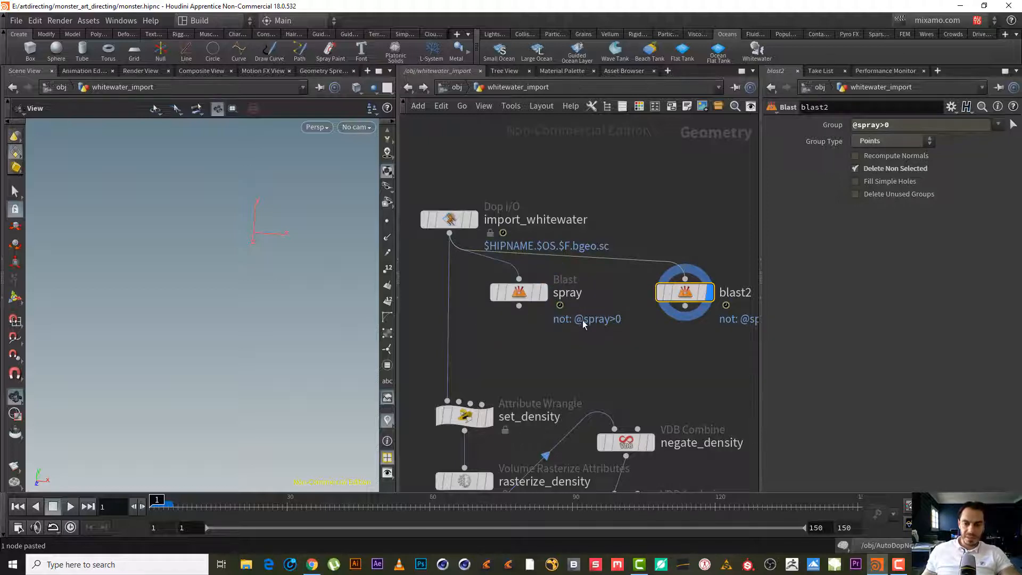
middle_click_drag(737, 304, 660, 296)
double_click(643, 283)
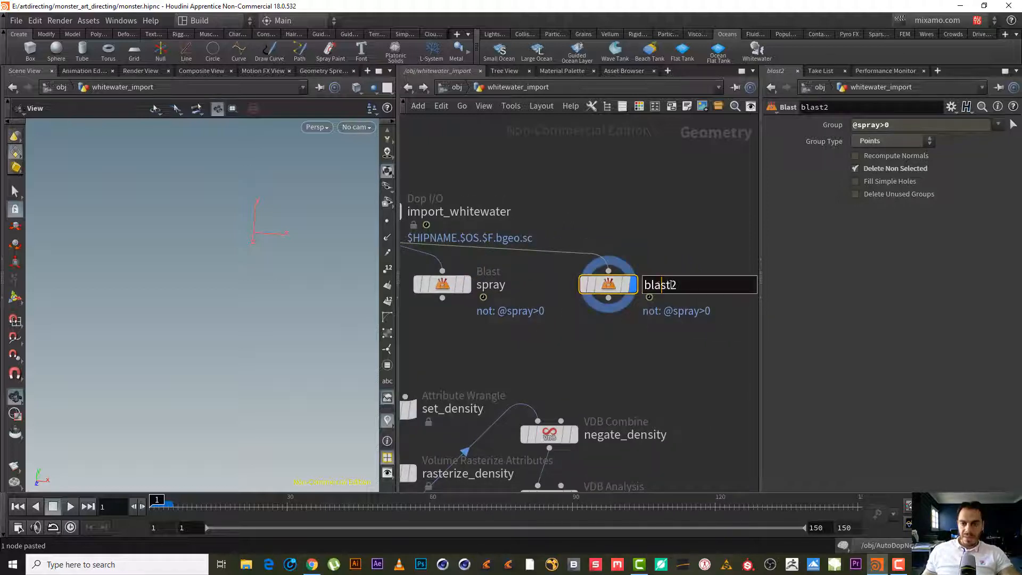
type("bub")
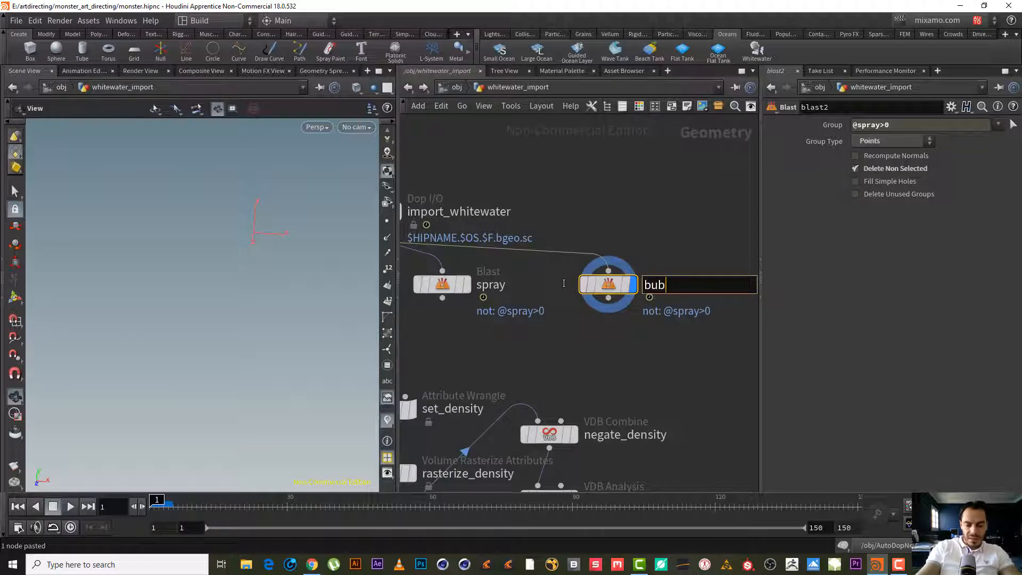
type("ble")
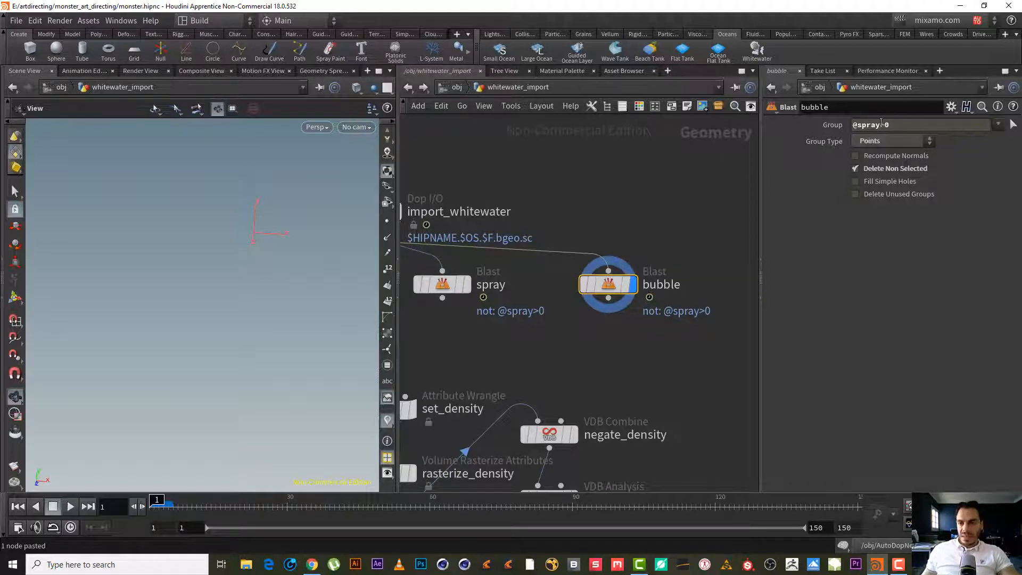
left_click_drag(881, 125, 867, 124)
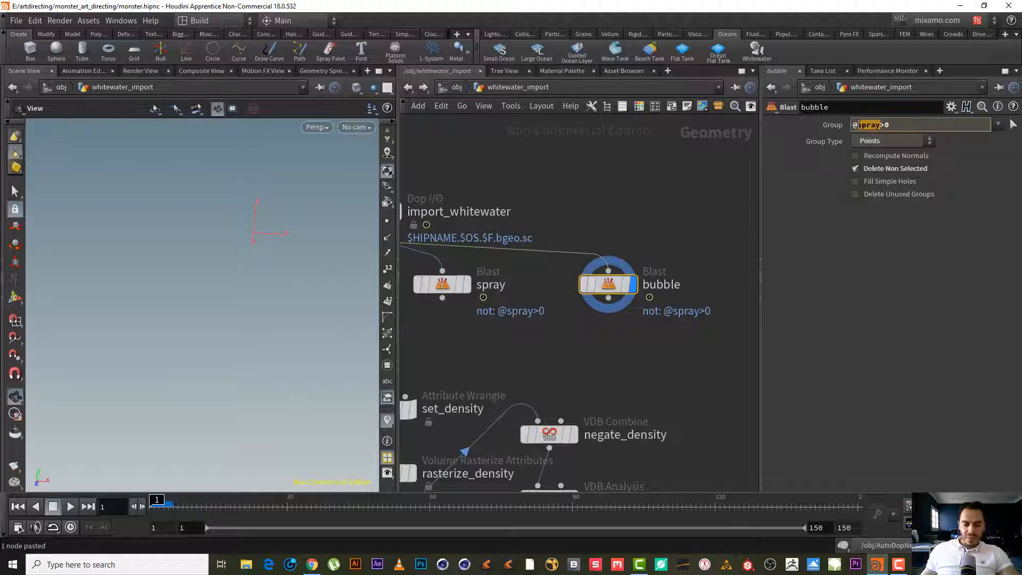
type("bubble")
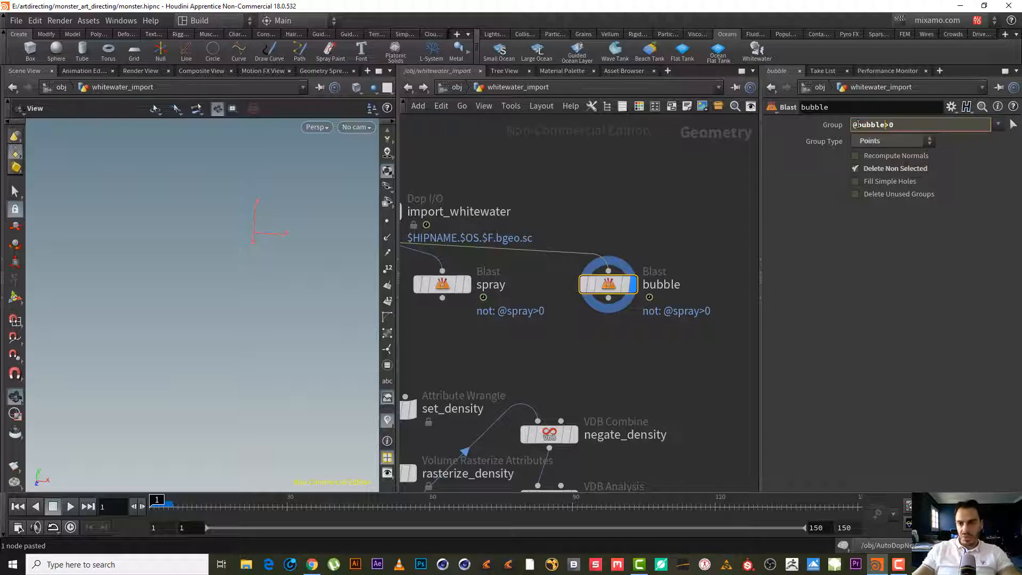
key("Return")
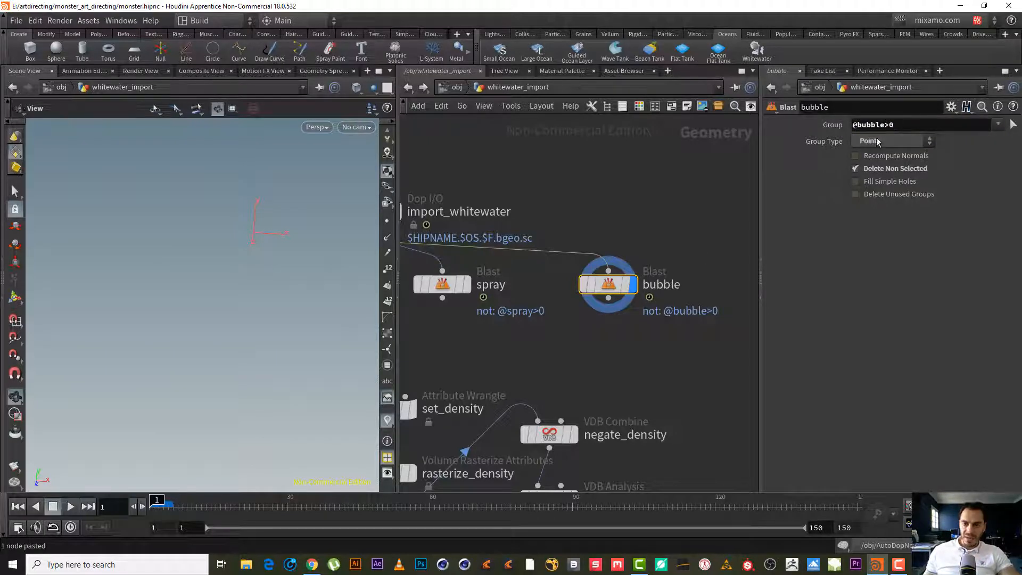
- Duplicate the bubble Blast node and place the copy beside it in the same row
middle_click_drag(687, 213, 630, 194)
left_click_drag(628, 197, 534, 310)
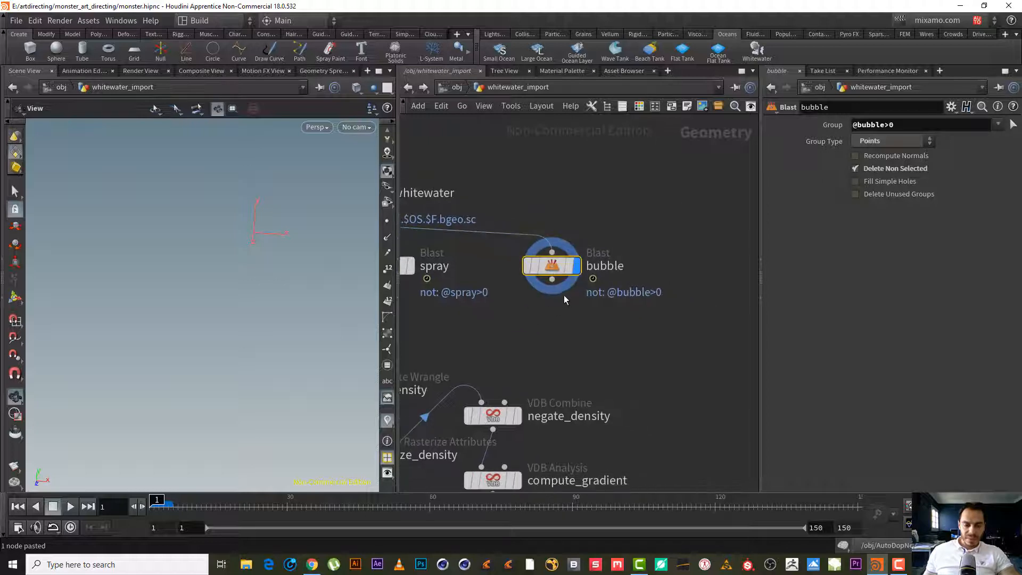
key("ctrl+c")
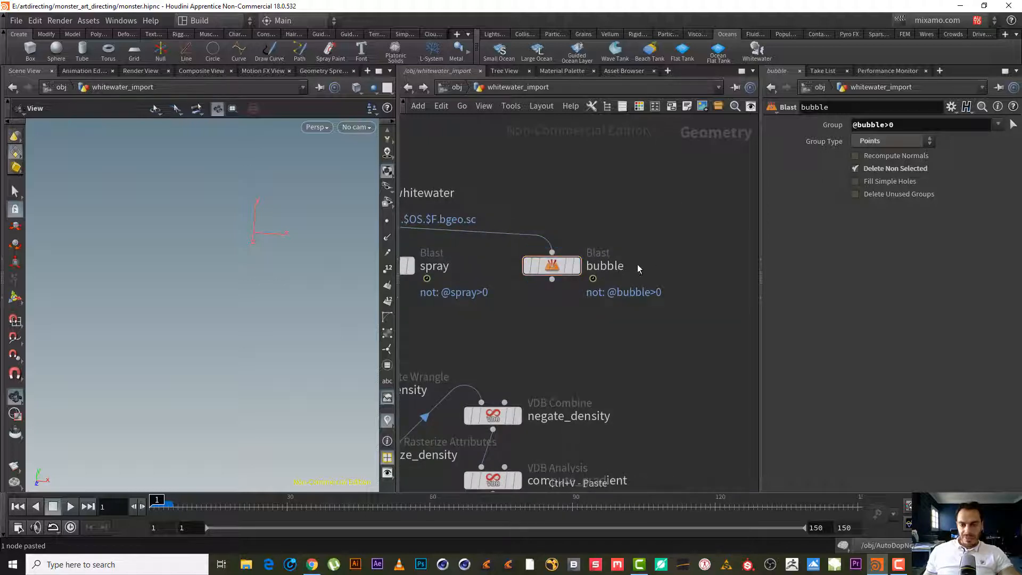
key("ctrl+v")
left_click_drag(560, 292, 687, 269)
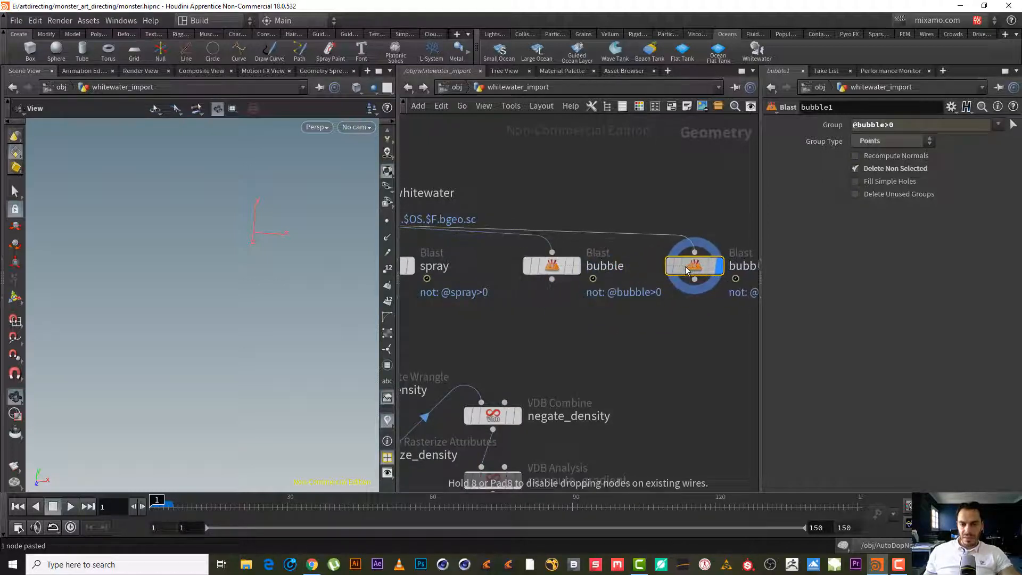
middle_click_drag(691, 293, 600, 286)
key("F2")
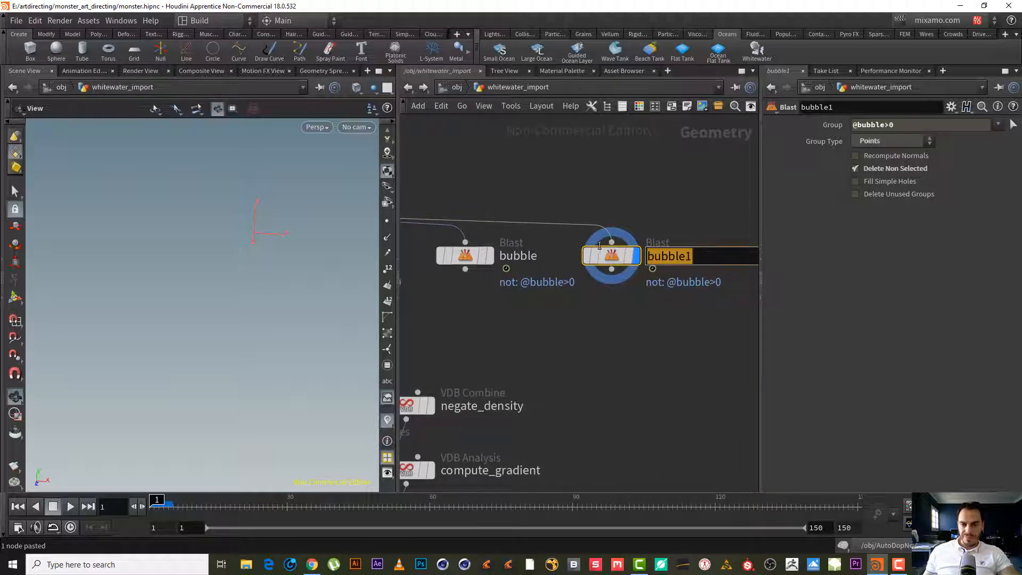
type("foam")
key("Return")
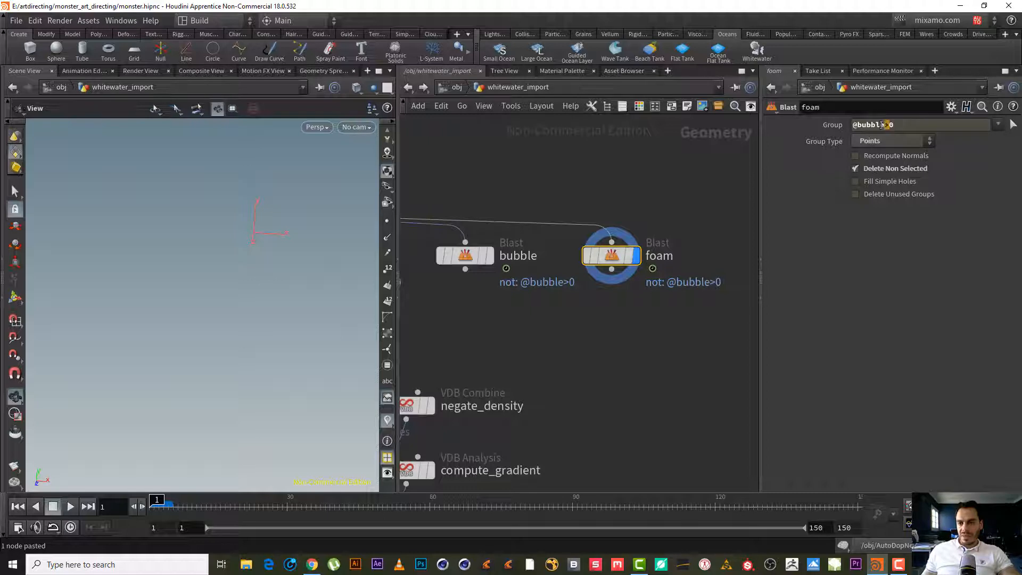
left_click_drag(891, 125, 862, 125)
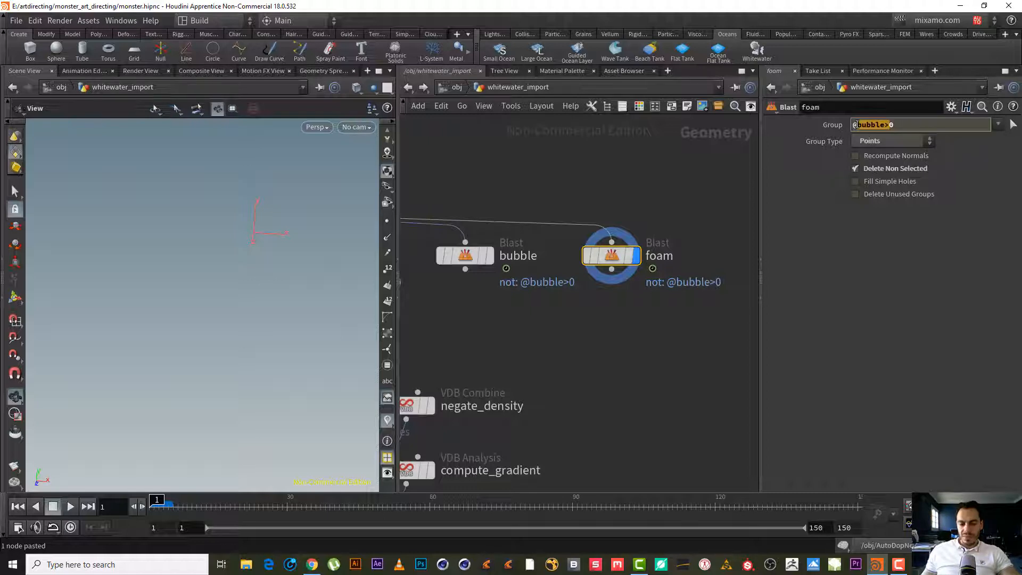
type("foam0")
key("Return")
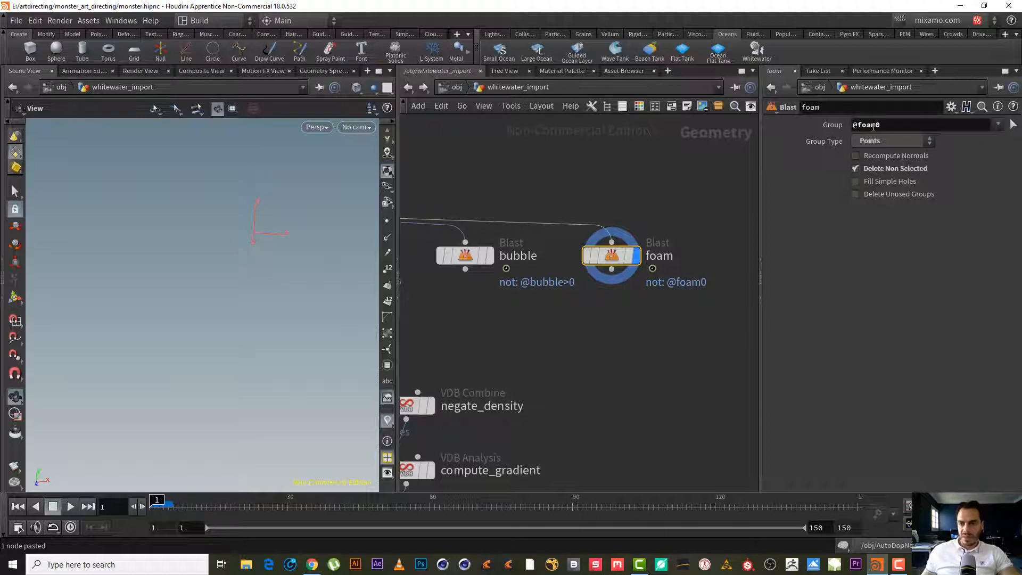
left_click(876, 125)
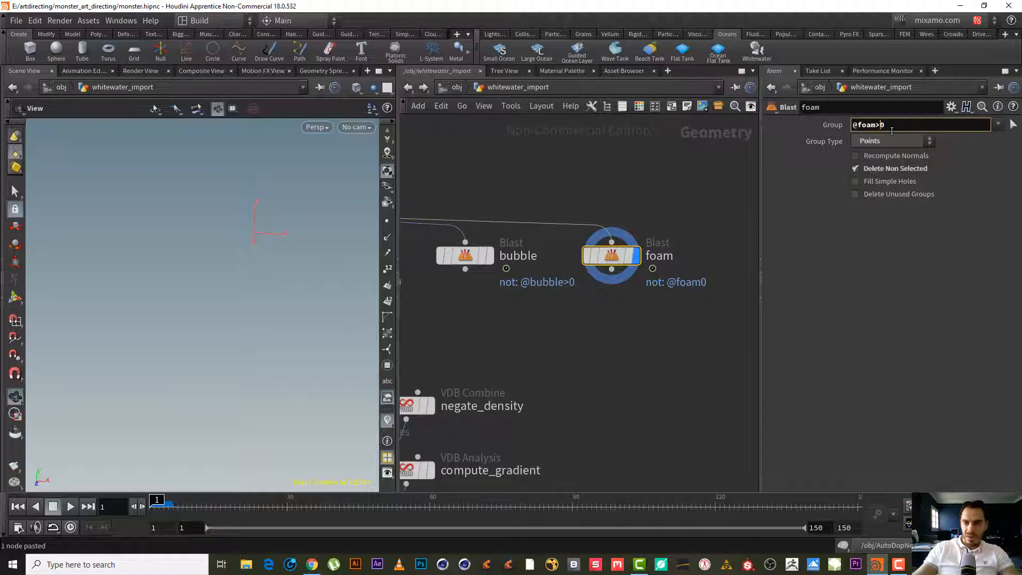
key("Return")
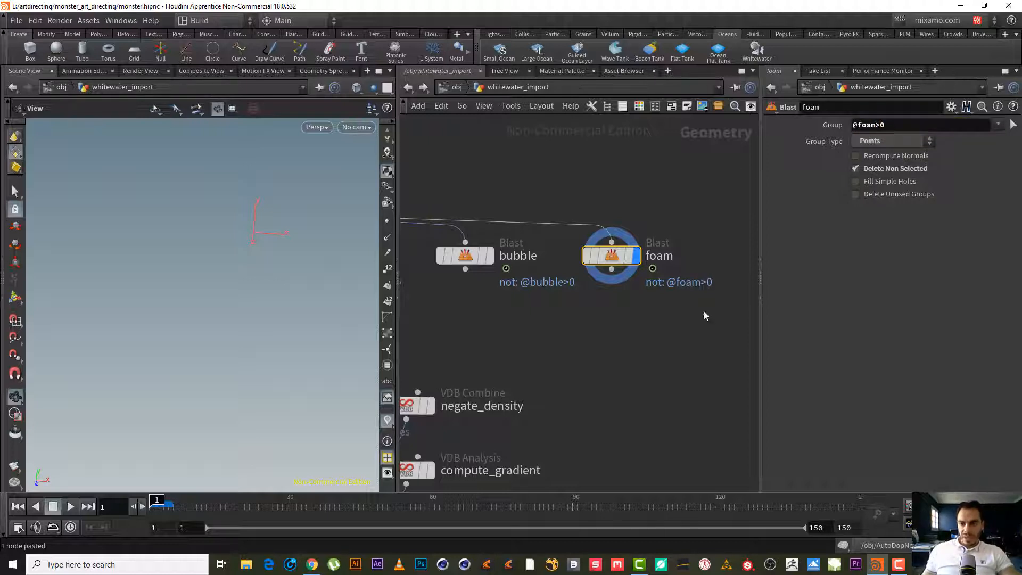
- Check the node information of import_whitewater for its point attributes at frame 1
left_click(655, 326)
mouse_move(613, 347)
middle_mouse_down()
mouse_move(912, 390)
mouse_move(775, 372)
middle_mouse_up()
scroll(628, 196, "down", 4)
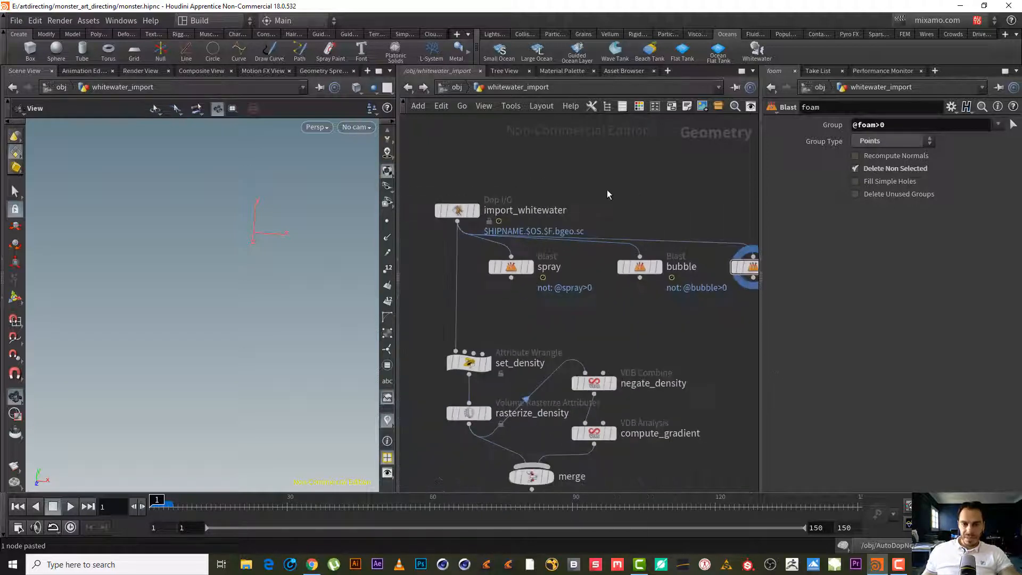
left_click(489, 235)
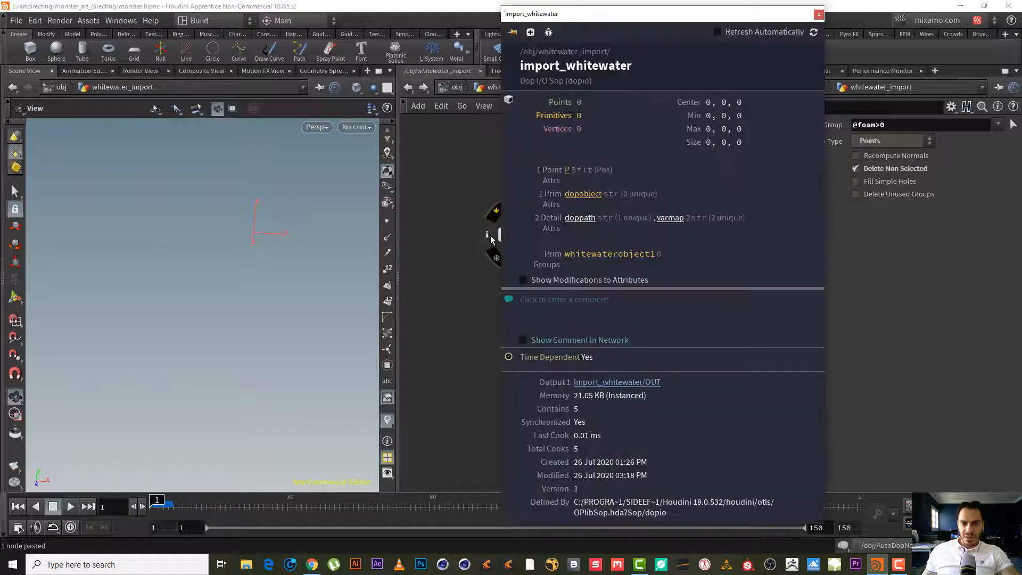
left_click(818, 16)
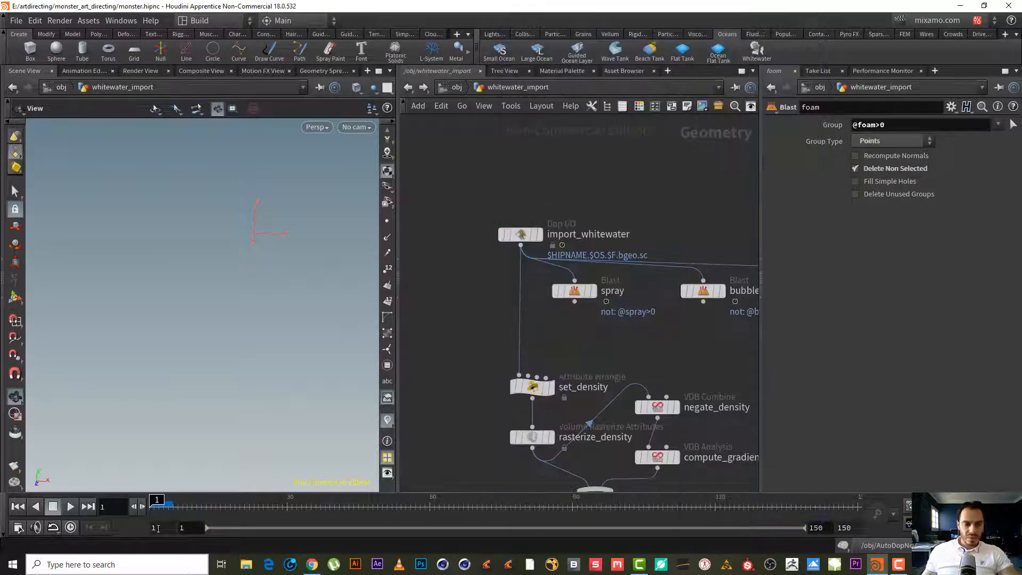
- Go to frame 2 and review the point attributes in the node information of import_whitewater
type("2")
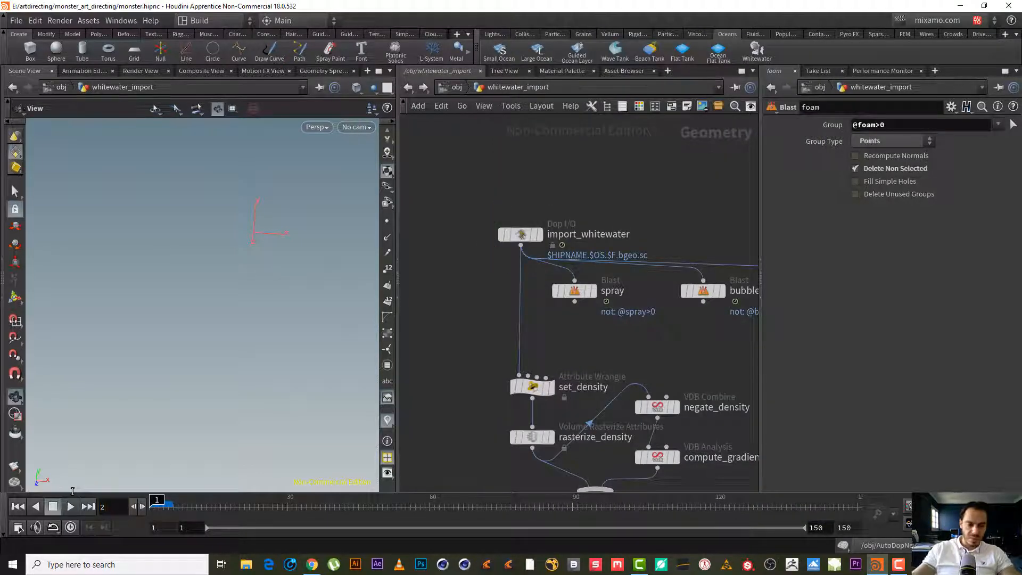
key("Return")
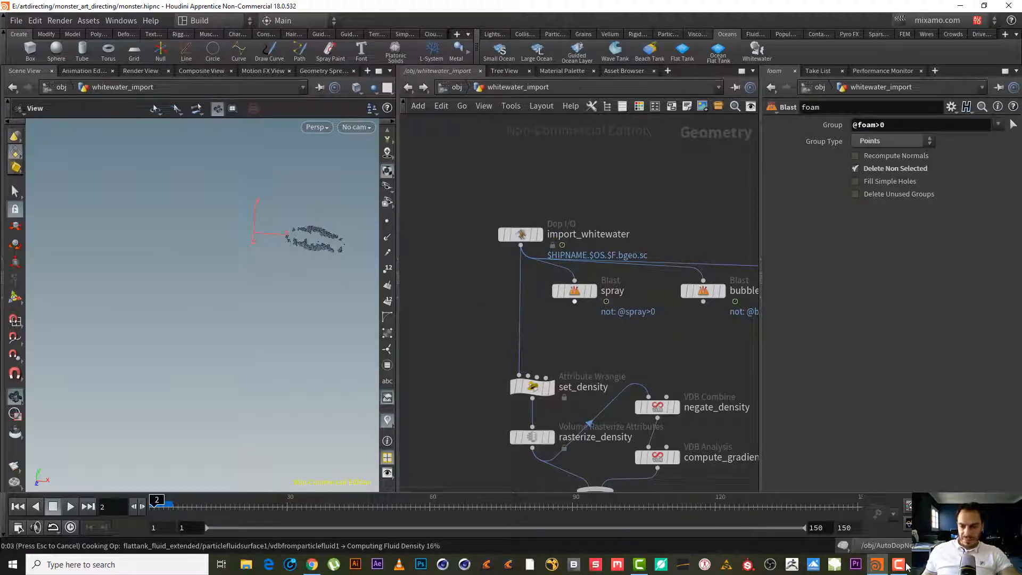
left_click(519, 235)
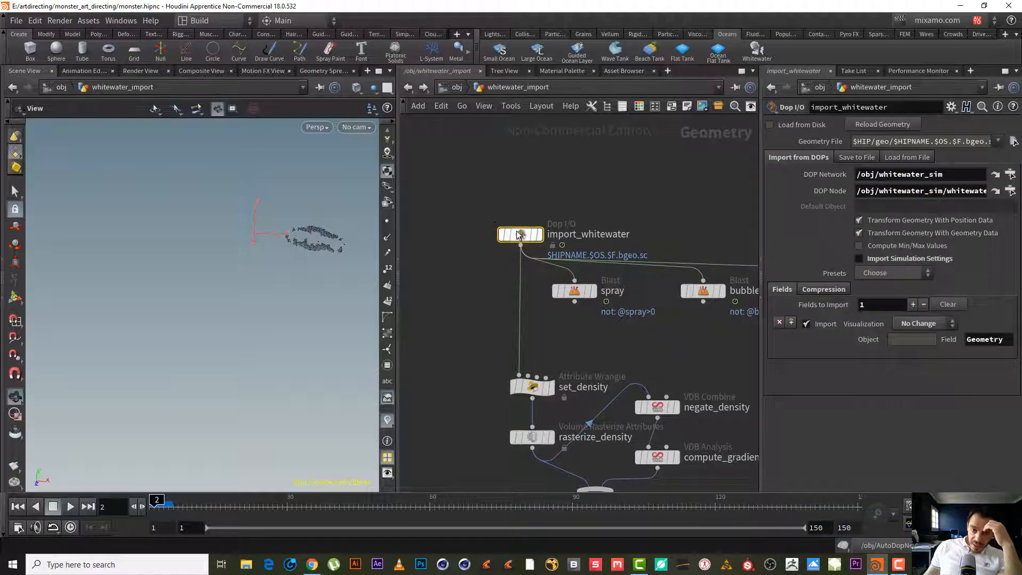
left_click(488, 235)
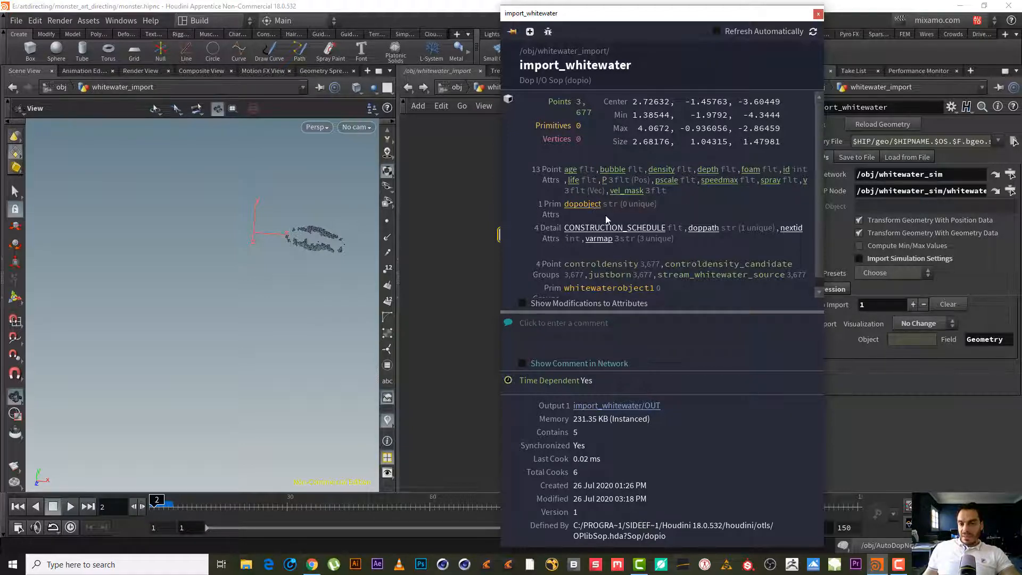
left_click(819, 13)
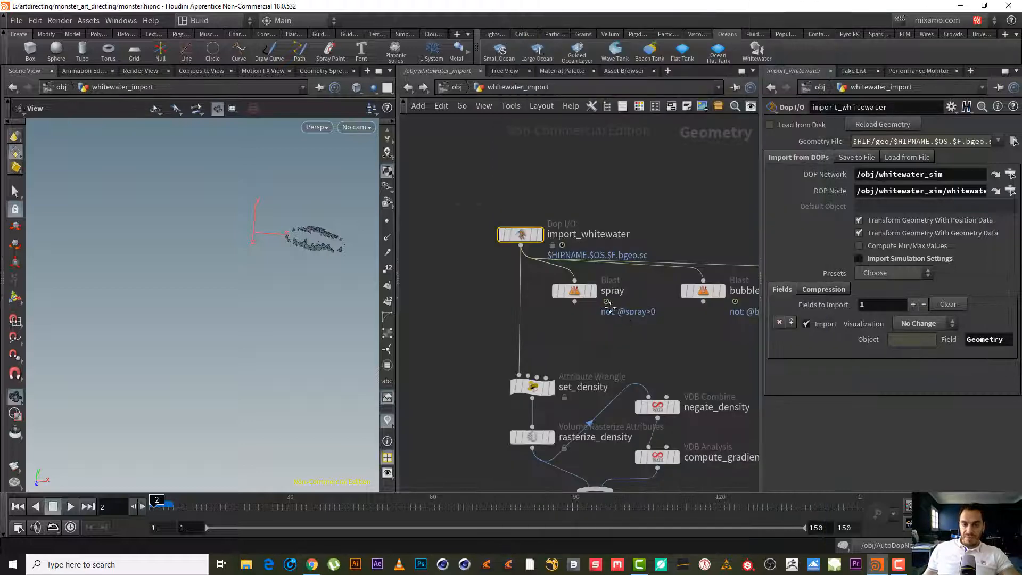
- Return to the object level, open the flattank_fluid_extended network and show the settings of the bake_spectra File Cache node
middle_click_drag(610, 307, 511, 290)
scroll(550, 300, "down", 2)
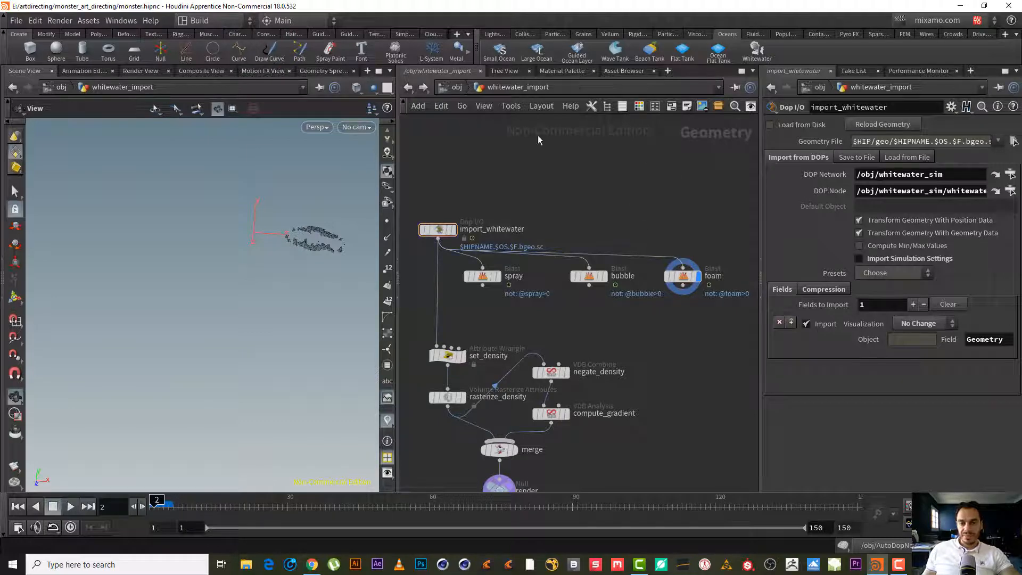
left_click(456, 88)
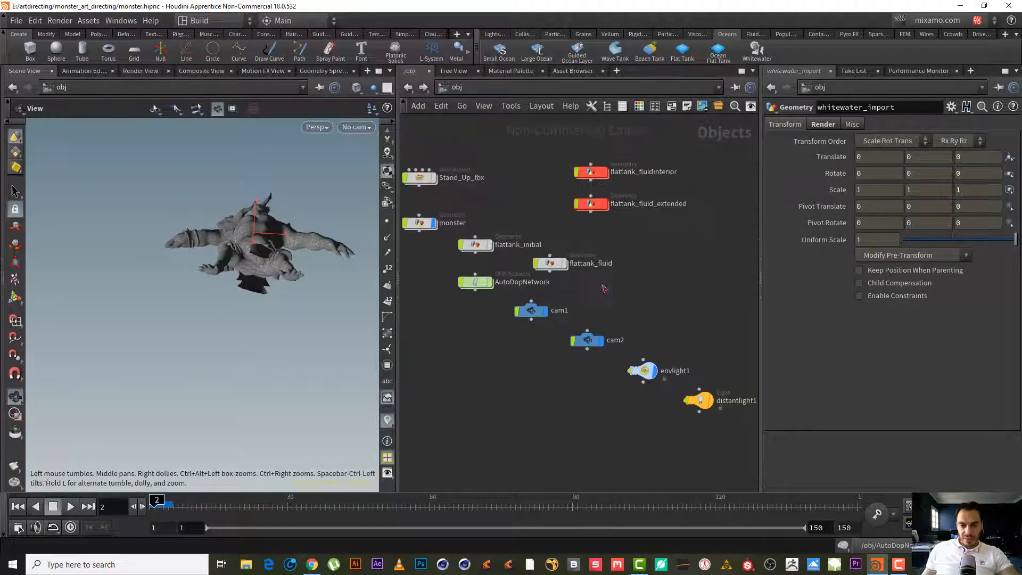
scroll(611, 295, "up", 3)
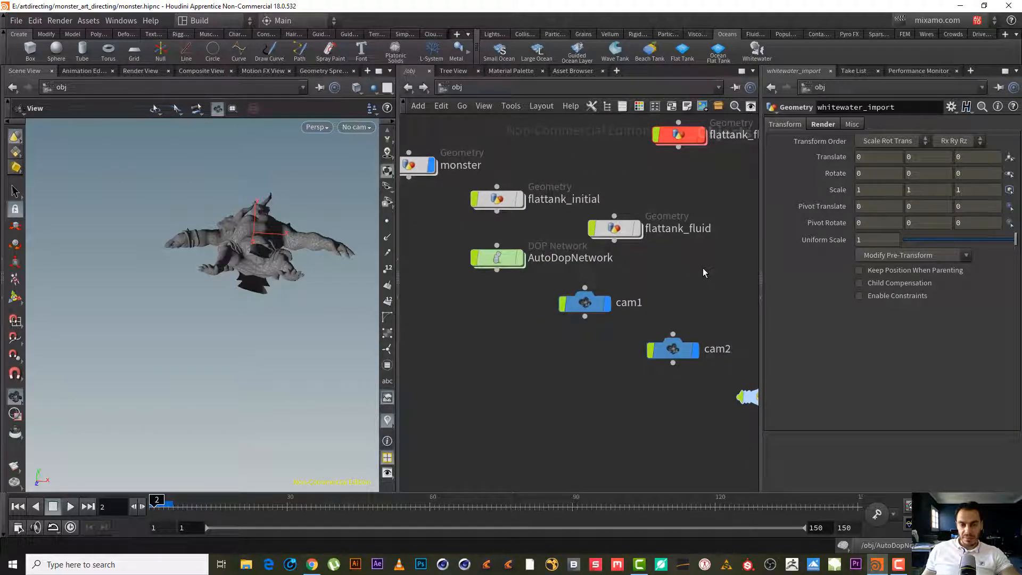
middle_click_drag(713, 279, 589, 388)
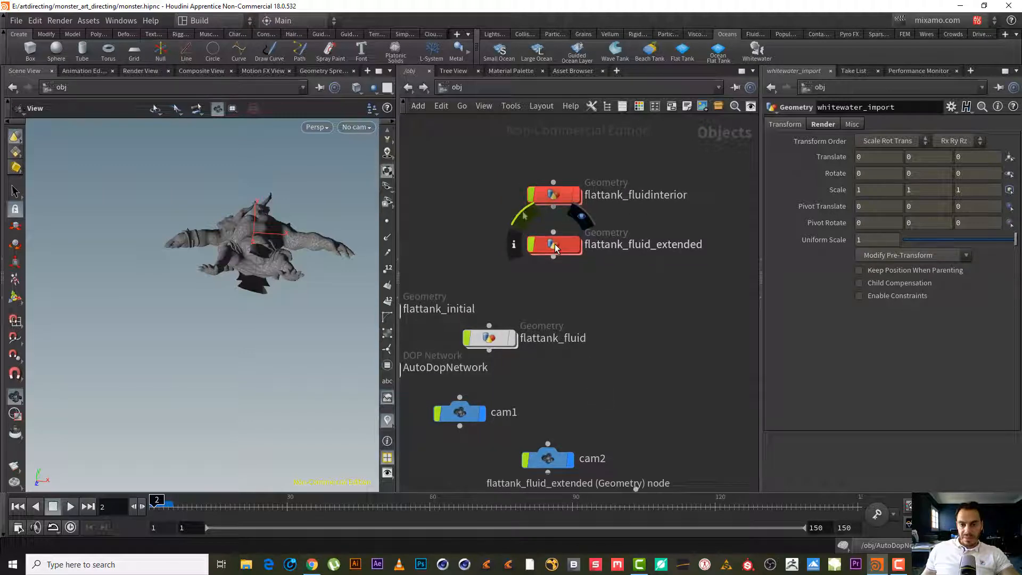
double_click(555, 244)
middle_click_drag(692, 429, 661, 229)
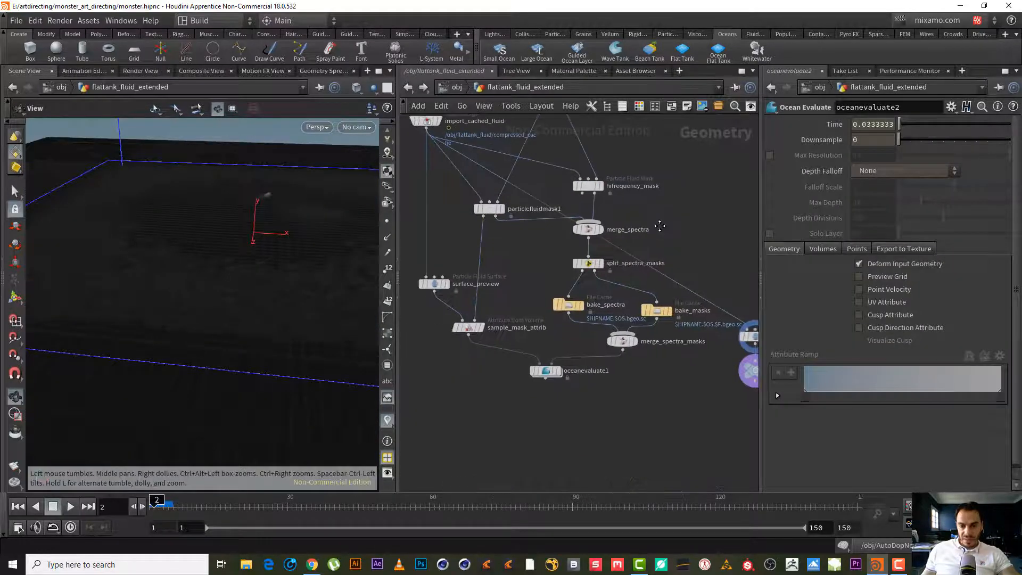
left_click(567, 305)
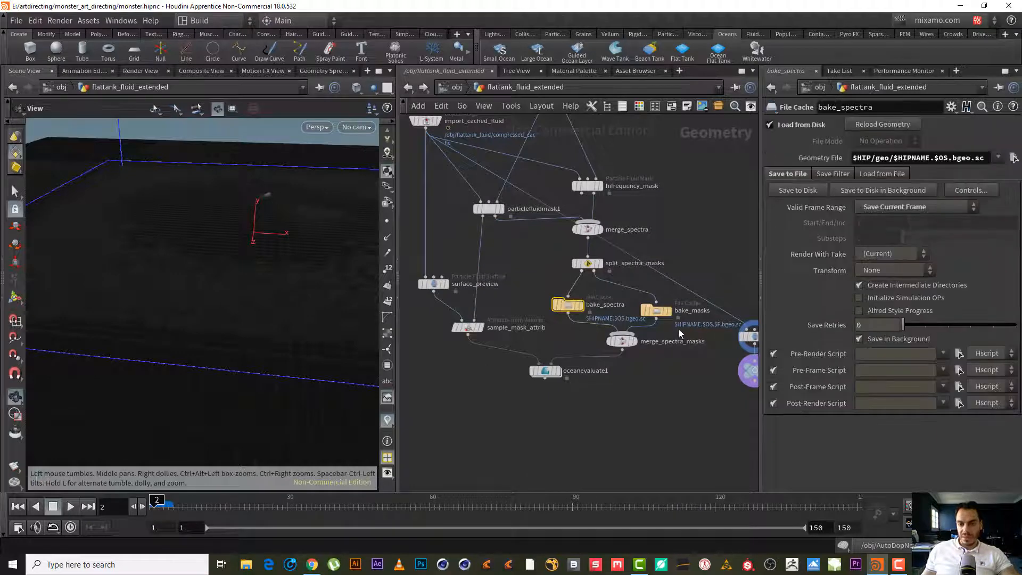
- Show the settings of the bake_masks File Cache node and switch from this network to the whitewater_import network
left_click(656, 310)
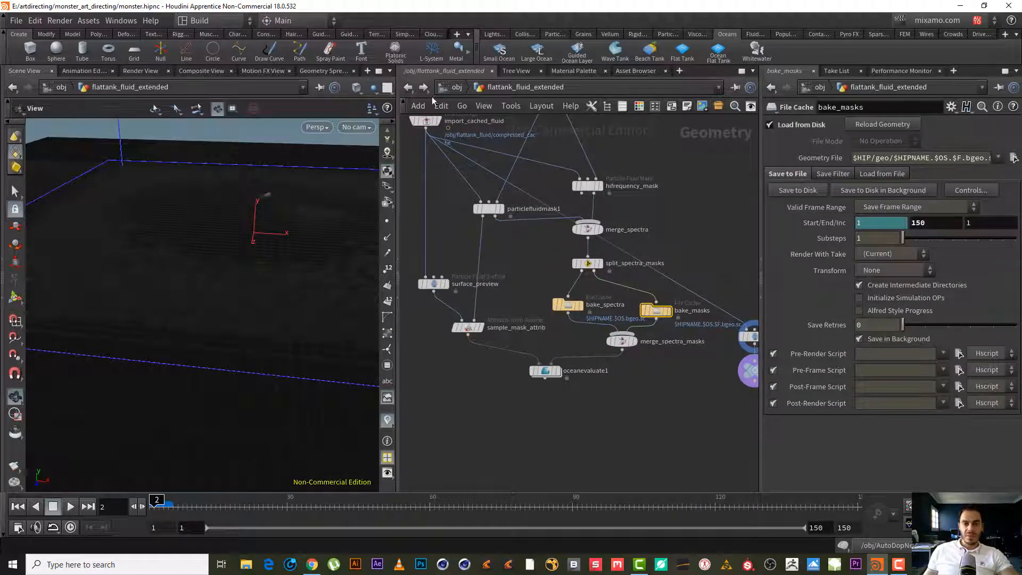
left_click(408, 86)
middle_click_drag(634, 357, 694, 262)
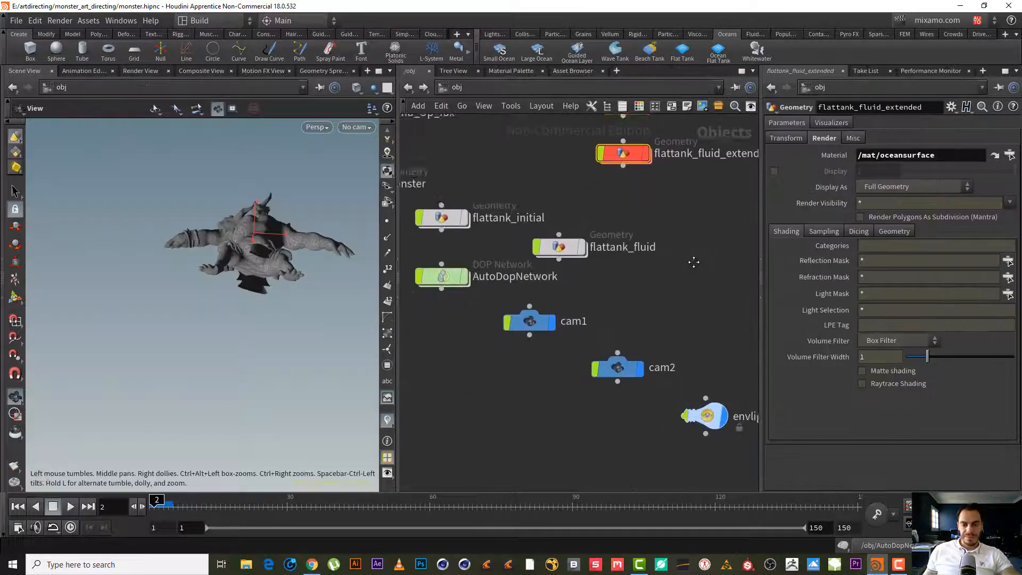
scroll(693, 262, "down", 4)
middle_click_drag(680, 305, 454, 292)
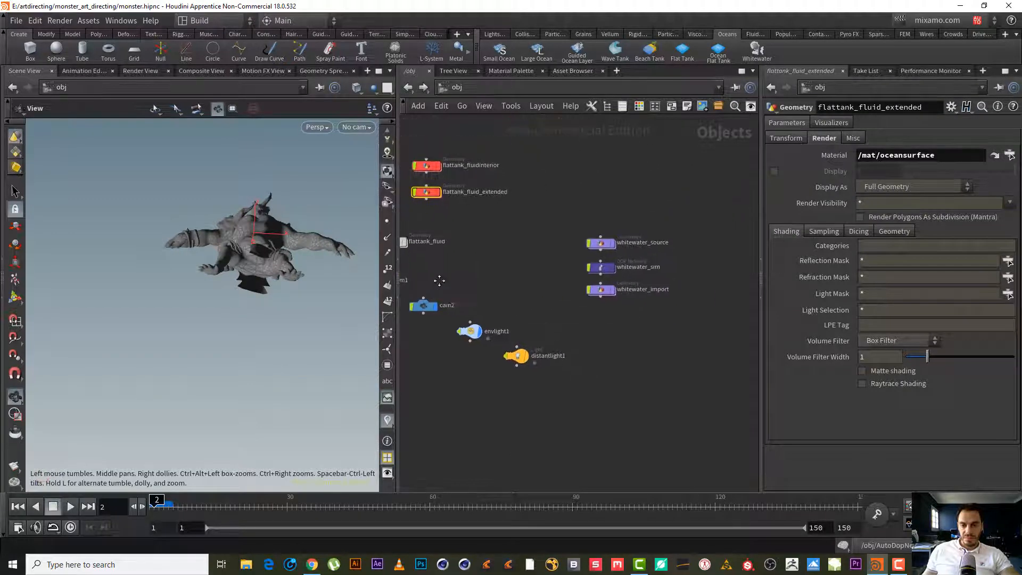
scroll(592, 337, "up", 4)
middle_click_drag(651, 319, 617, 346)
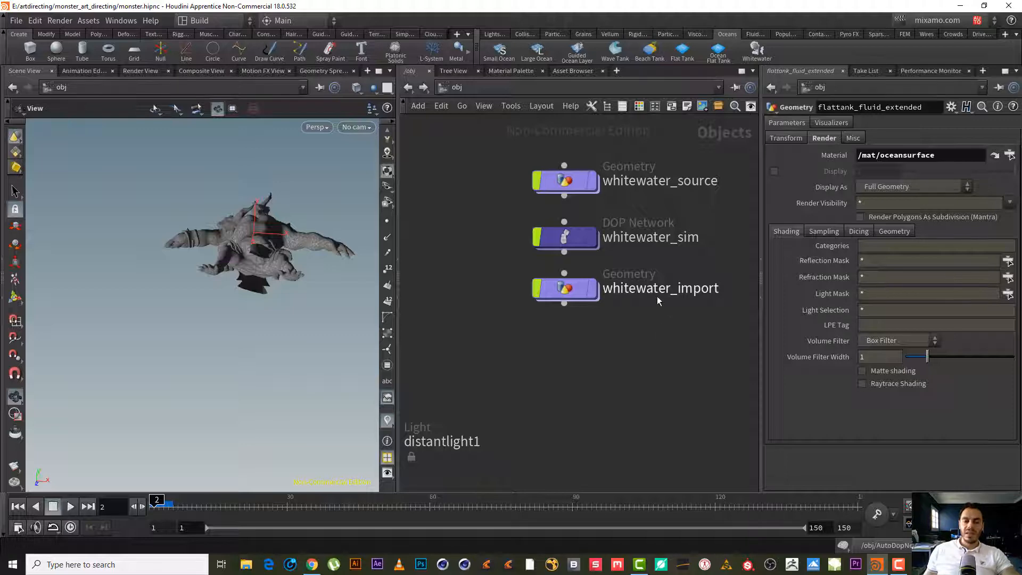
mouse_move(566, 283)
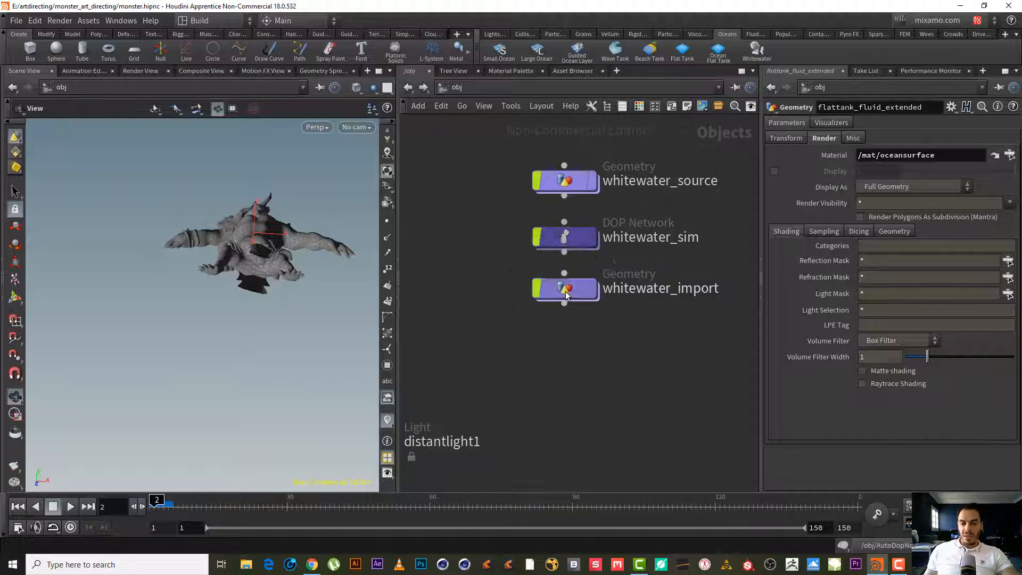
double_click(566, 294)
- Add an Attribute Delete node directly below import_whitewater, on the wire leading to the spray Blast node
middle_click_drag(465, 315, 534, 314)
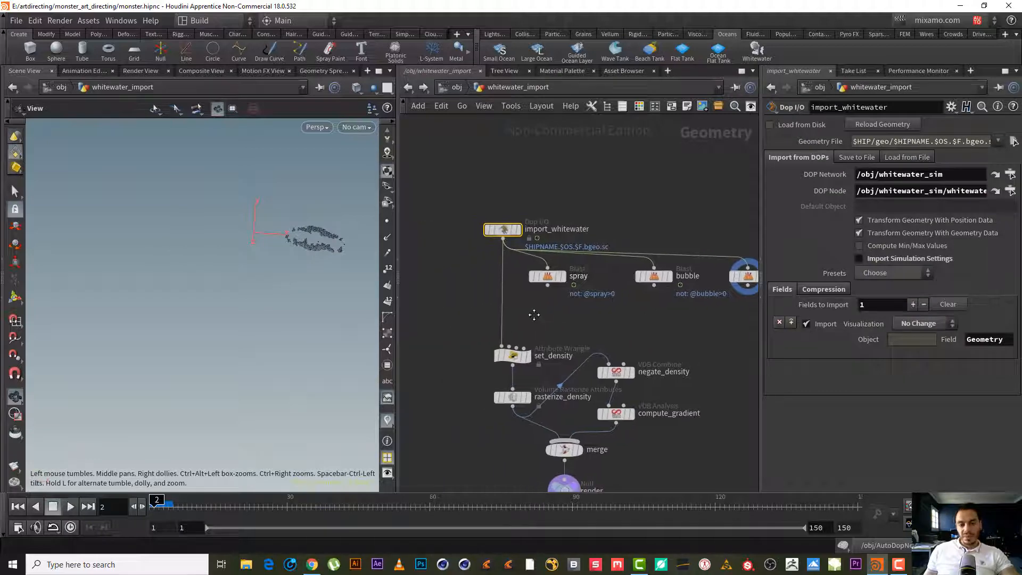
key("Tab")
type("dele")
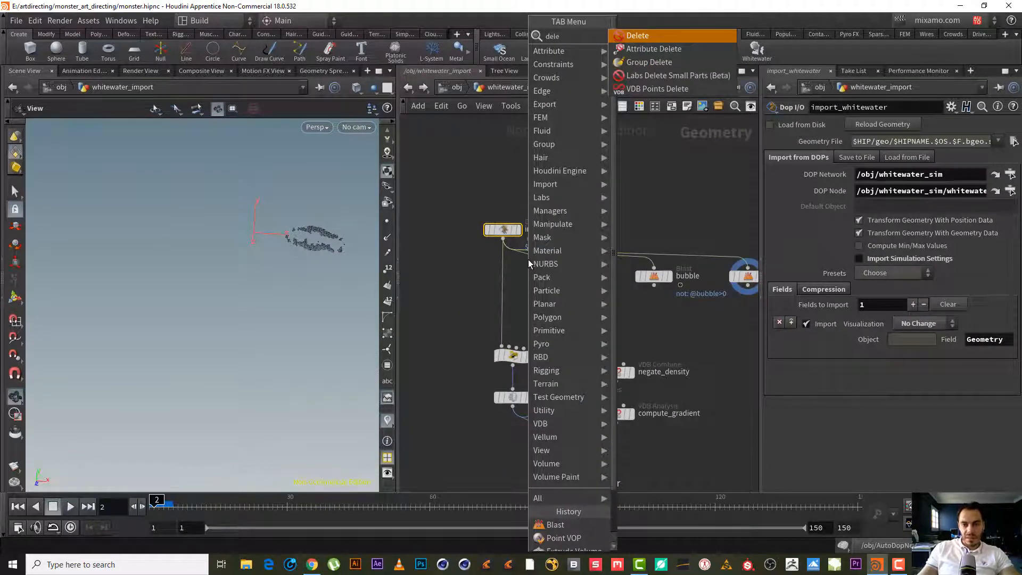
key("Return")
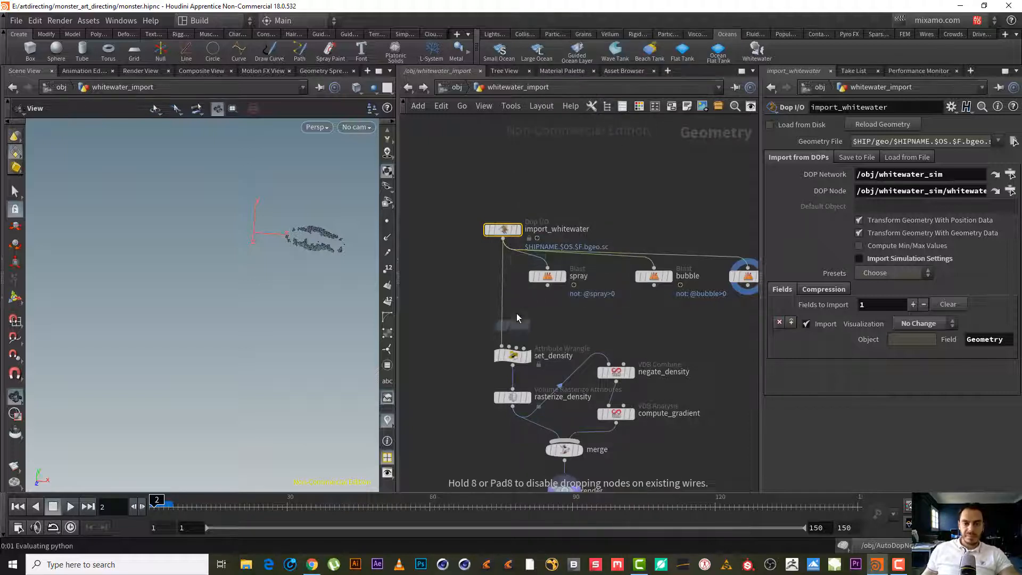
left_click(509, 255)
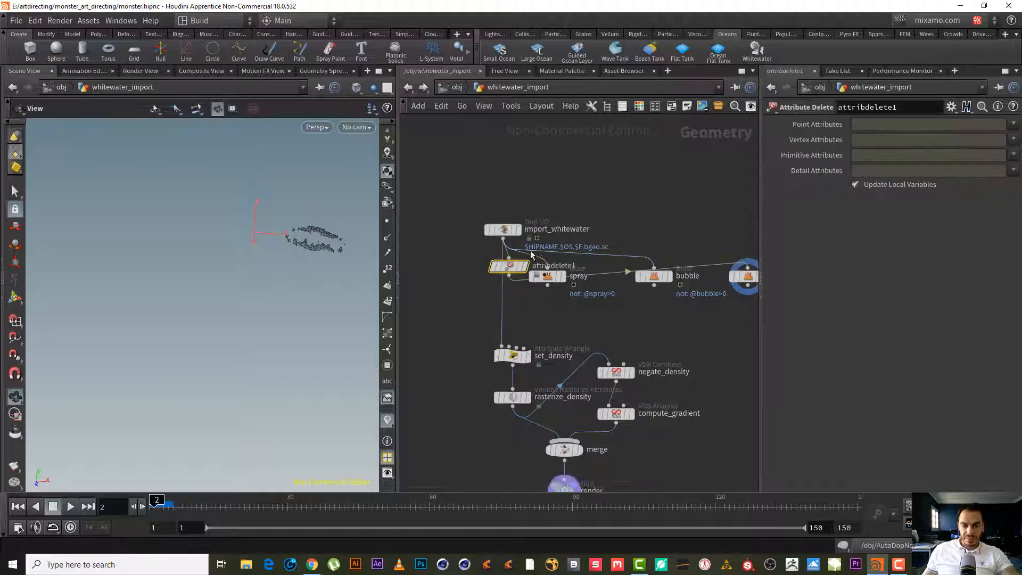
- Rewire the bubble and foam Blast nodes and set_density so they take their input from the Attribute Delete node
mouse_move(526, 260)
left_mouse_down()
mouse_move(524, 267)
mouse_move(538, 254)
mouse_move(543, 278)
mouse_move(654, 269)
left_mouse_up()
left_click_drag(748, 268, 538, 275)
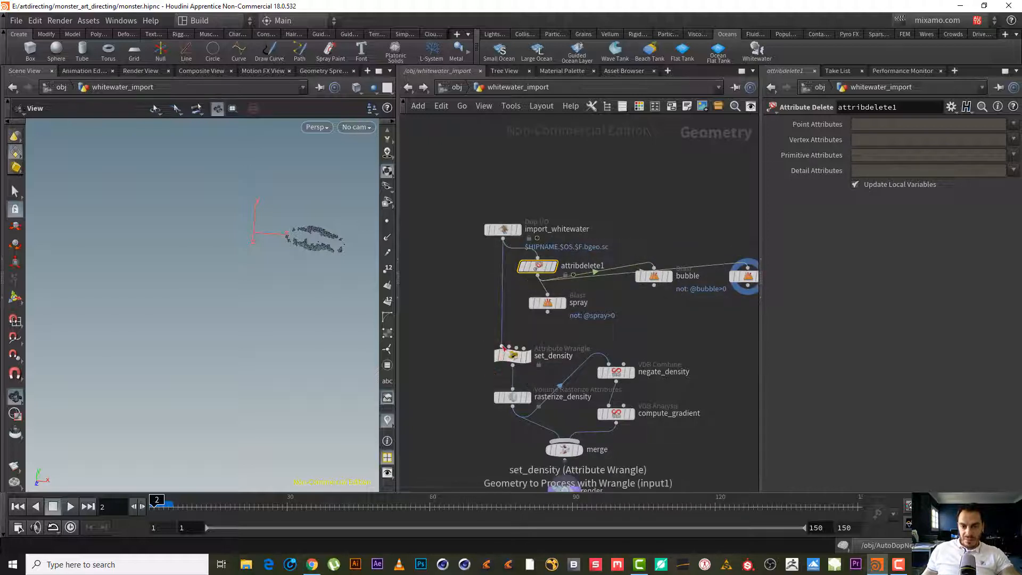
left_click_drag(502, 346, 537, 273)
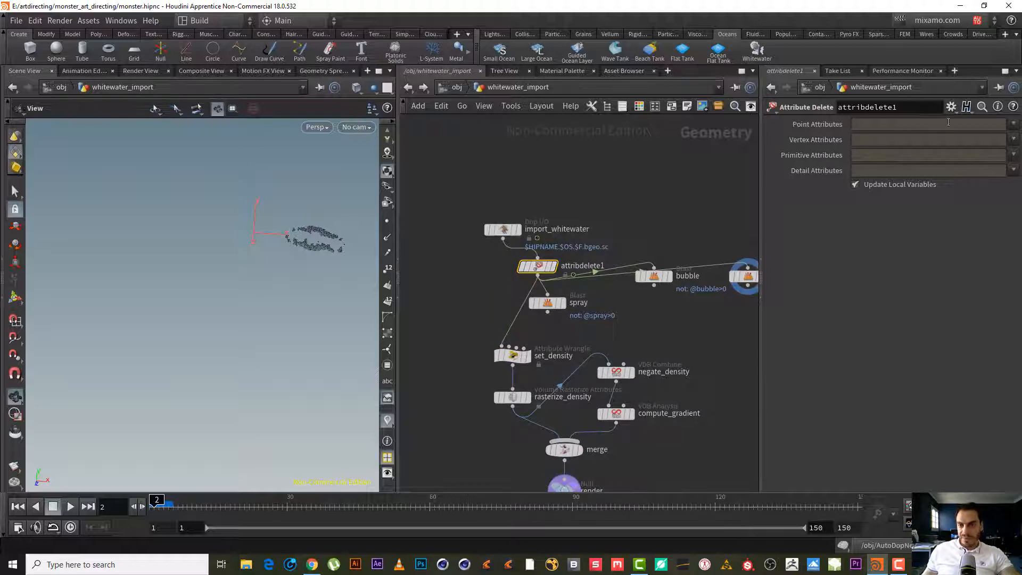
- Set the Attribute Delete node to remove the point attributes vel_mask and speedmax
left_click(1014, 124)
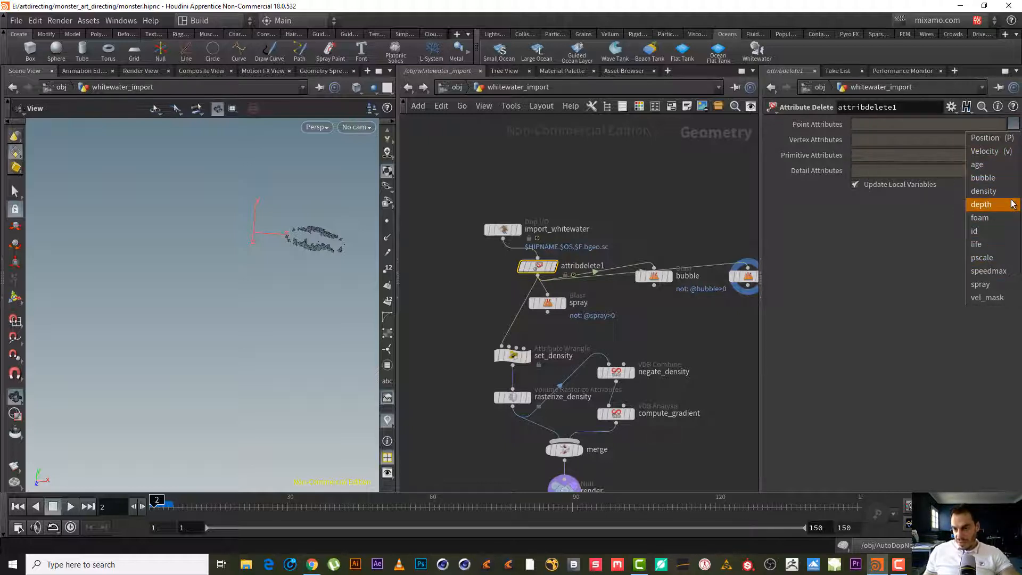
left_click(988, 298)
left_click(1015, 125)
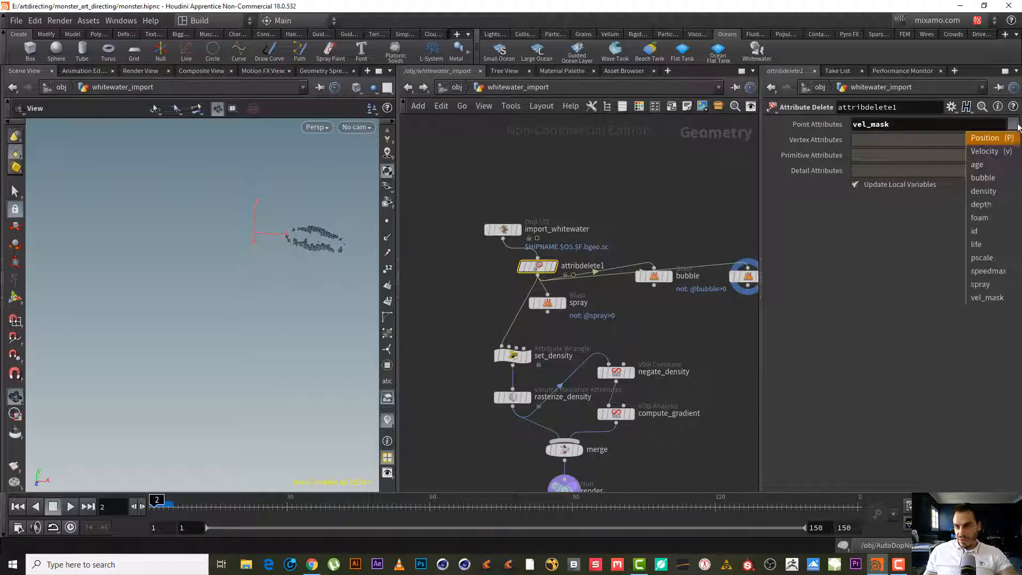
left_click(989, 271)
left_click(1014, 124)
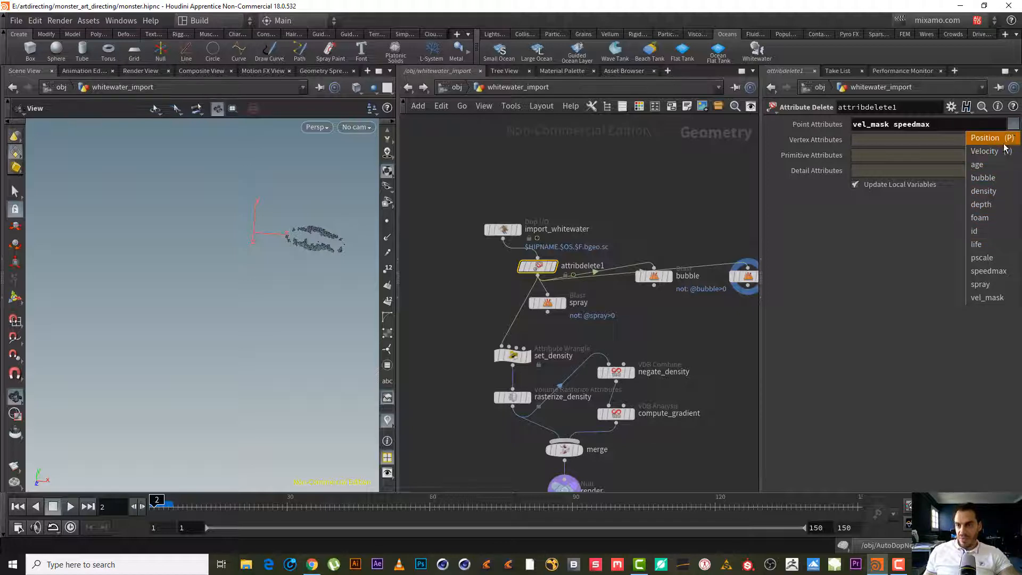
left_click(873, 251)
- Check the available vertex attributes and set the Attribute Delete node to remove the primitive attribute dopobject
left_click(1015, 140)
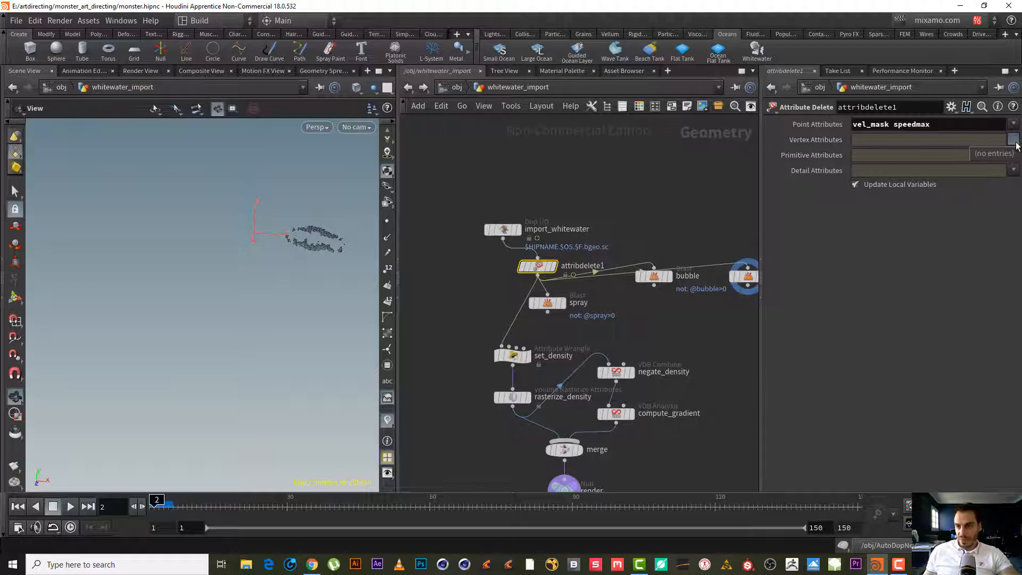
left_click(914, 161)
left_click(1014, 154)
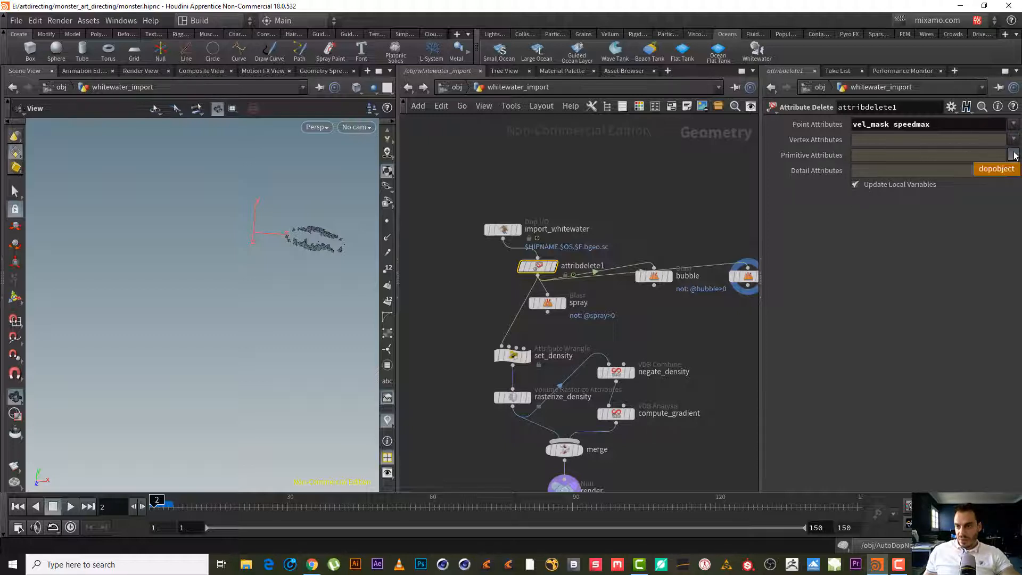
left_click(989, 173)
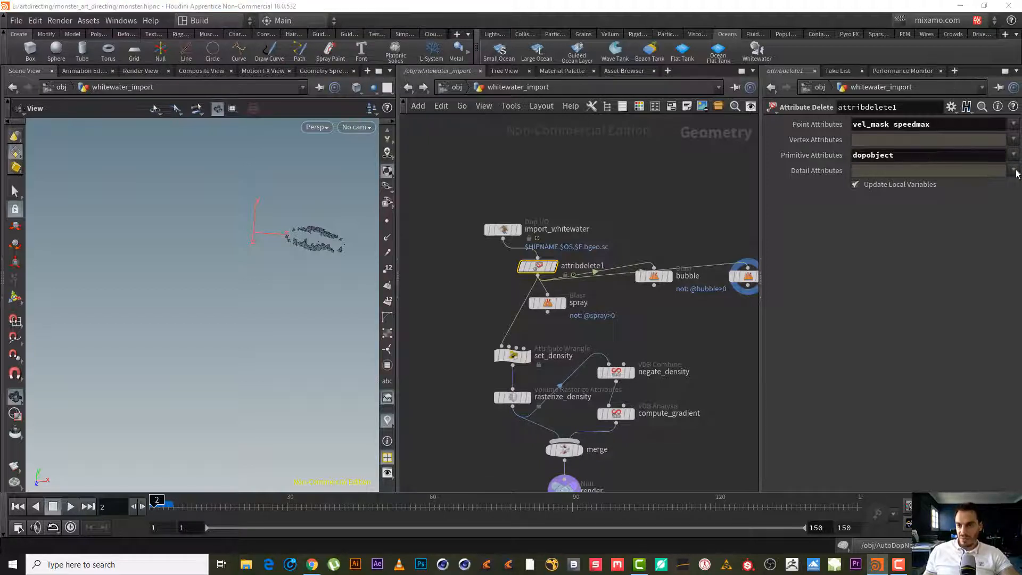
- Set both the detail attributes and the vertex attributes of the Attribute Delete node to *
left_click(1014, 171)
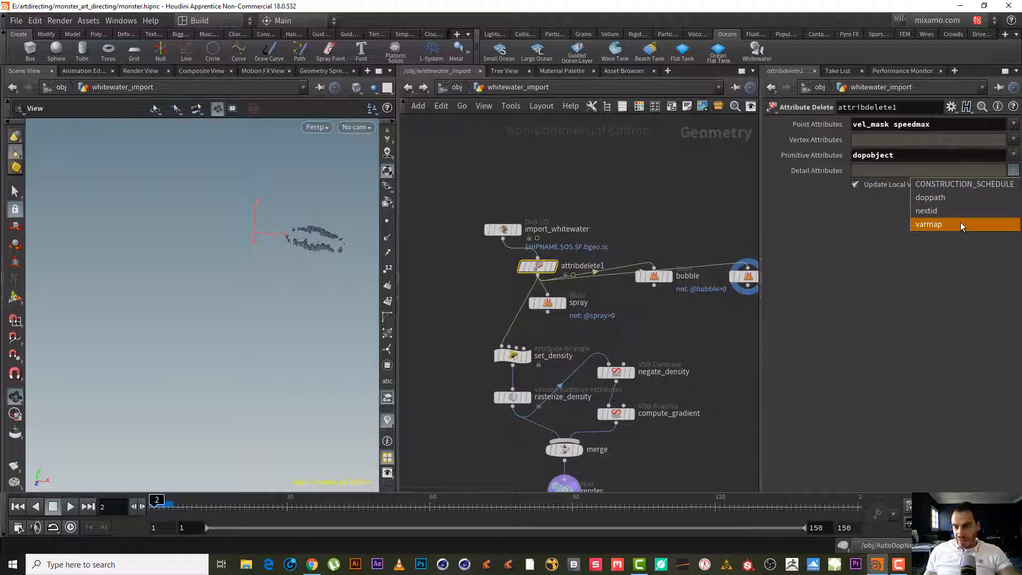
left_click(873, 177)
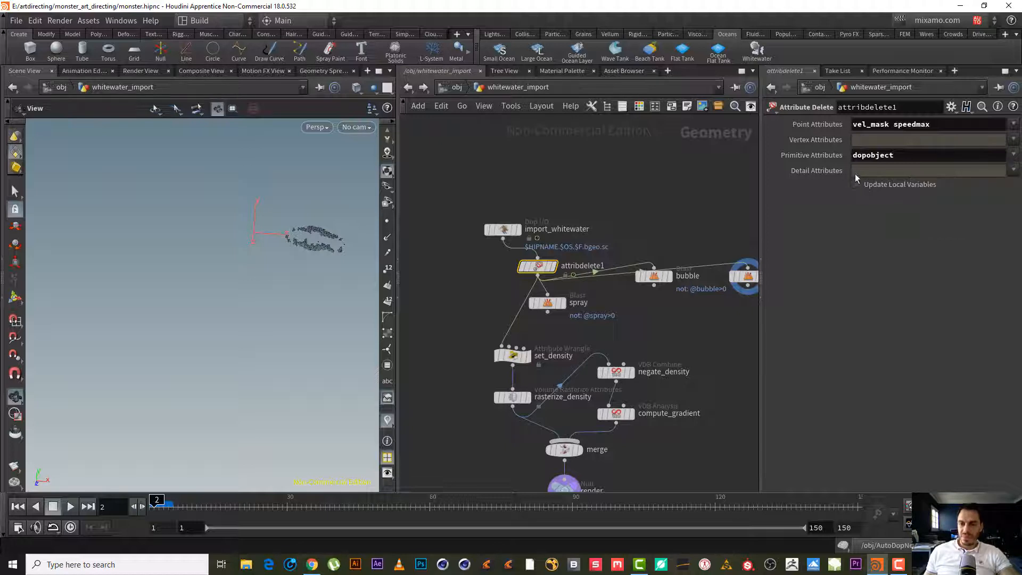
left_click(855, 183)
left_click(855, 184)
left_click(868, 171)
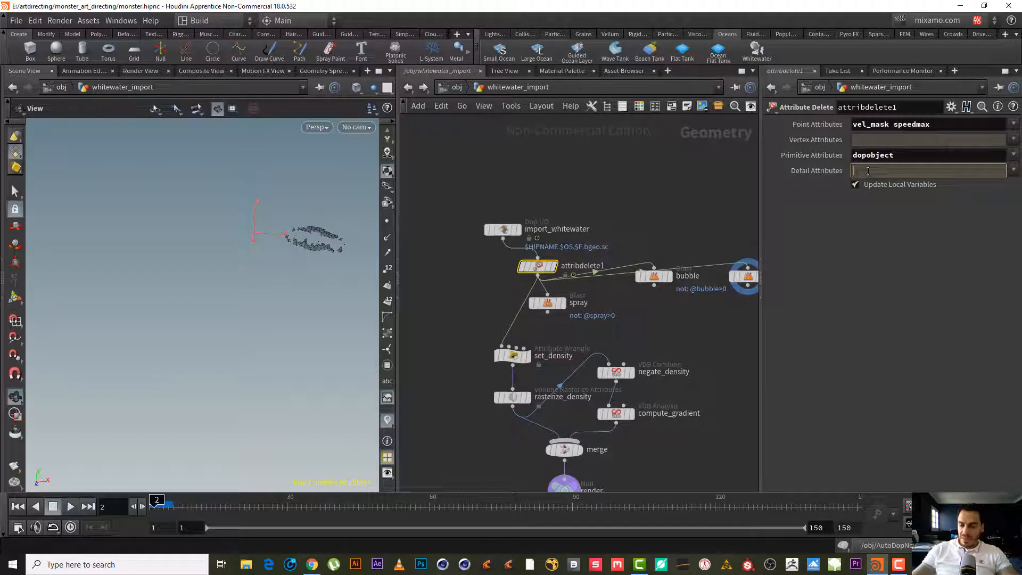
type("*")
key("Return")
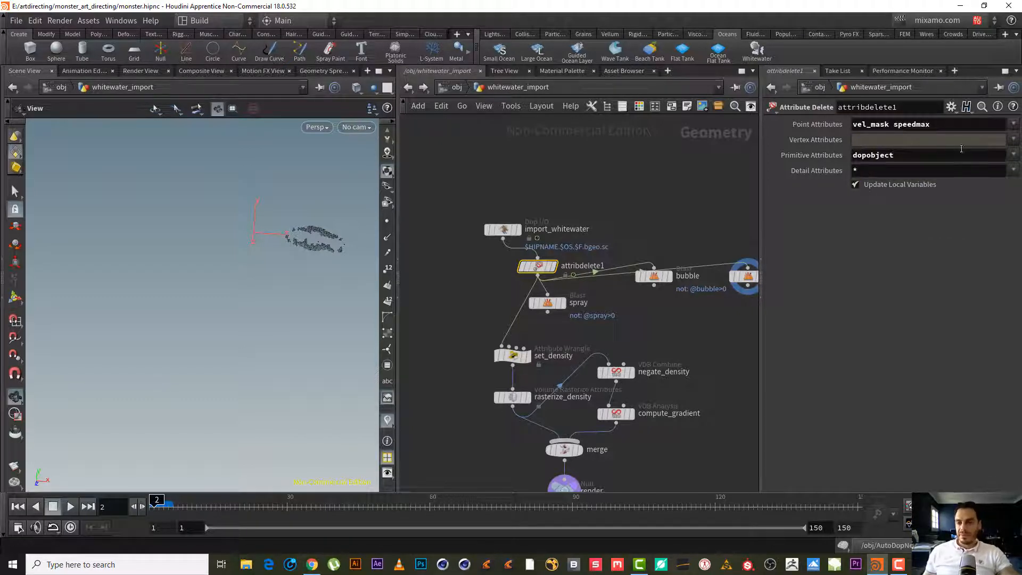
left_click(938, 139)
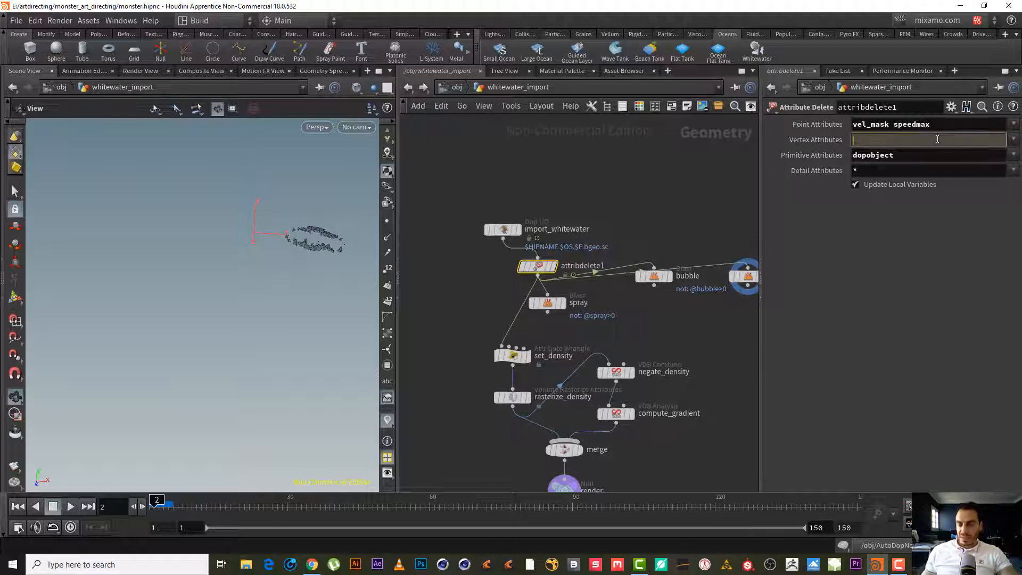
type("*")
key("Return")
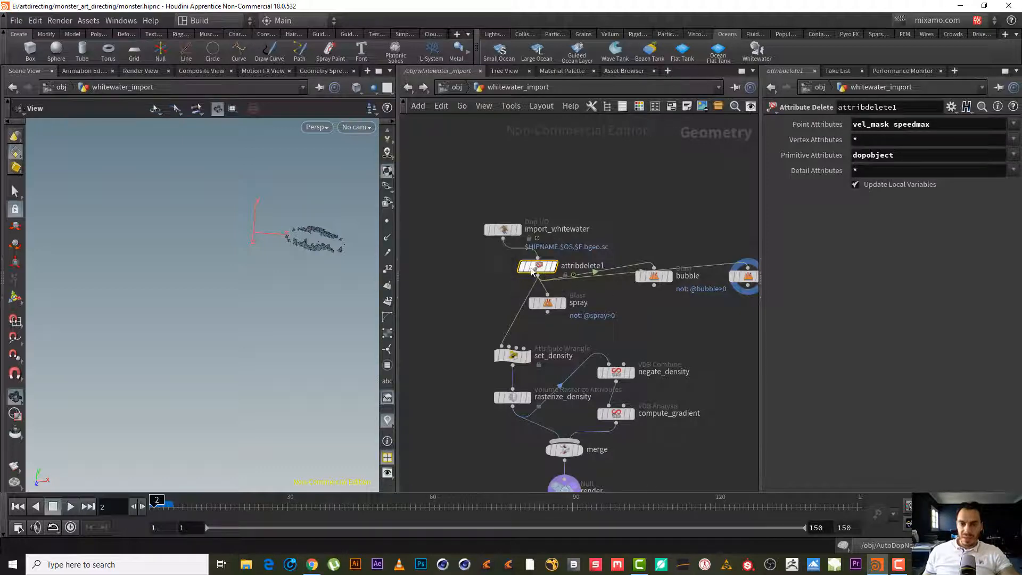
- Check the node information of the spray Blast node for its remaining point attributes and groups
left_click(549, 308)
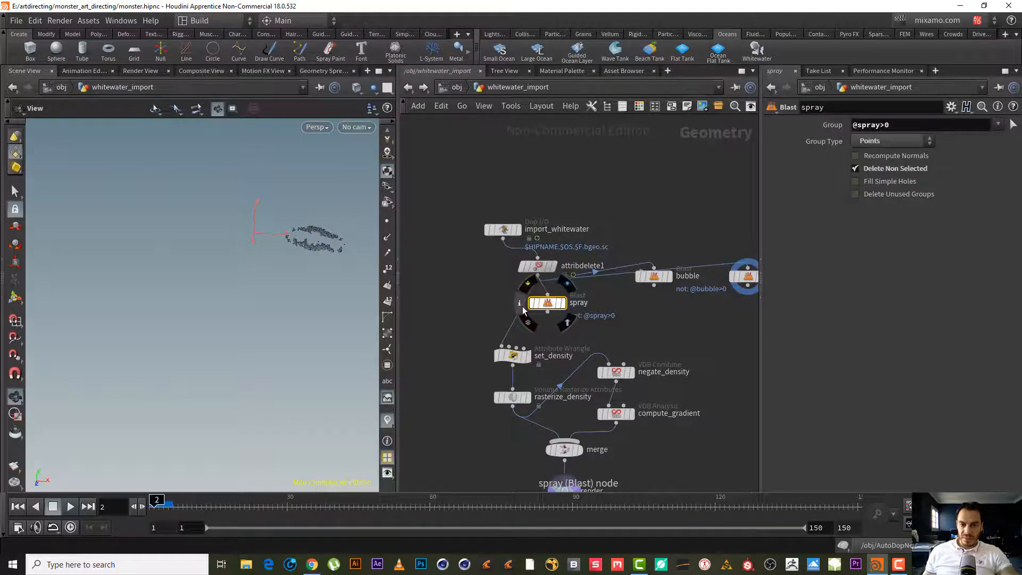
left_click(519, 303)
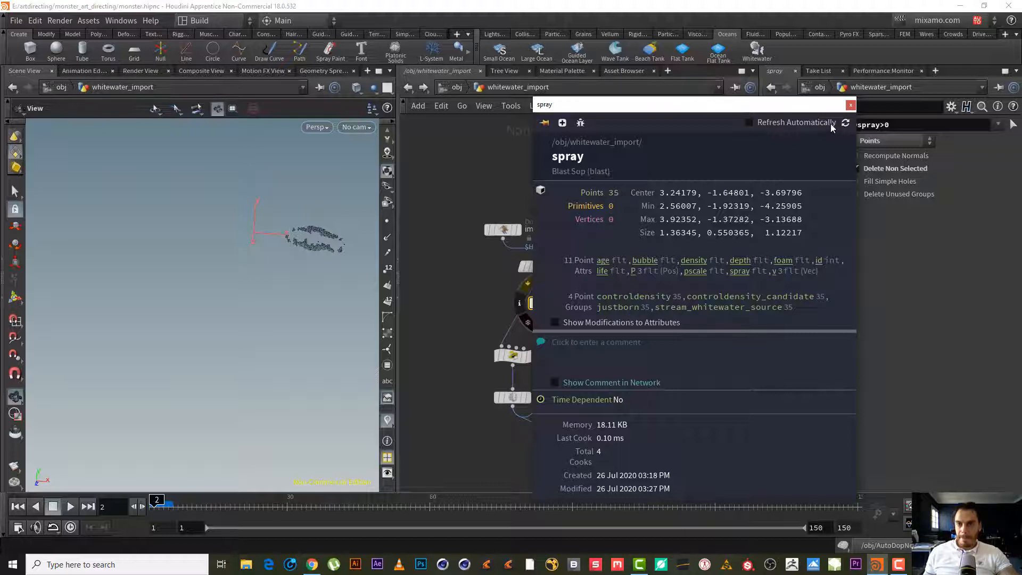
left_click(851, 104)
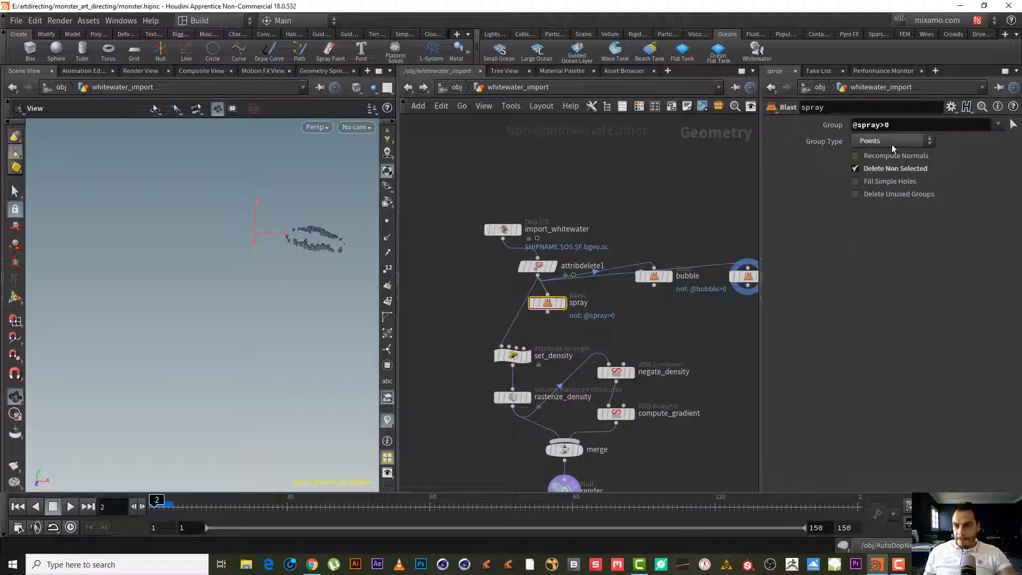
- Move import_whitewater and attribdelete1 up and insert a Group Delete node between them
left_click_drag(492, 263, 572, 256)
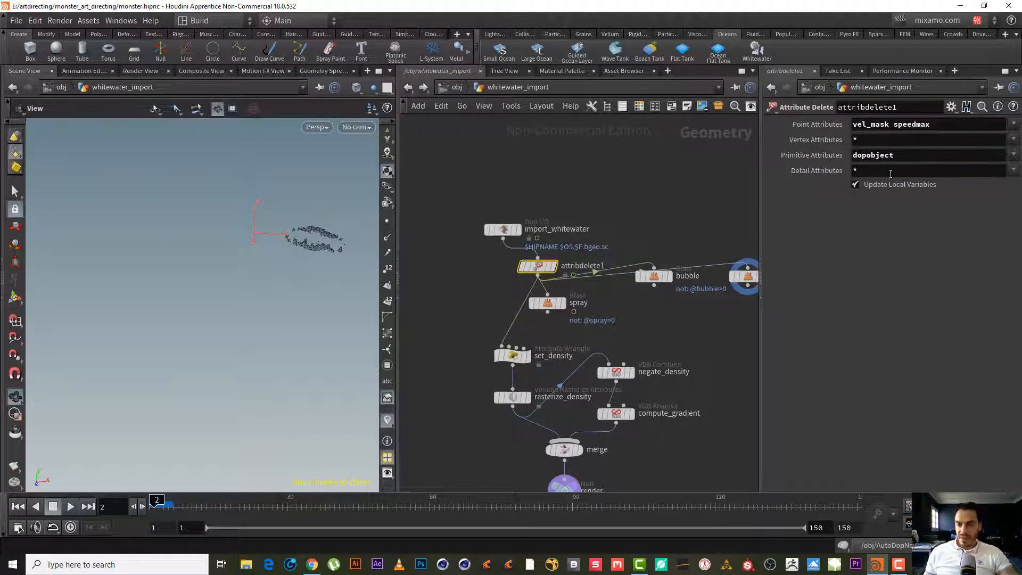
left_click_drag(509, 205, 533, 243)
left_click(609, 192)
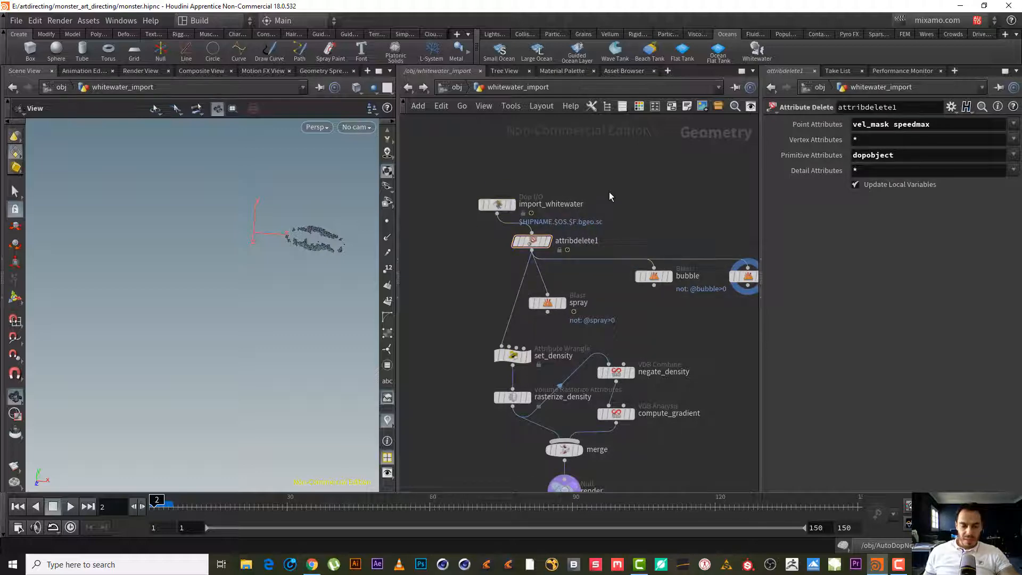
key("Tab")
type("gro d")
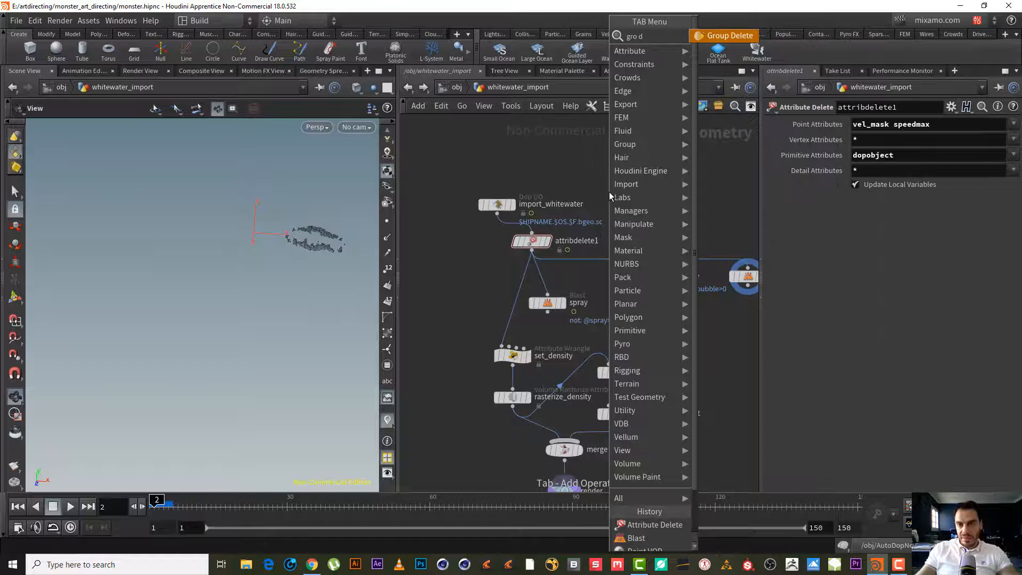
key("Return")
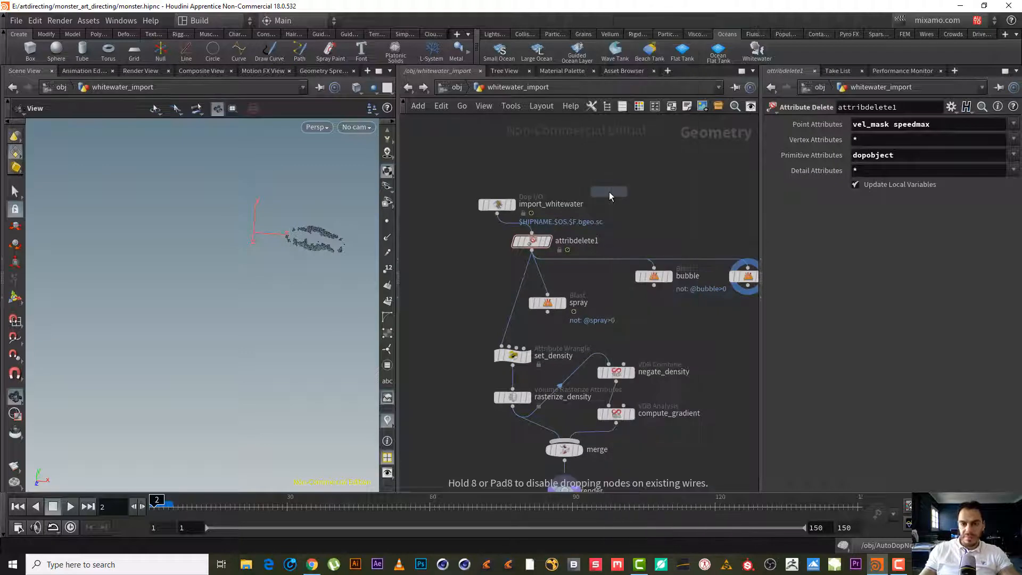
left_click(517, 227)
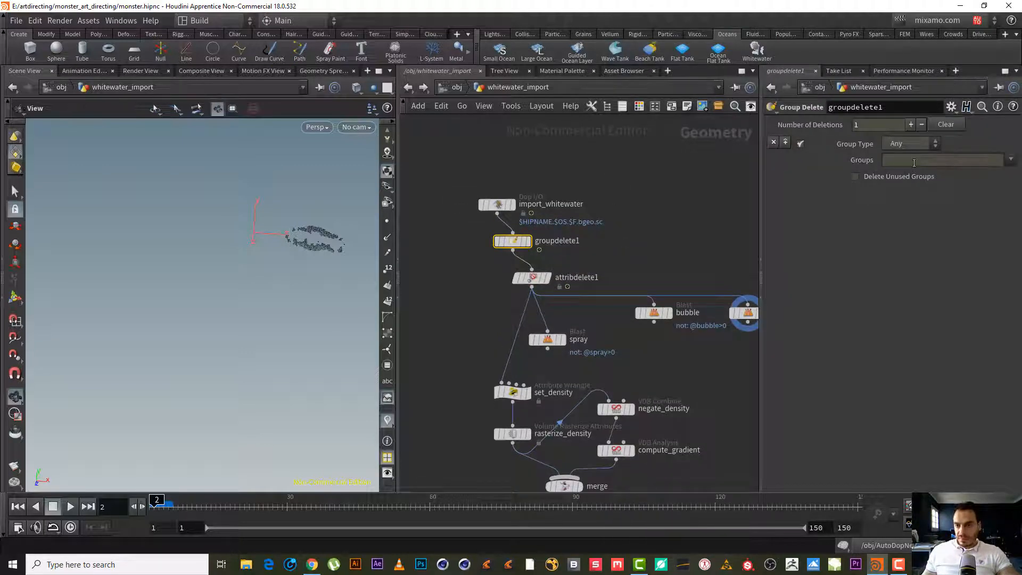
- Set the groups of the Group Delete node to * and turn on Delete Unused Groups
left_click(1015, 163)
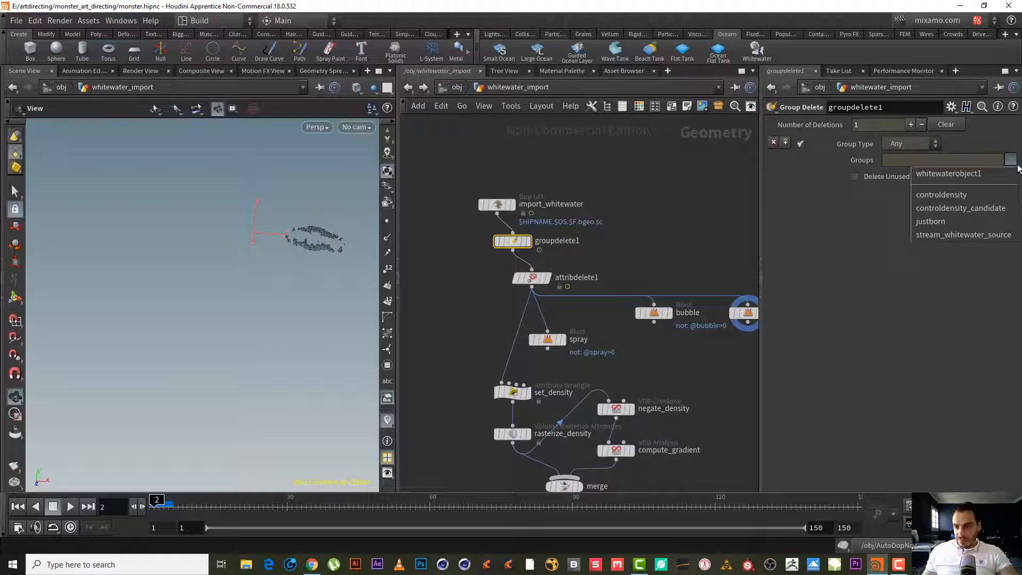
left_click(981, 162)
left_click(971, 163)
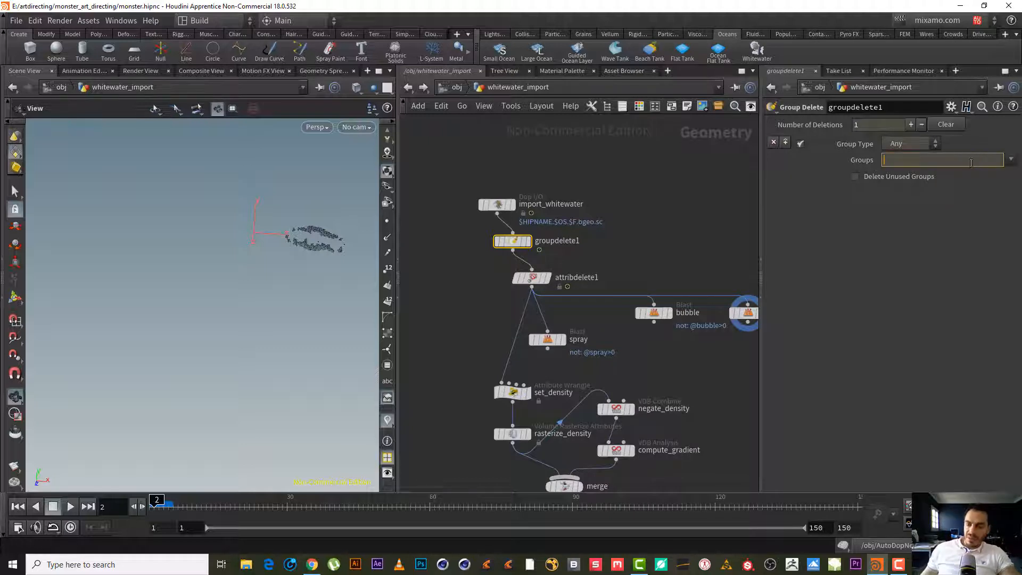
key("Return")
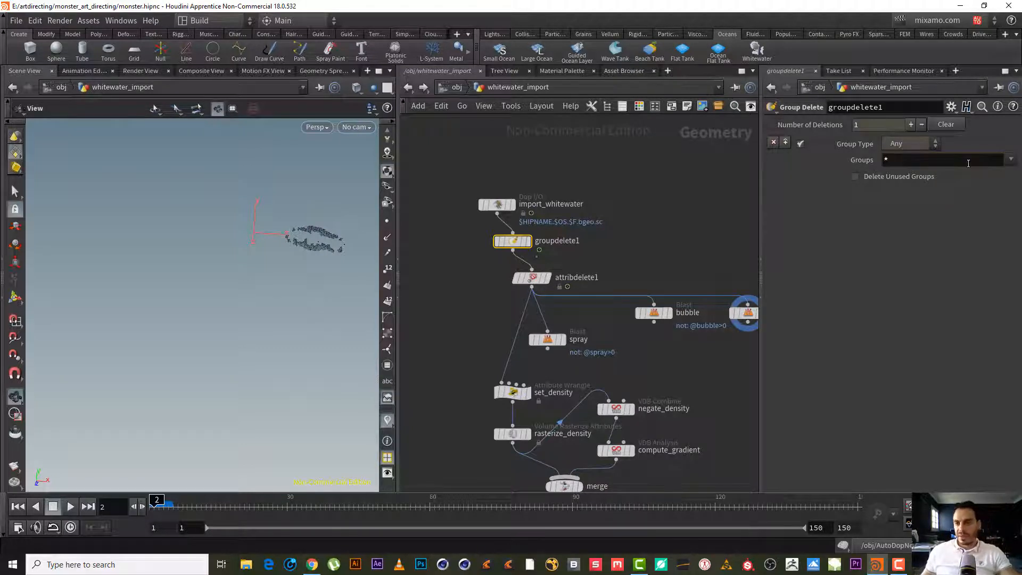
left_click(920, 177)
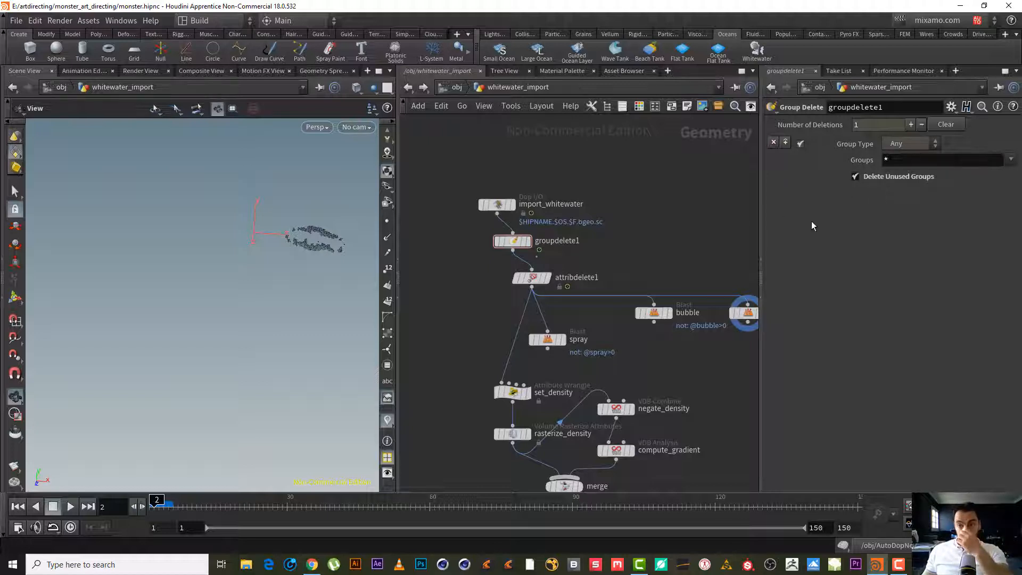
- Check the node information of attribdelete1 for the remaining point attributes and groups
middle_click_drag(693, 241, 671, 227)
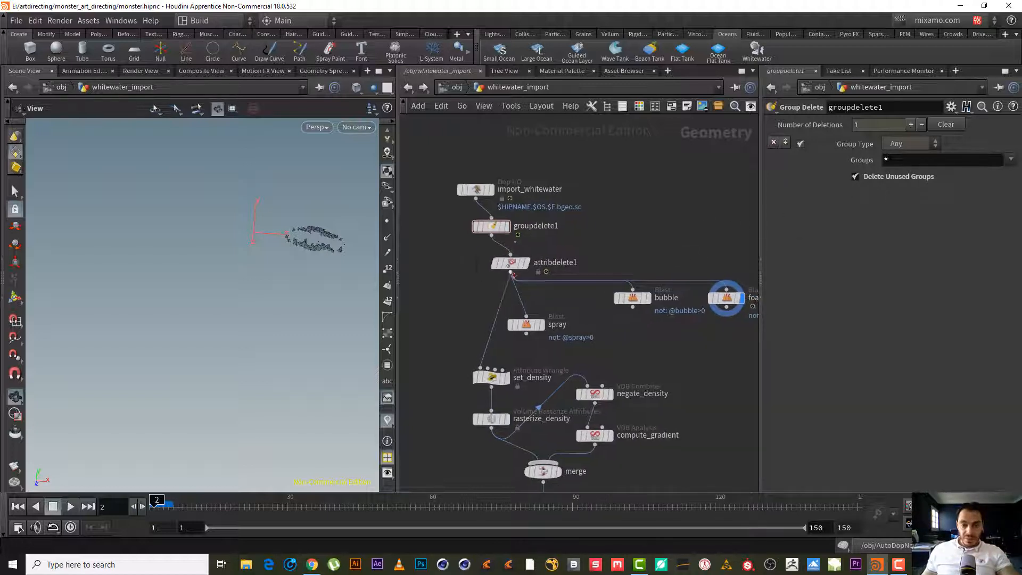
left_click(499, 273)
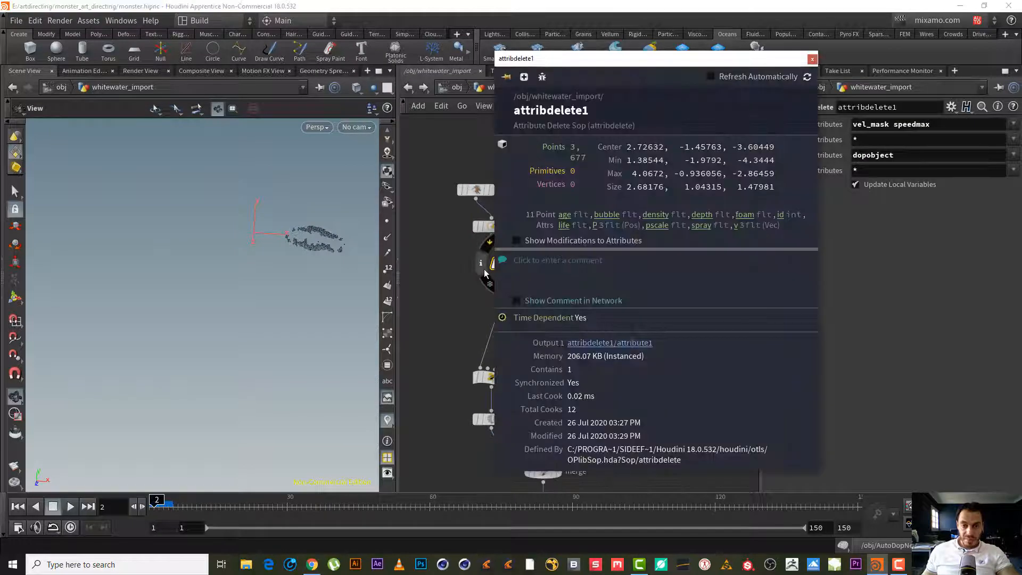
left_click(480, 263)
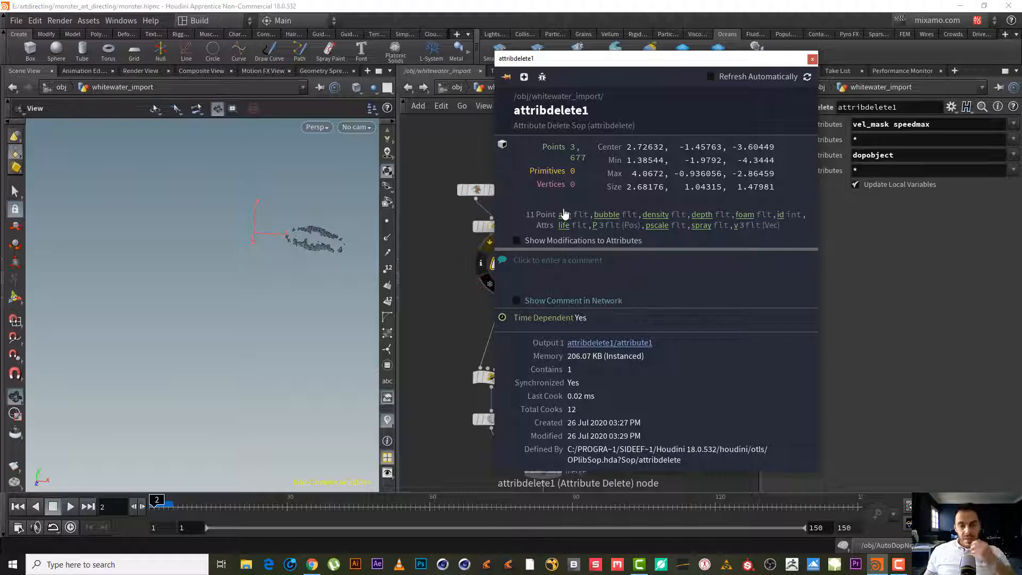
left_click(812, 59)
- Arrange the spray, bubble and foam Blast nodes in a row beneath attribdelete1
middle_click_drag(602, 311, 595, 244)
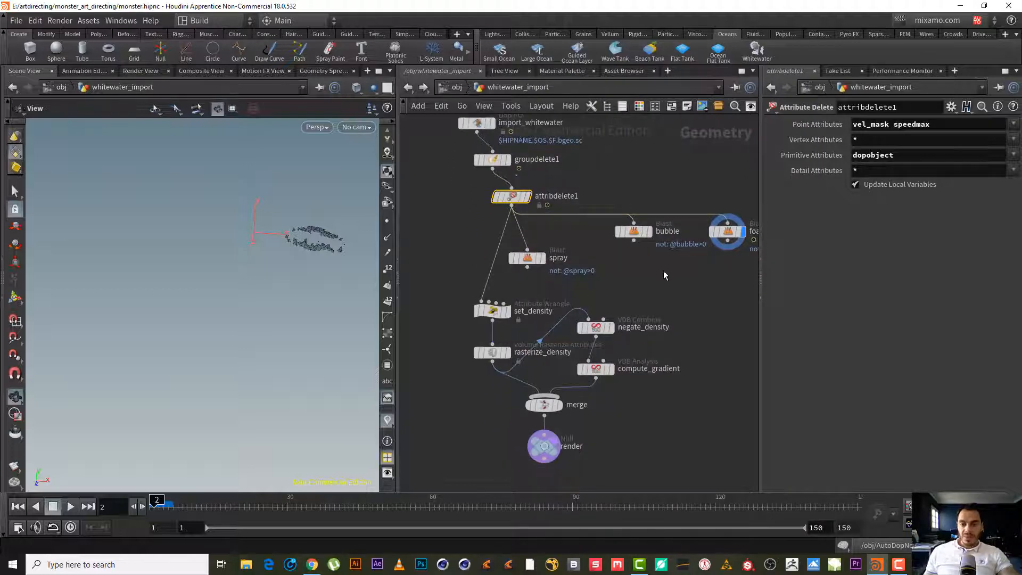
middle_click_drag(732, 273, 695, 260)
mouse_move(718, 264)
left_mouse_down()
mouse_move(486, 211)
mouse_move(495, 225)
left_mouse_up()
left_click_drag(611, 203, 607, 229)
left_click_drag(708, 203, 733, 223)
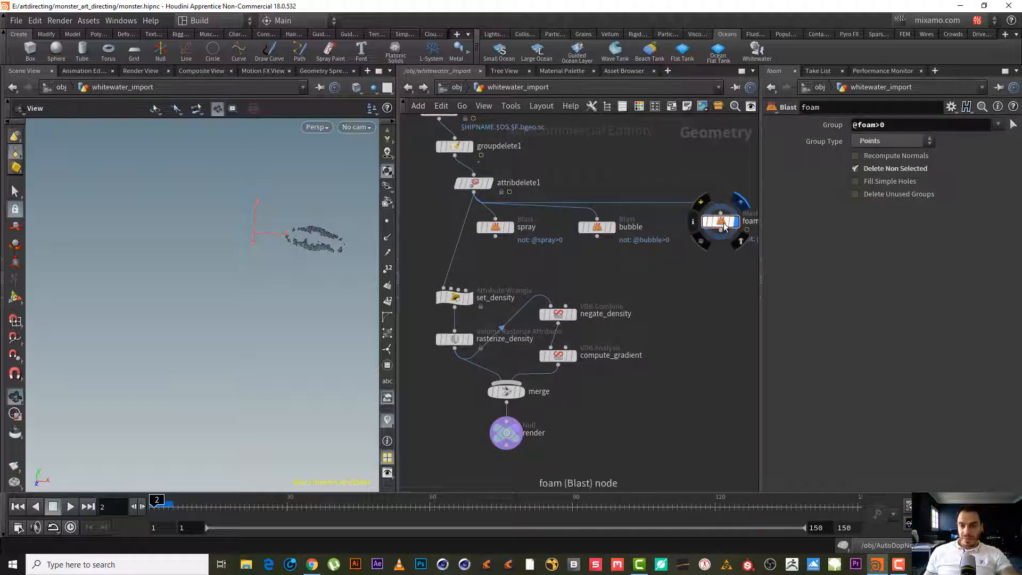
left_click_drag(721, 222, 723, 228)
middle_click_drag(687, 249, 624, 259)
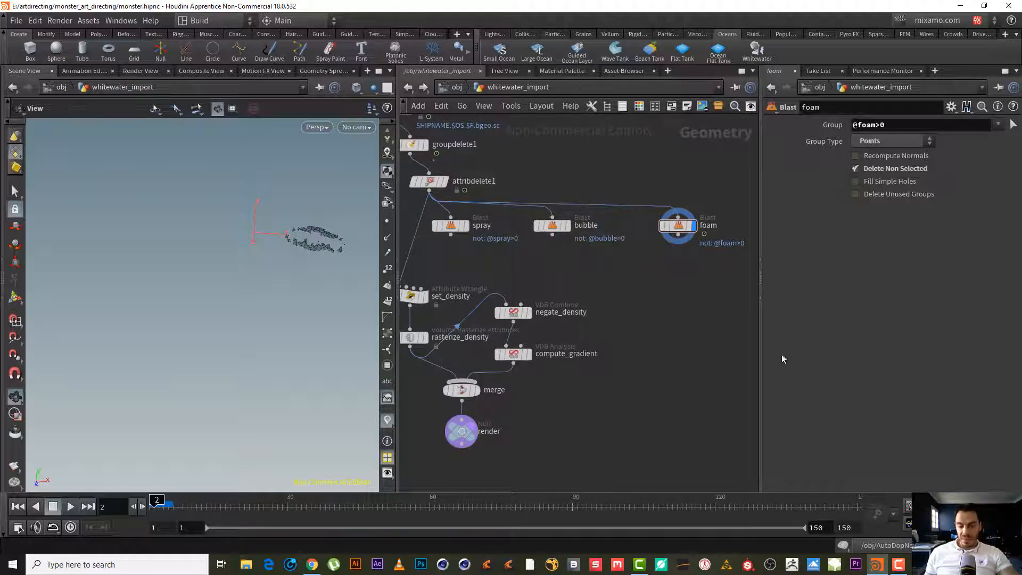
- Examine the foam particles at frame 10 from closer and from different angles
left_click(899, 565)
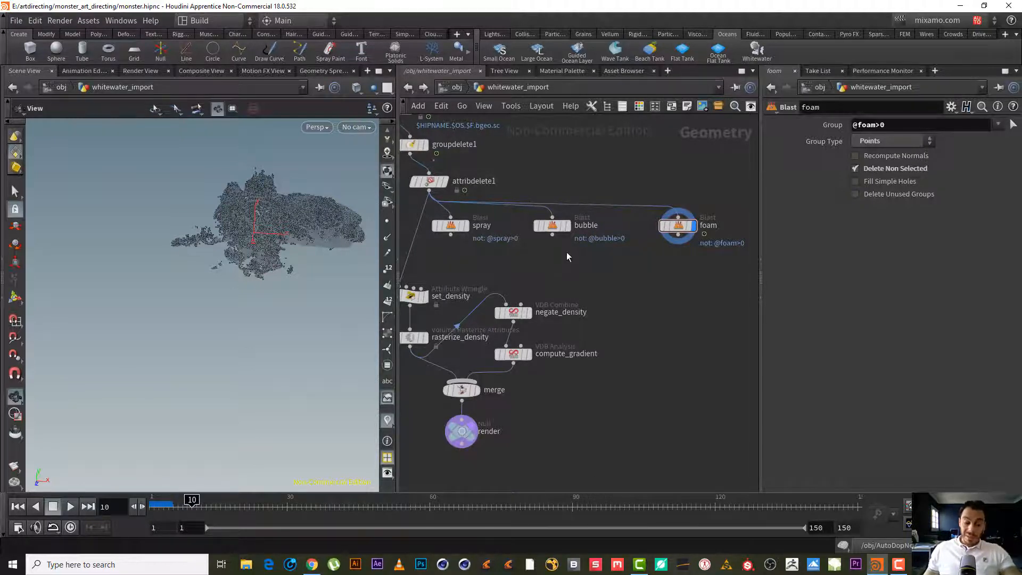
right_click_drag(634, 277, 651, 294)
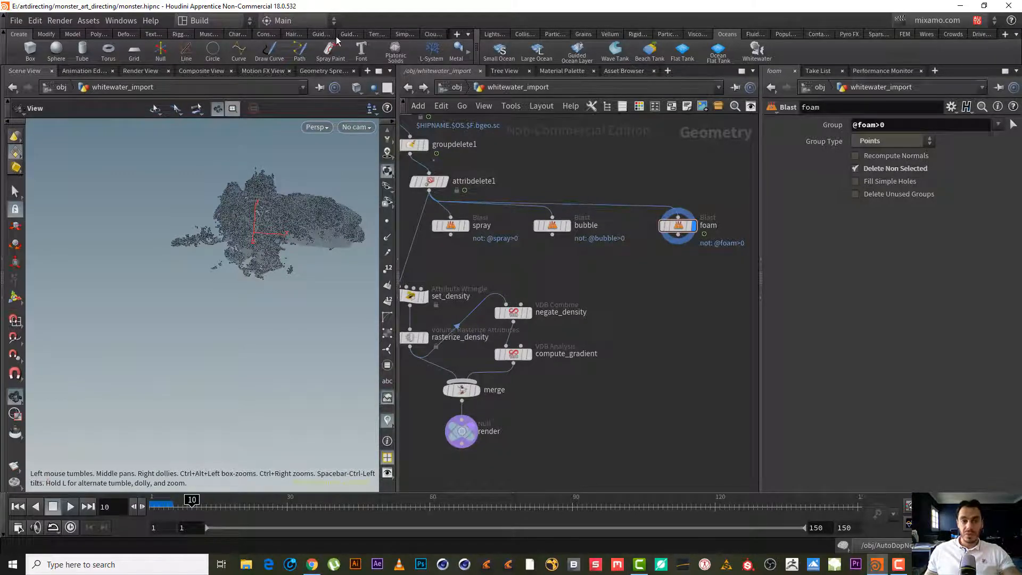
middle_click_drag(624, 244, 589, 242)
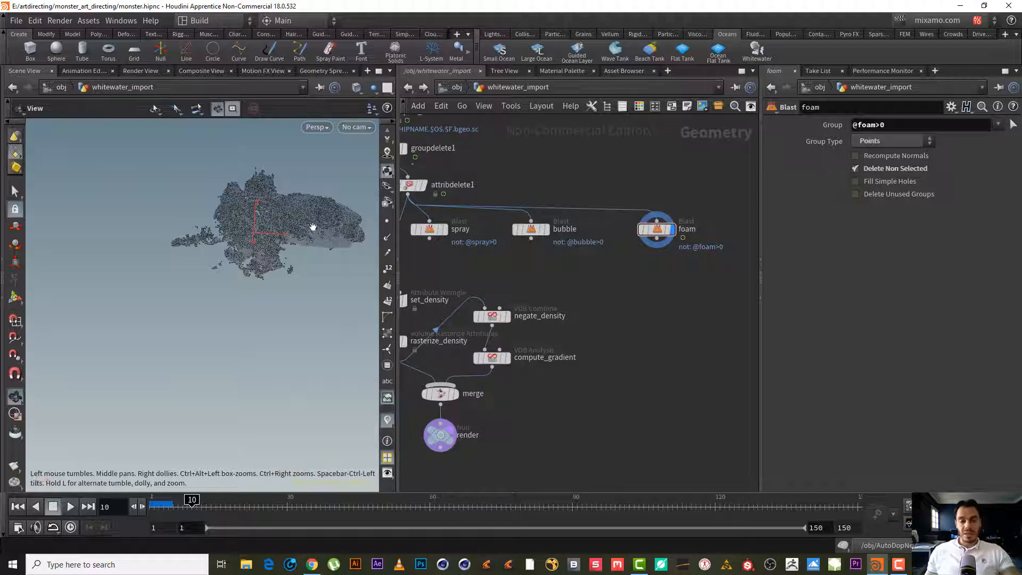
middle_click_drag(627, 274, 604, 280)
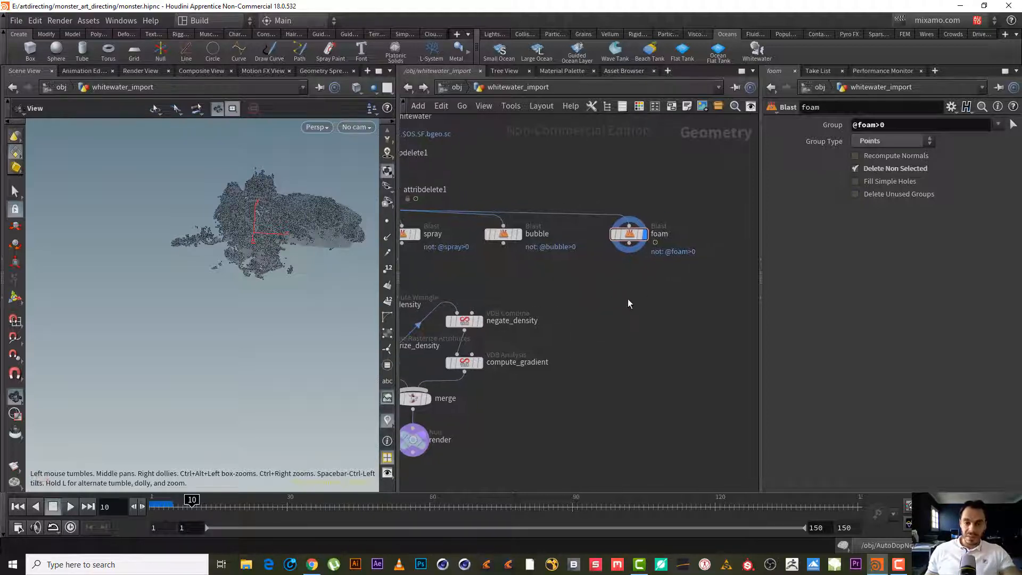
right_click_drag(627, 303, 647, 294)
left_click_drag(675, 283, 607, 168)
left_click(659, 281)
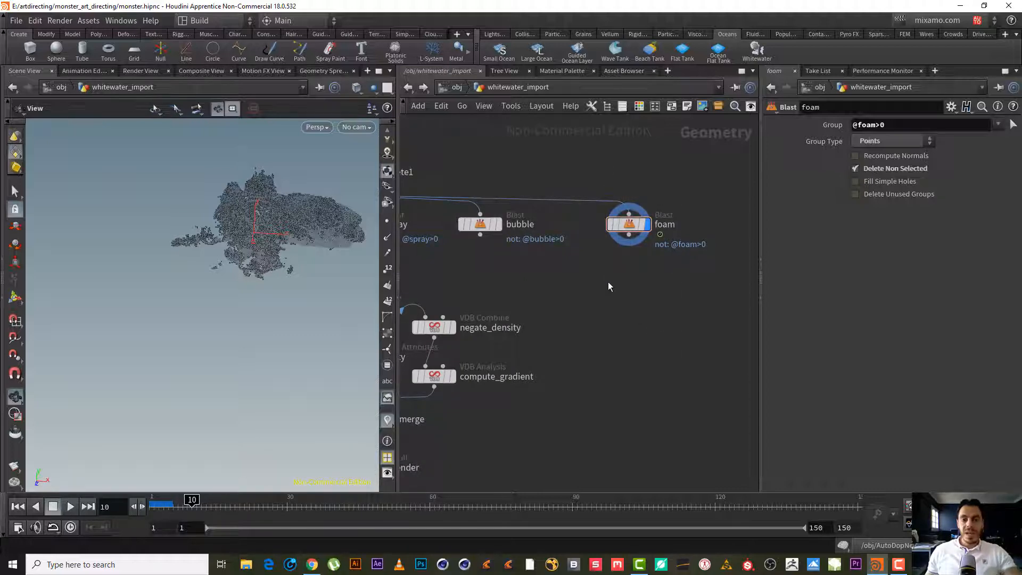
scroll(322, 230, "up", 5)
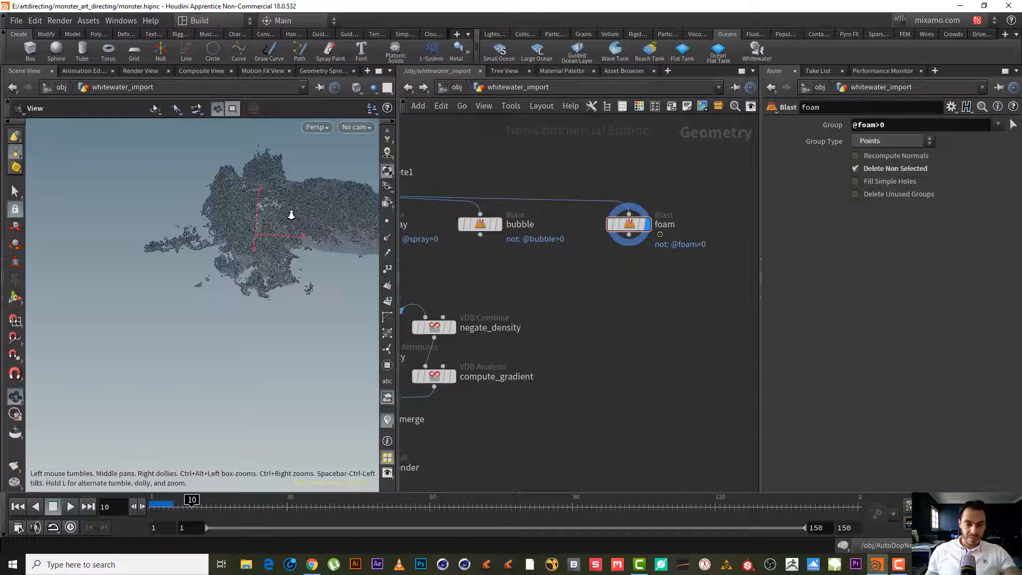
left_click_drag(322, 230, 221, 225)
middle_click_drag(220, 225, 222, 245)
scroll(219, 205, "down", 3)
right_click(184, 257)
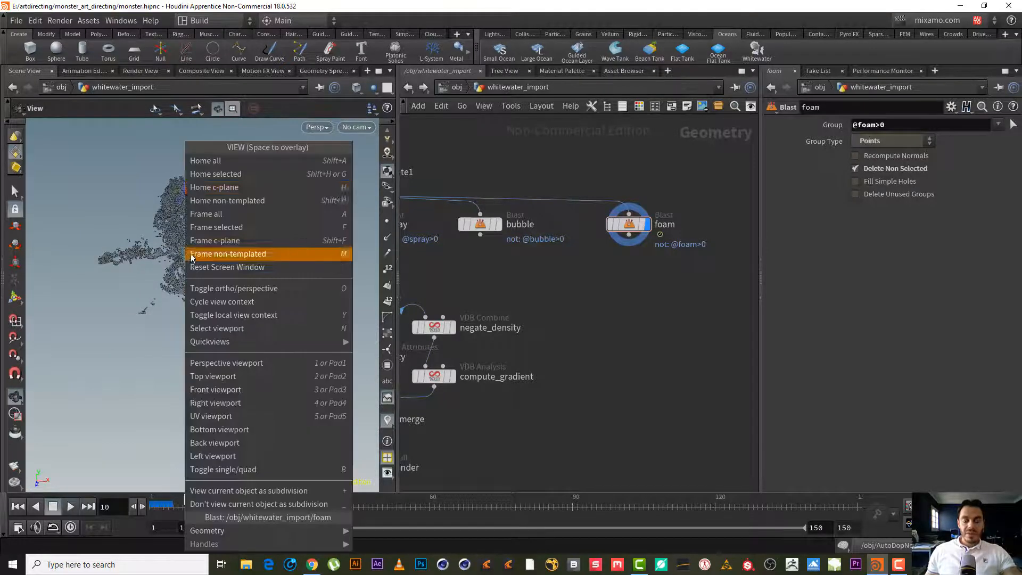
left_click(631, 283)
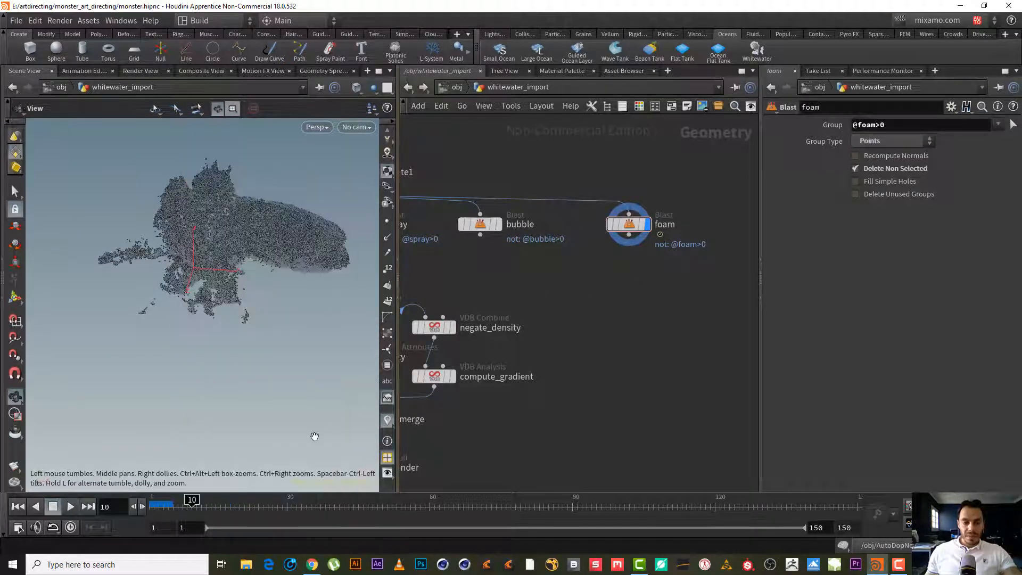
right_click_drag(280, 240, 357, 234)
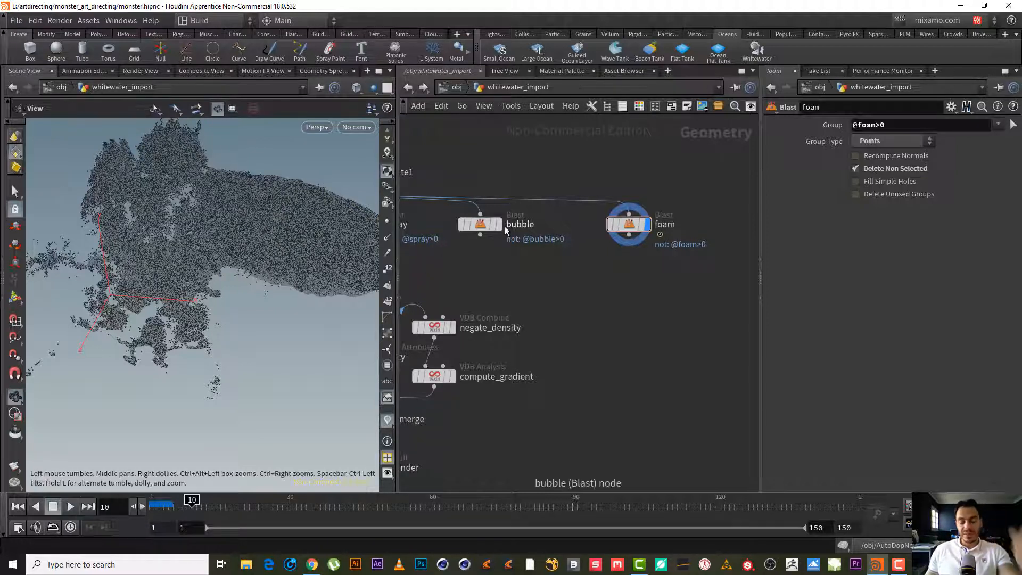
left_click_drag(234, 243, 295, 246)
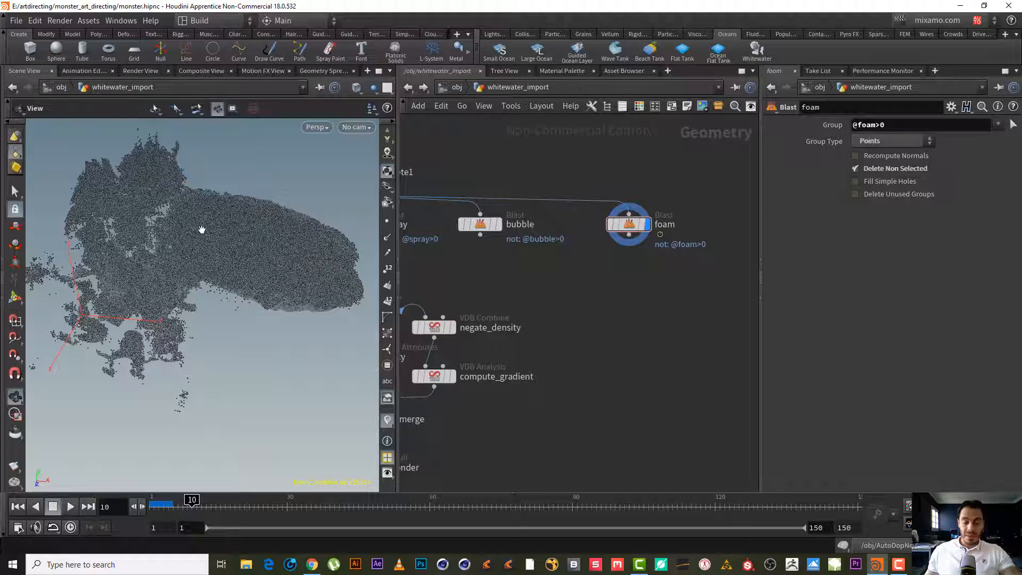
- Add a Point VOP node connected to the output of the foam Blast node
scroll(654, 259, "up", 2)
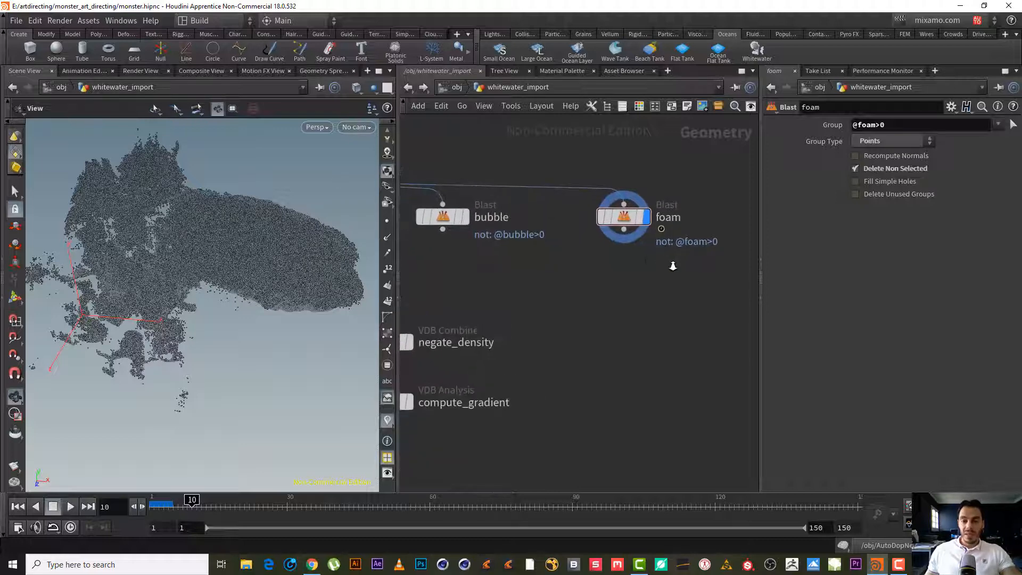
left_click(623, 230)
key("Tab")
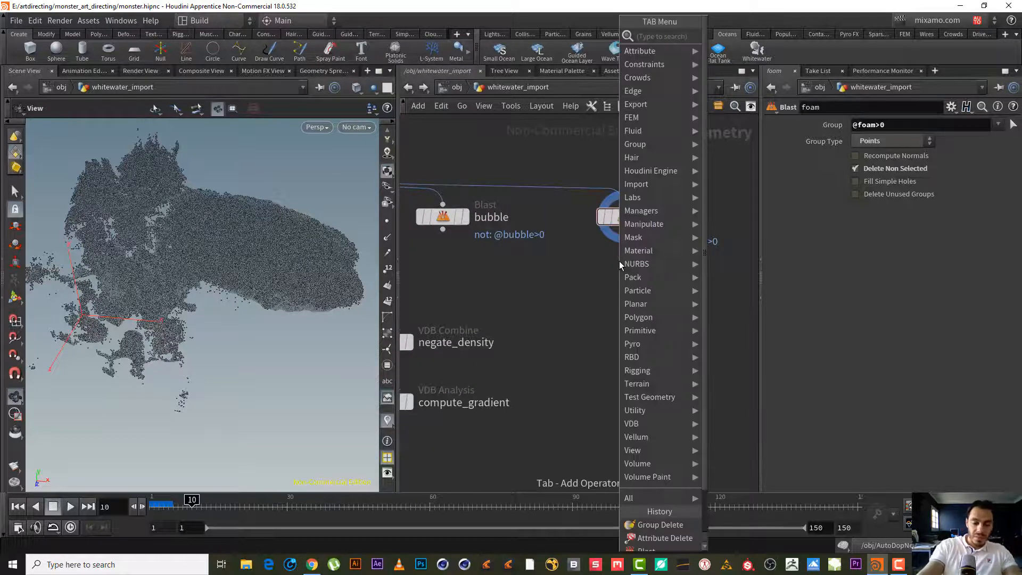
type("point")
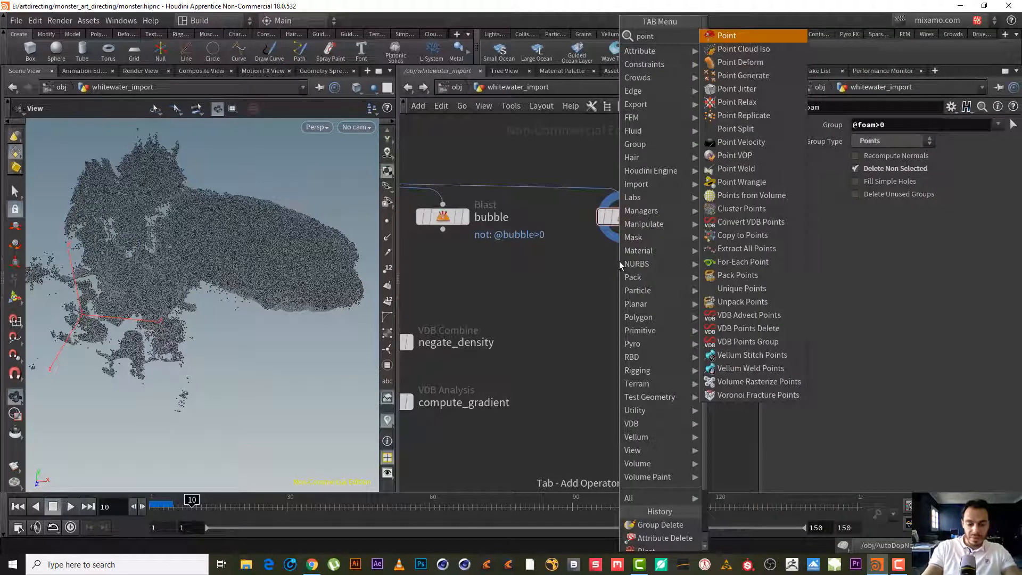
type(" vop")
key("Return")
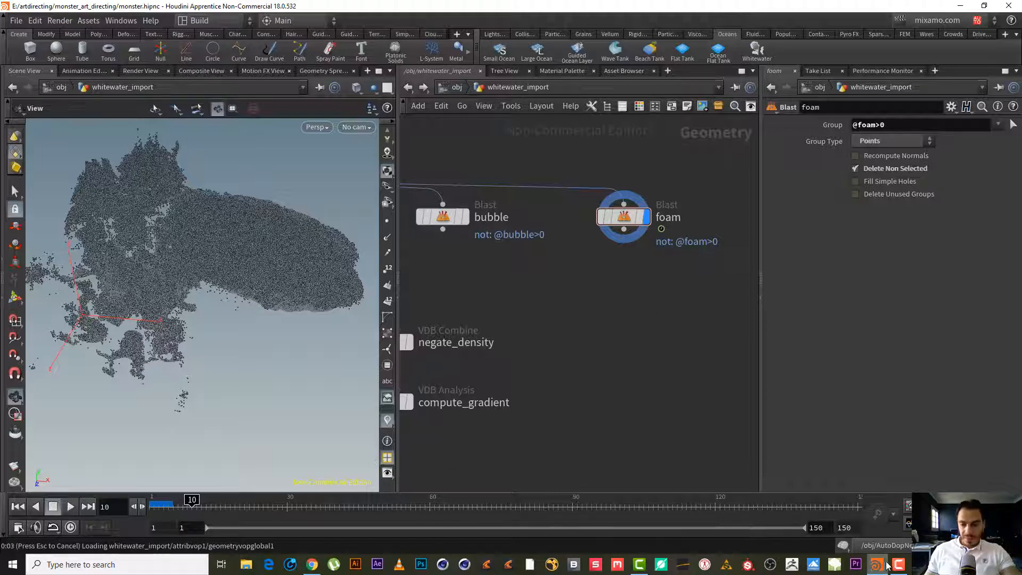
left_click(898, 565)
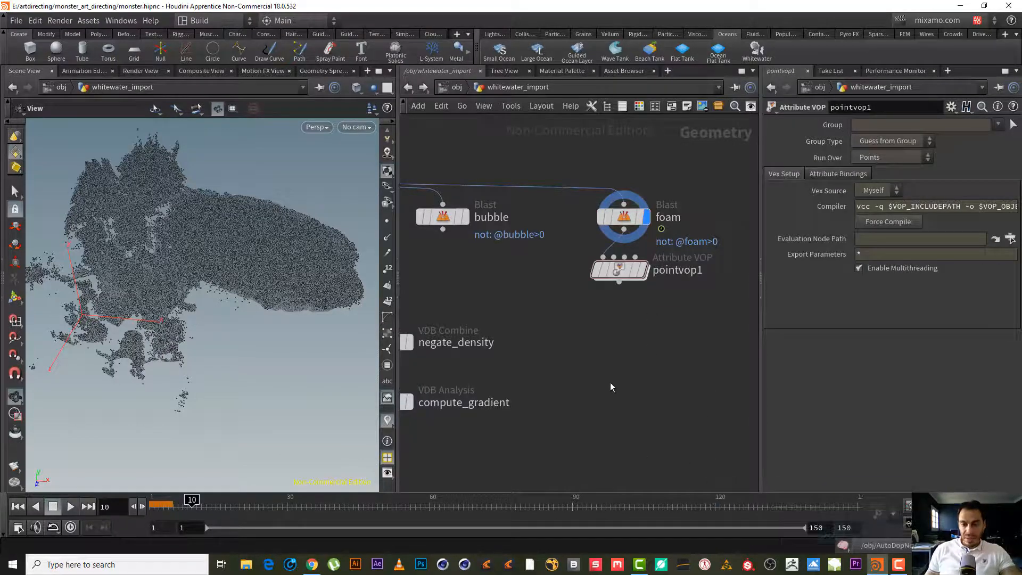
- Go up to the object level and open the flattank_fluid_extended geometry network
middle_click_drag(614, 369, 634, 378)
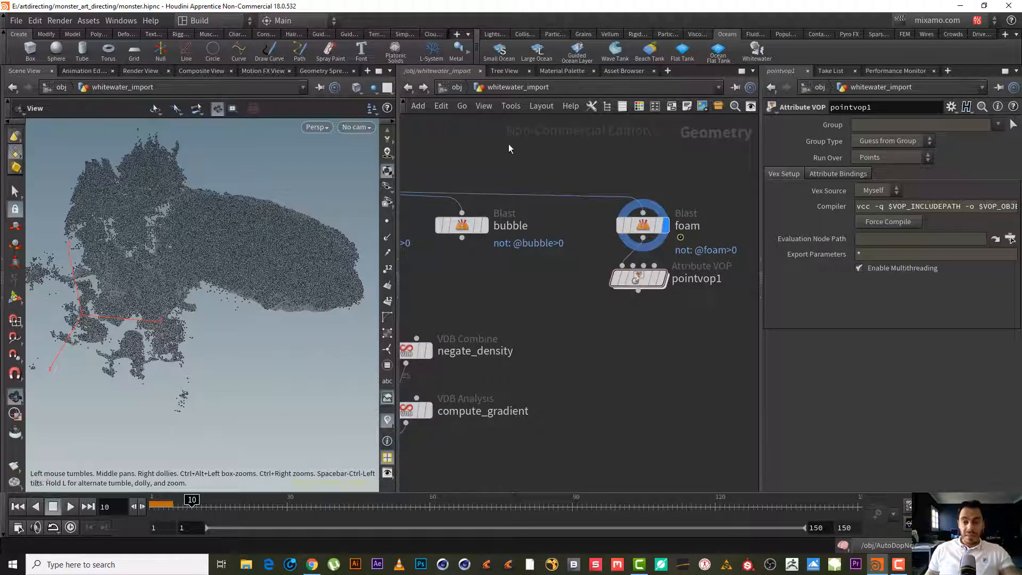
left_click(452, 87)
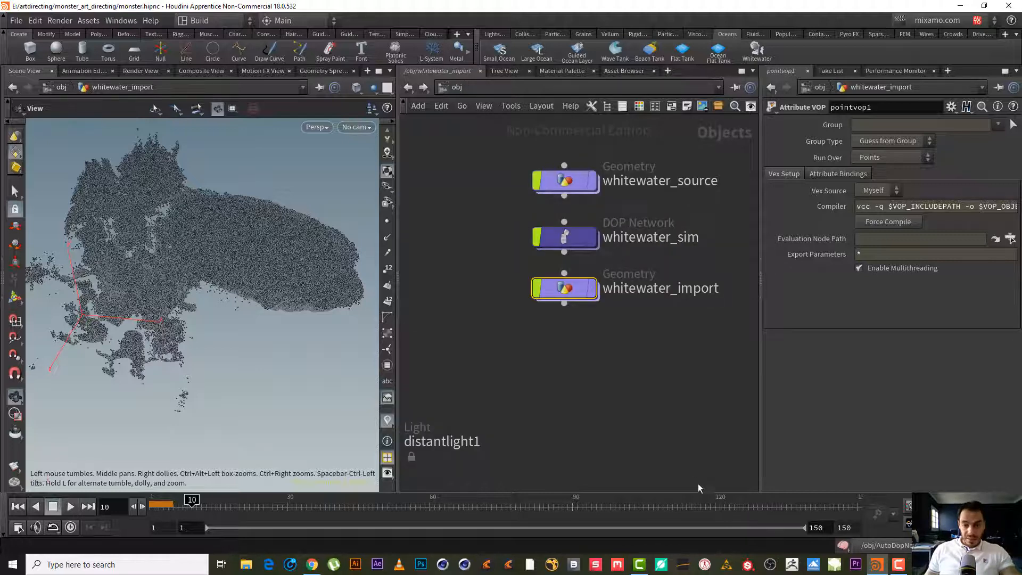
middle_click_drag(602, 301, 738, 230)
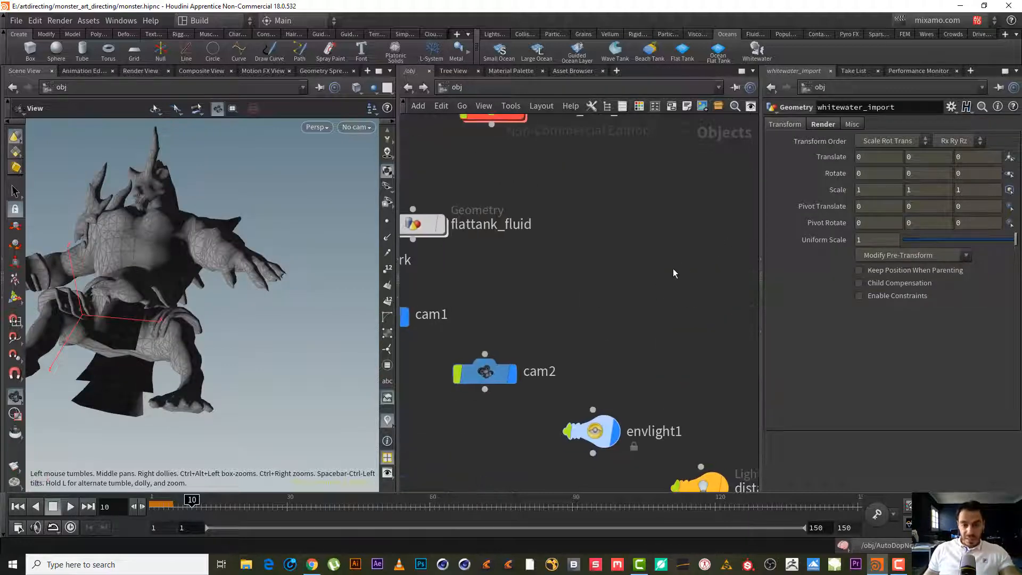
scroll(673, 269, "down", 5)
middle_click_drag(641, 206, 676, 323)
scroll(676, 323, "up", 4)
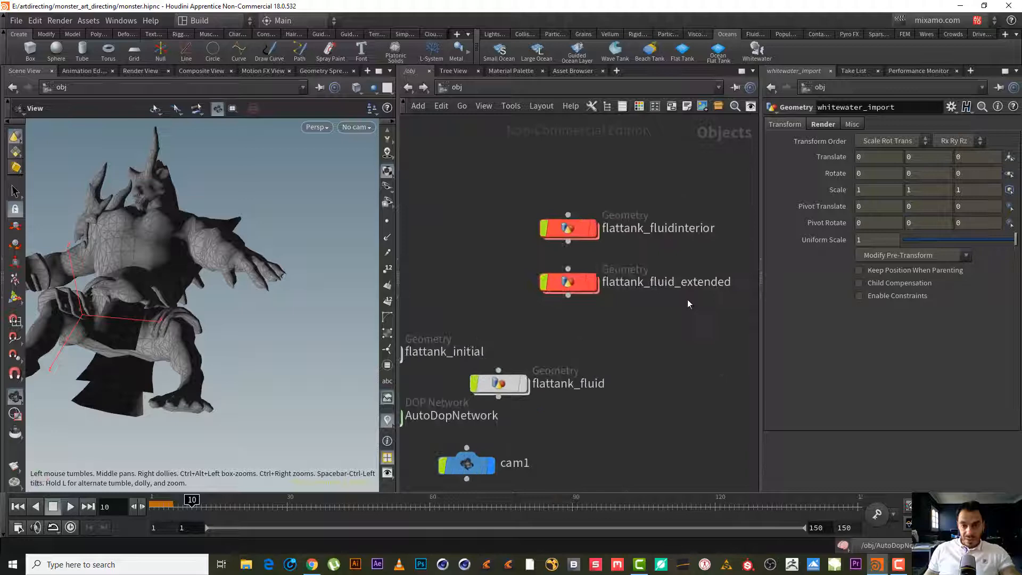
double_click(565, 283)
- Display the oceanevaluate2 node and examine its ocean surface and the surrounding spectrum and mask nodes
middle_click_drag(645, 393, 677, 442)
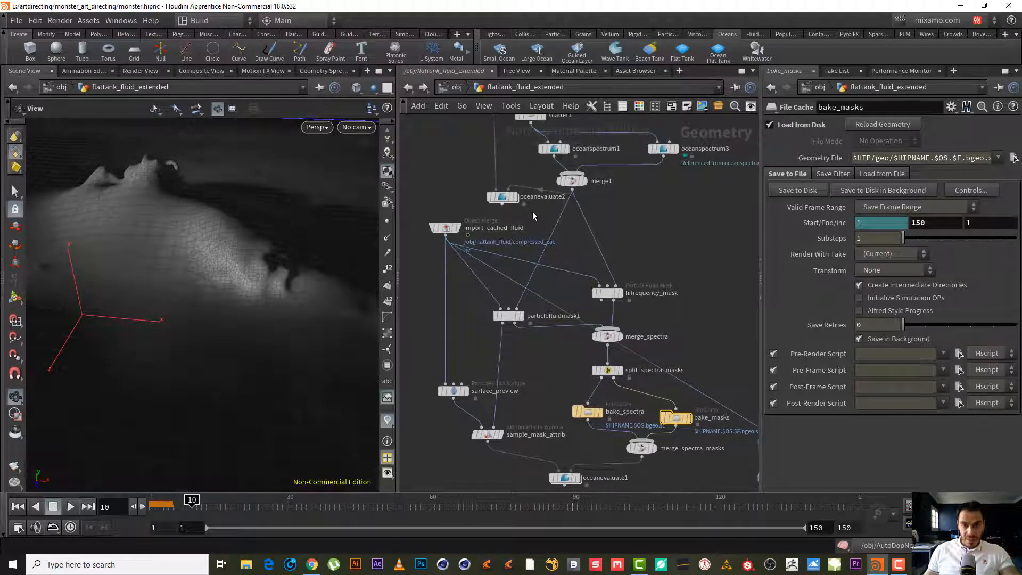
mouse_move(543, 197)
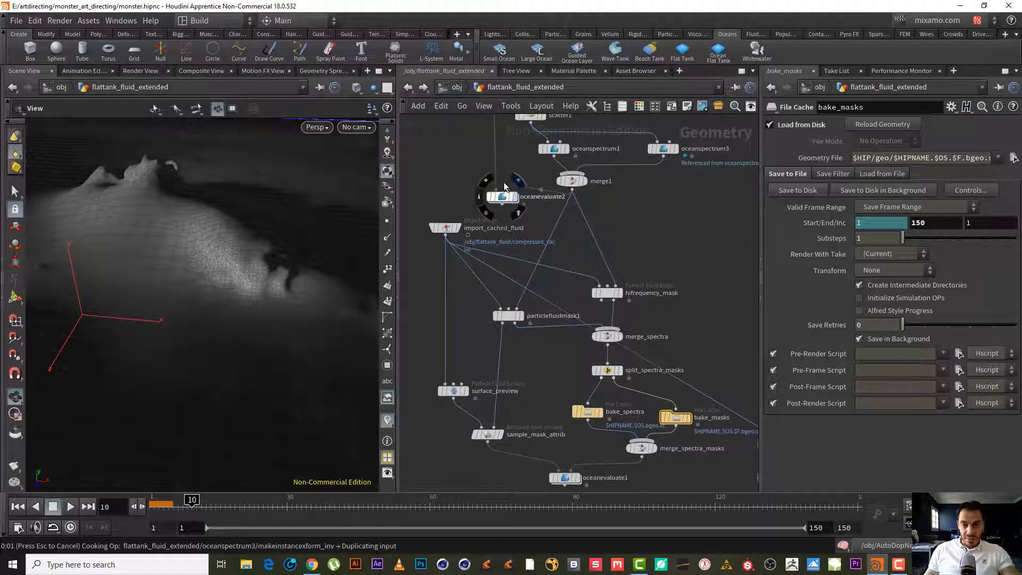
left_click(518, 181)
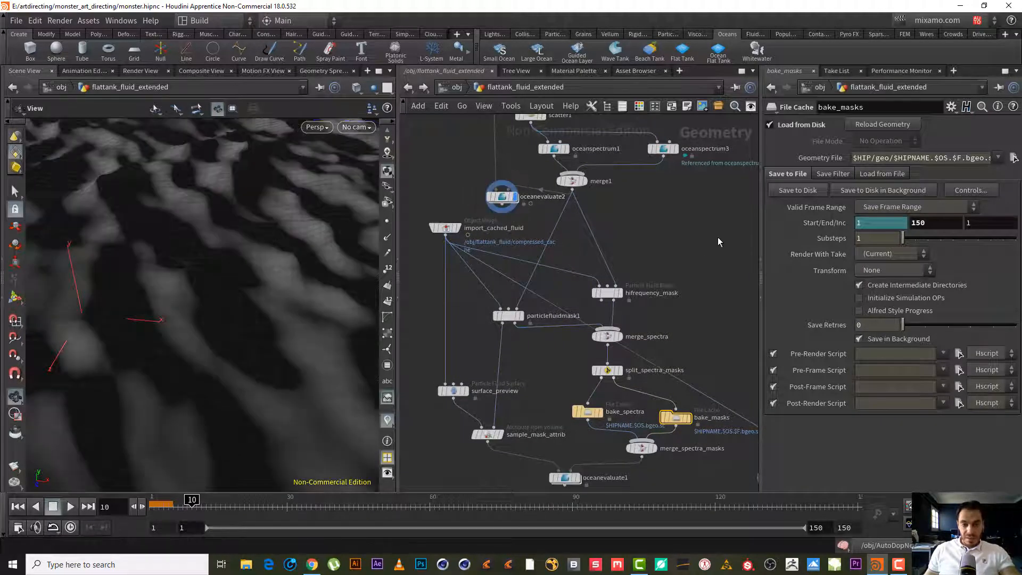
middle_click_drag(720, 243, 660, 238)
left_click_drag(261, 237, 148, 298)
middle_click_drag(551, 291, 636, 156)
middle_click_drag(655, 222, 691, 316)
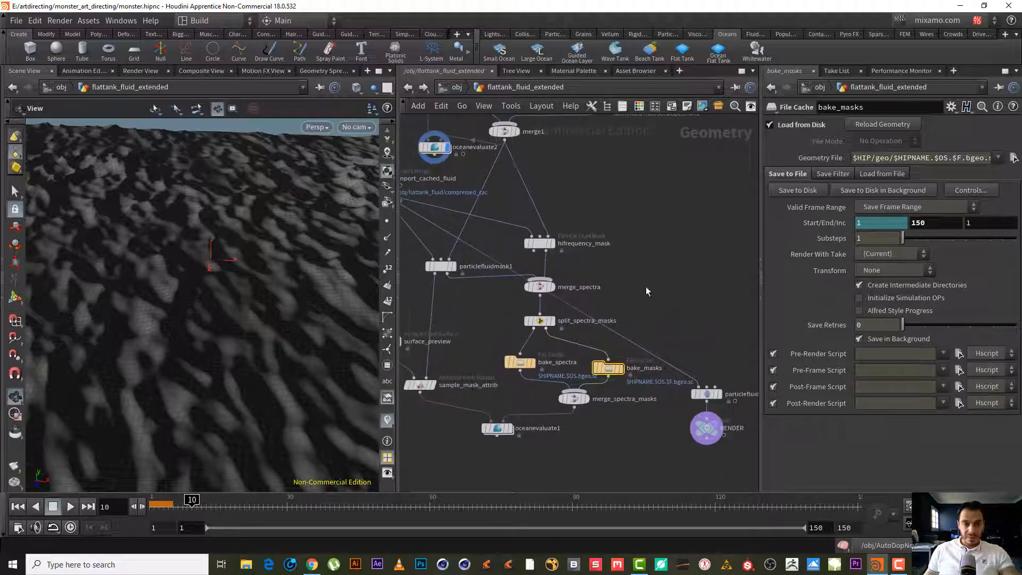
- Return to the whitewater_import network and enter the Point VOP beneath the foam node
left_click(409, 88)
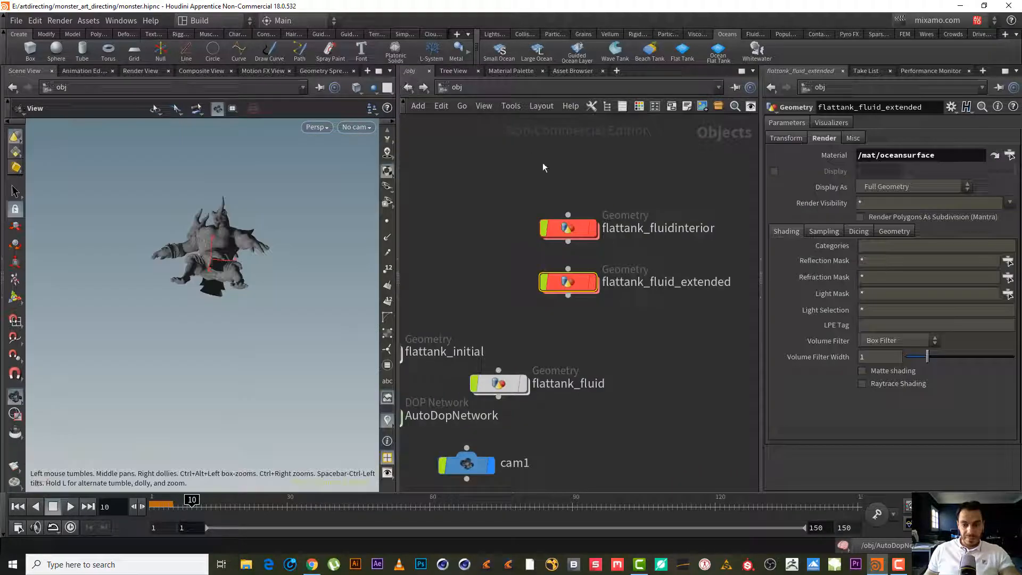
middle_click_drag(547, 318, 397, 331)
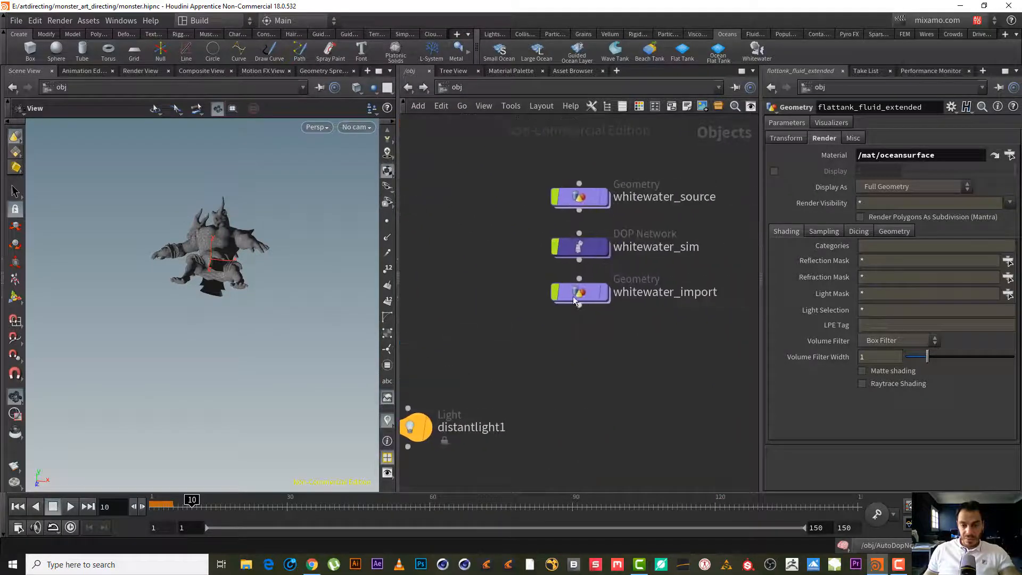
double_click(583, 296)
mouse_move(644, 282)
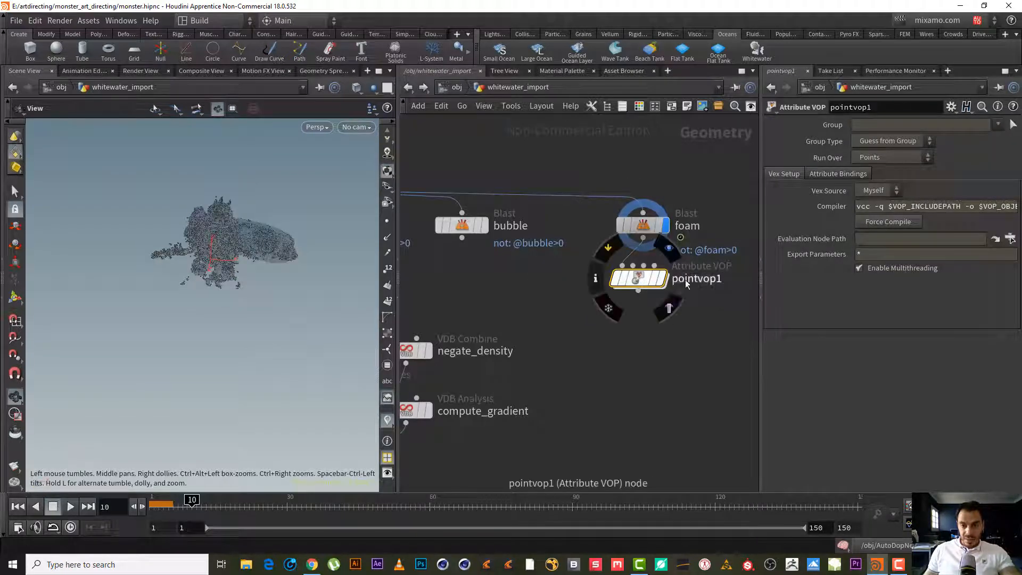
double_click(640, 277)
key("Tab")
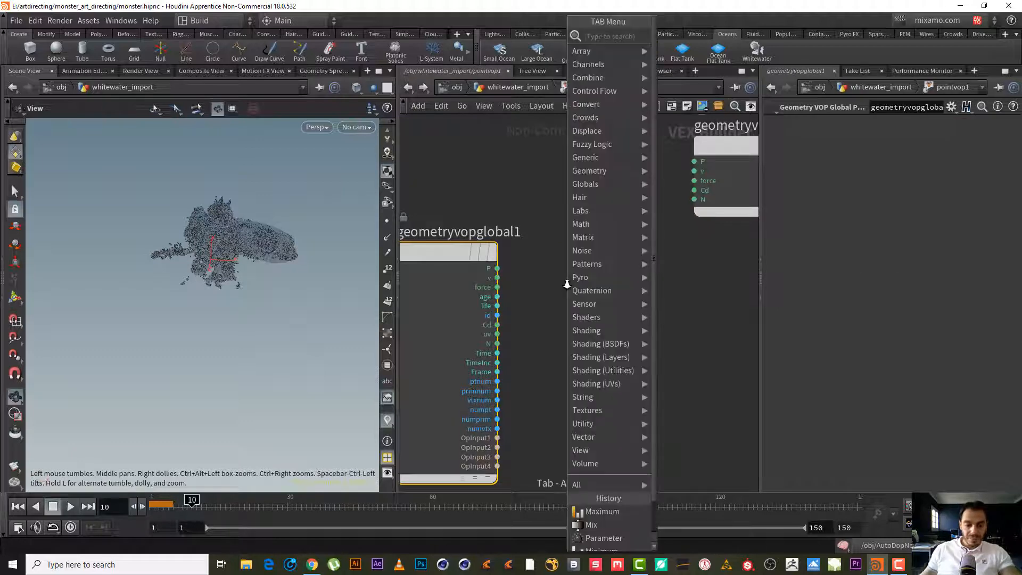
type("ocean")
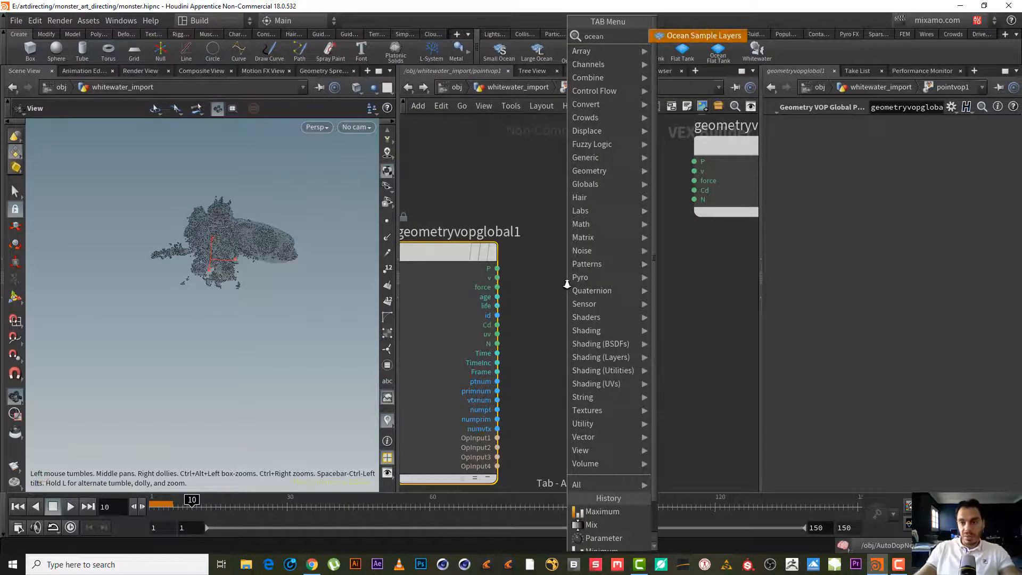
key("Escape")
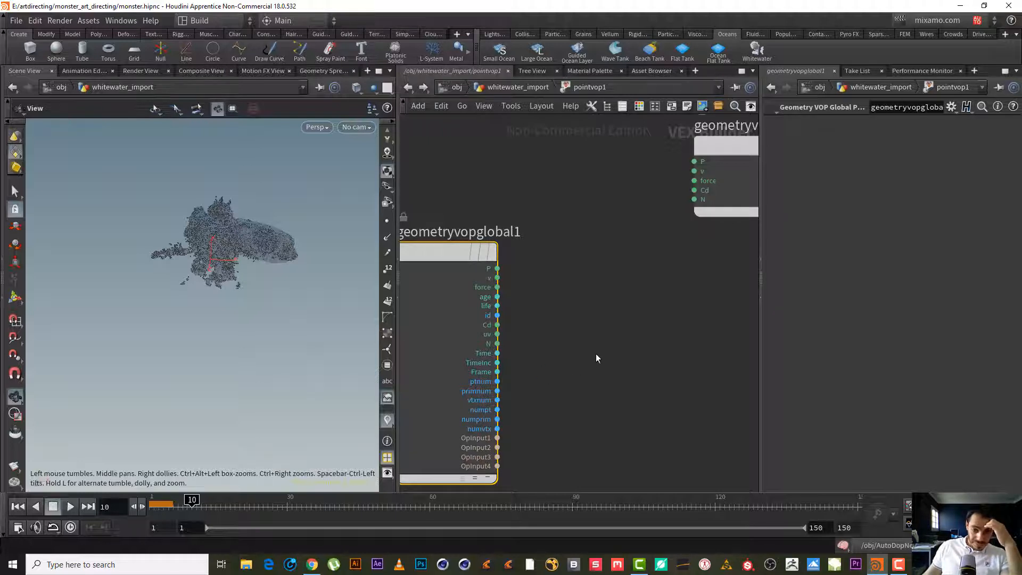
- Place an Ocean Sample Layers node beside the geometry globals and wire the global P output into its samplepos input
left_click(625, 337)
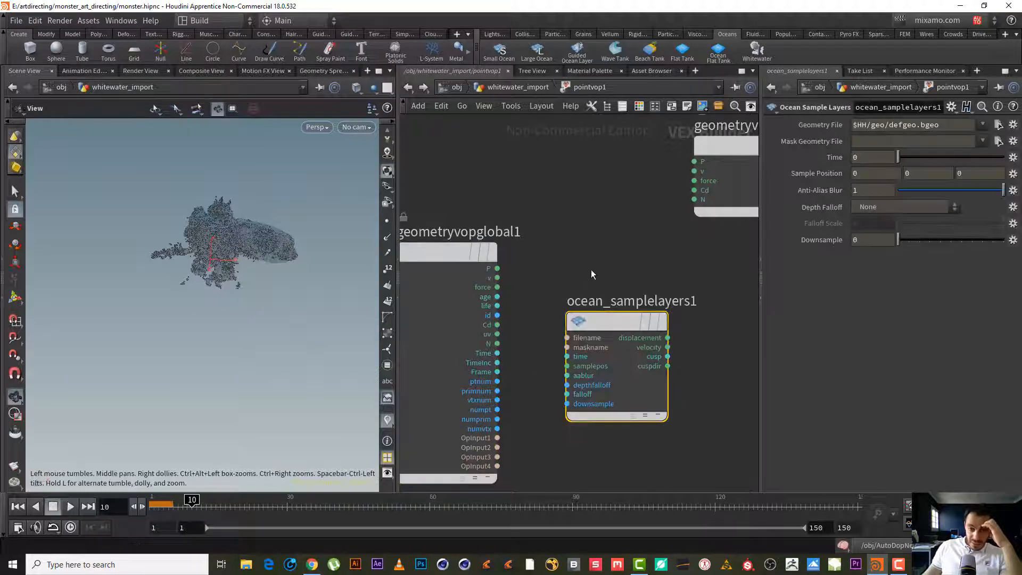
middle_click_drag(590, 275, 544, 261)
left_click_drag(549, 301, 600, 302)
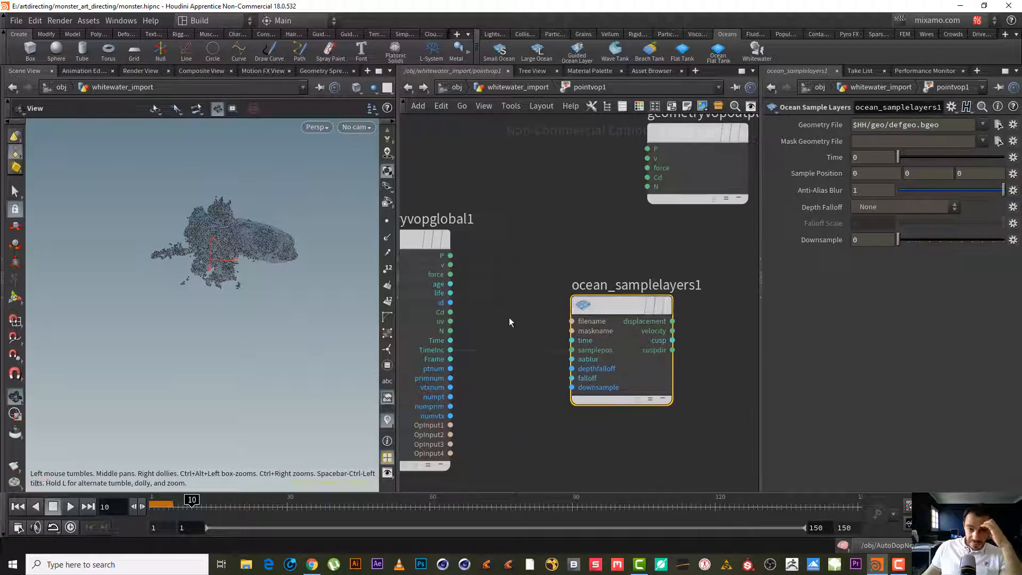
left_click(450, 255)
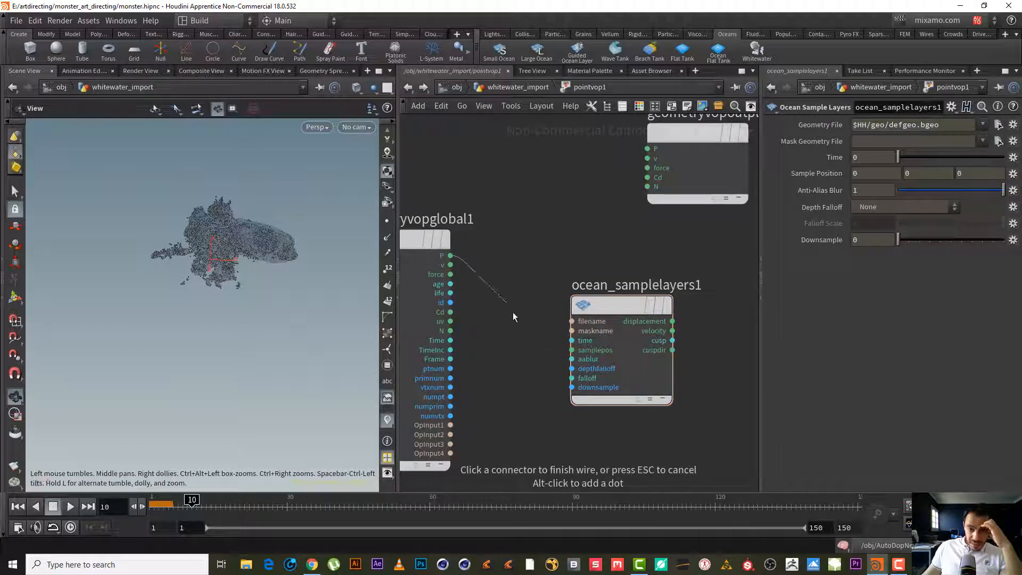
left_click(572, 351)
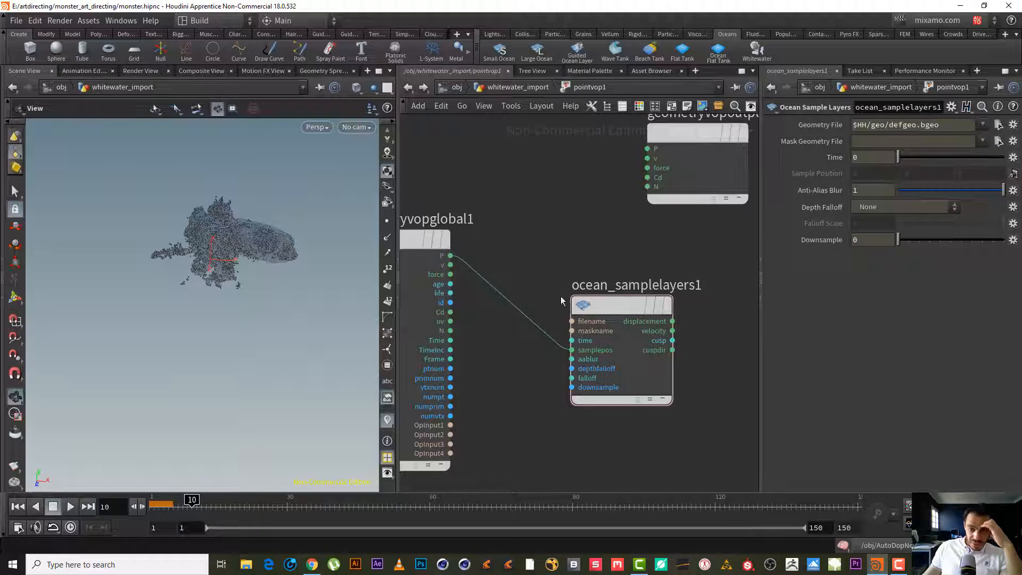
- Move the geometry output node farther away and place an Add node between it and the Ocean Sample Layers node
middle_click_drag(510, 409, 468, 395)
middle_click_drag(682, 257, 606, 303)
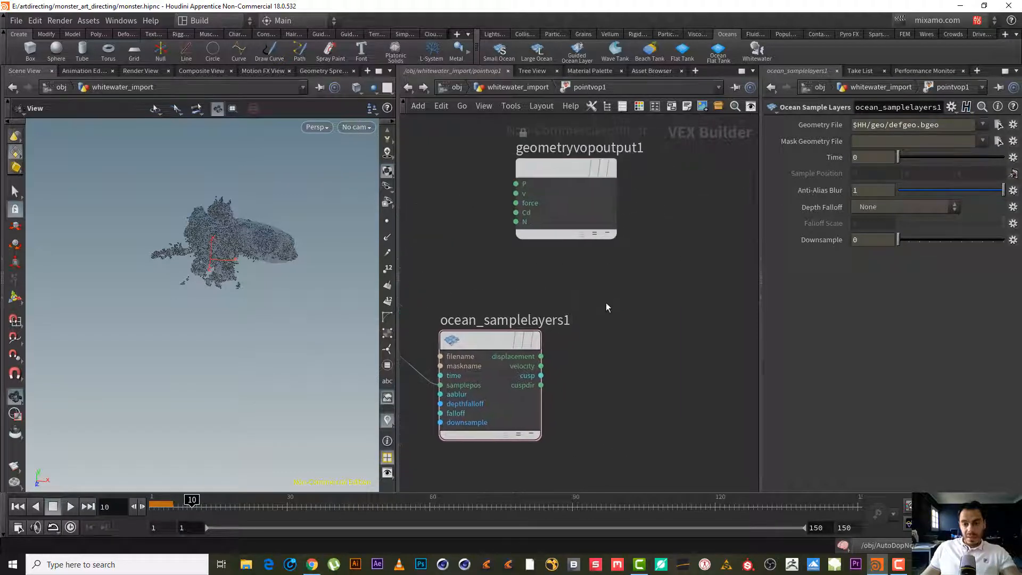
scroll(606, 302, "down", 2)
left_click_drag(559, 196, 681, 198)
middle_click_drag(563, 251, 645, 256)
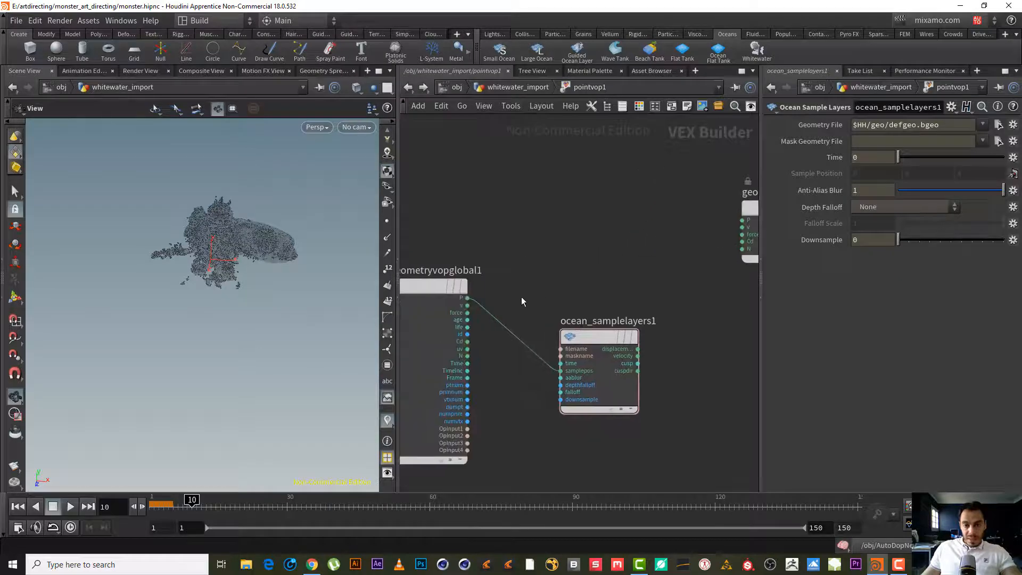
key("Tab")
type("add")
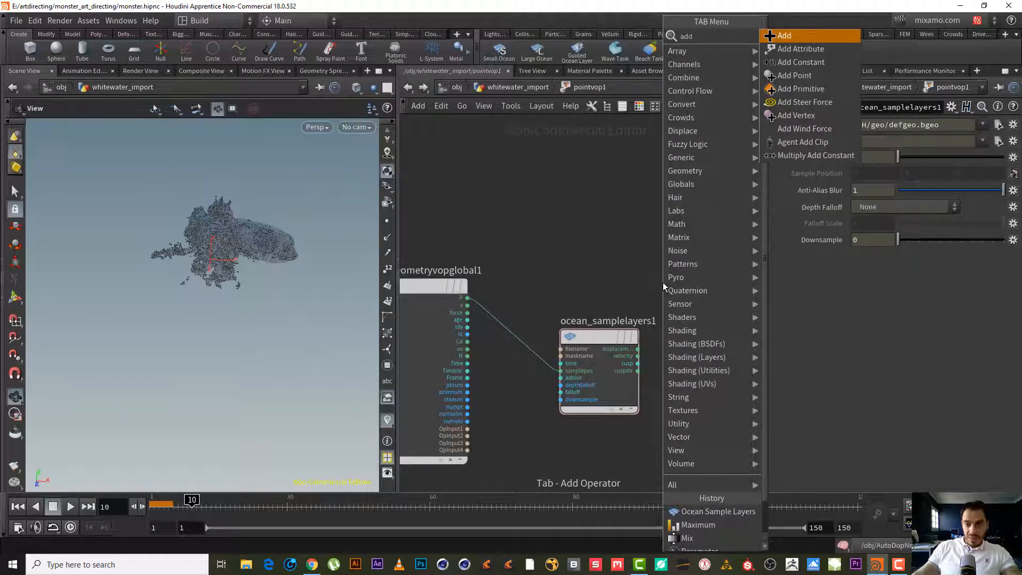
key("Return")
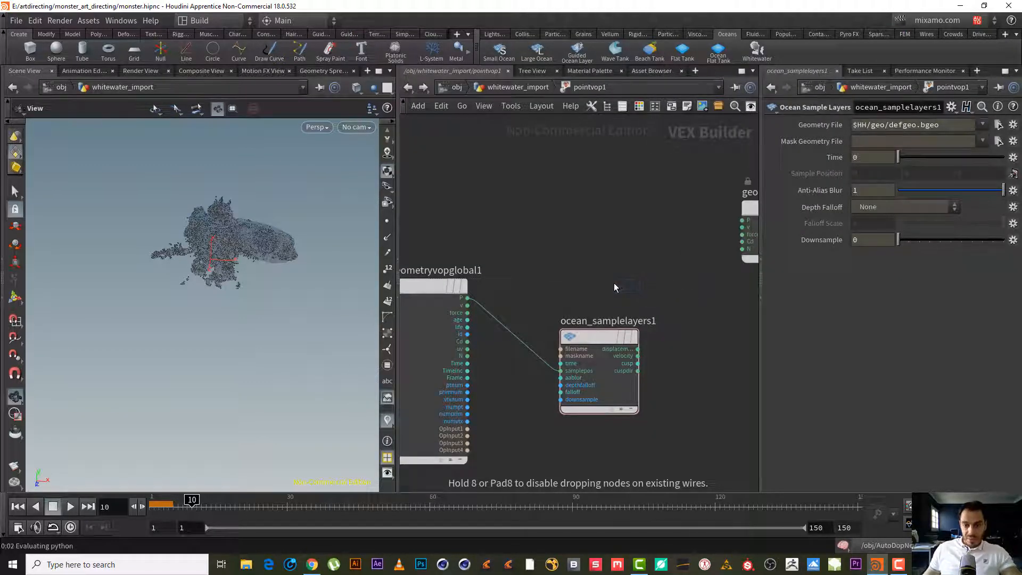
left_click(619, 280)
left_click_drag(619, 280, 708, 277)
- Wire the global P and the Ocean Sample Layers displacement into the Add node's first and second inputs
left_click(468, 298)
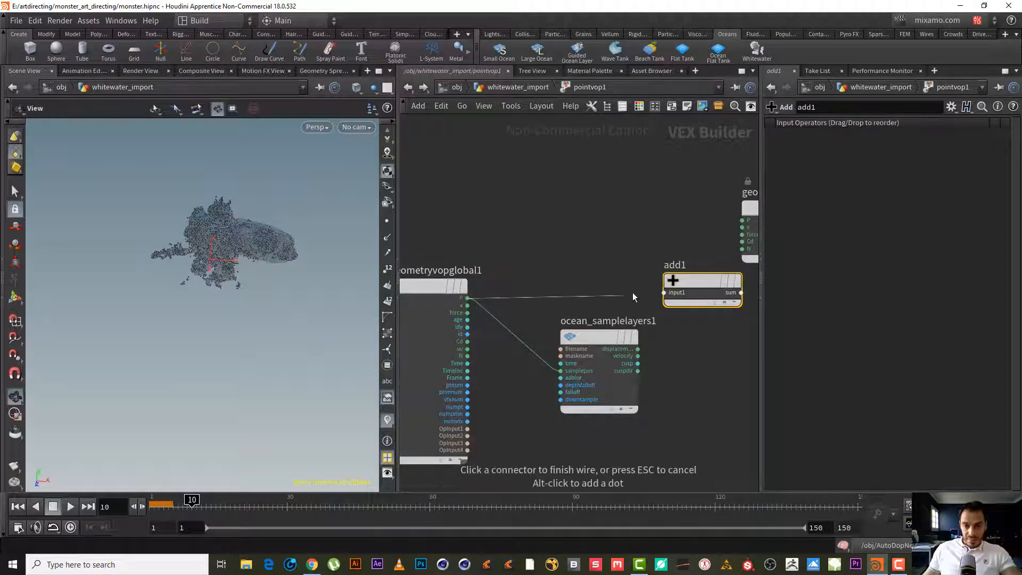
left_click(663, 292)
left_click(638, 349)
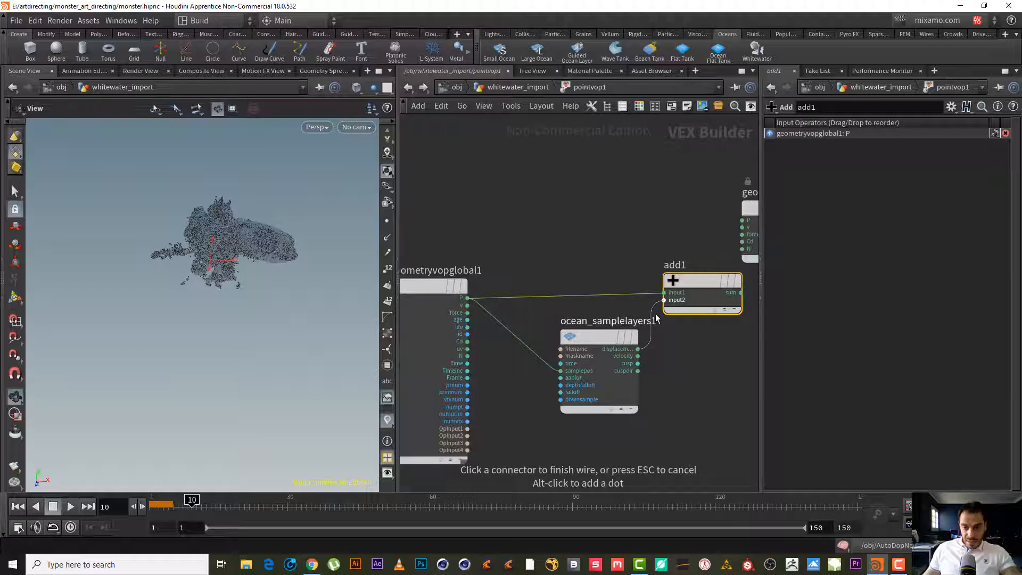
left_click(665, 303)
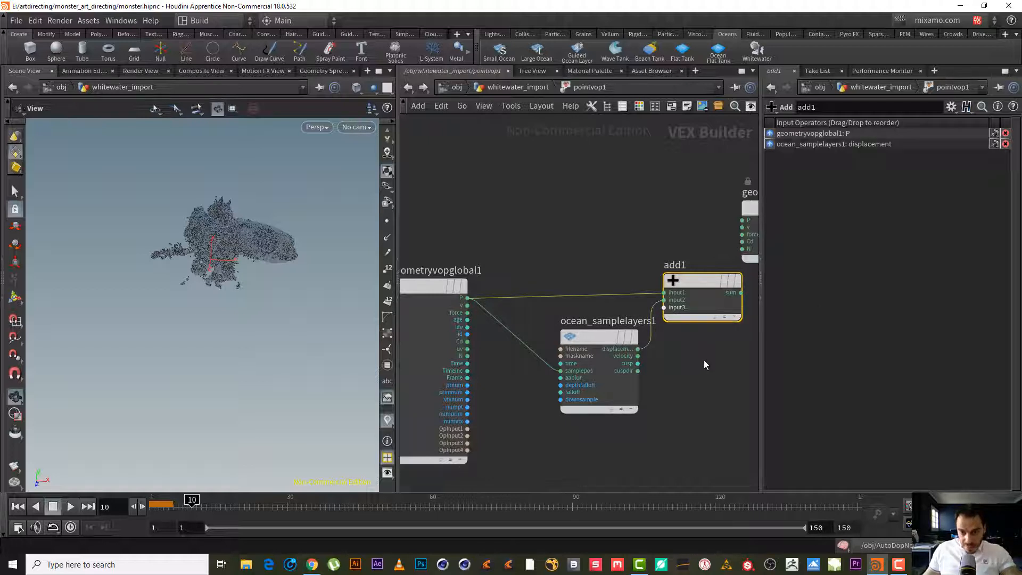
- Connect the Add node's sum to P on the geometry output node and shift the output node clear of it
middle_click_drag(704, 360, 578, 383)
left_click(632, 322)
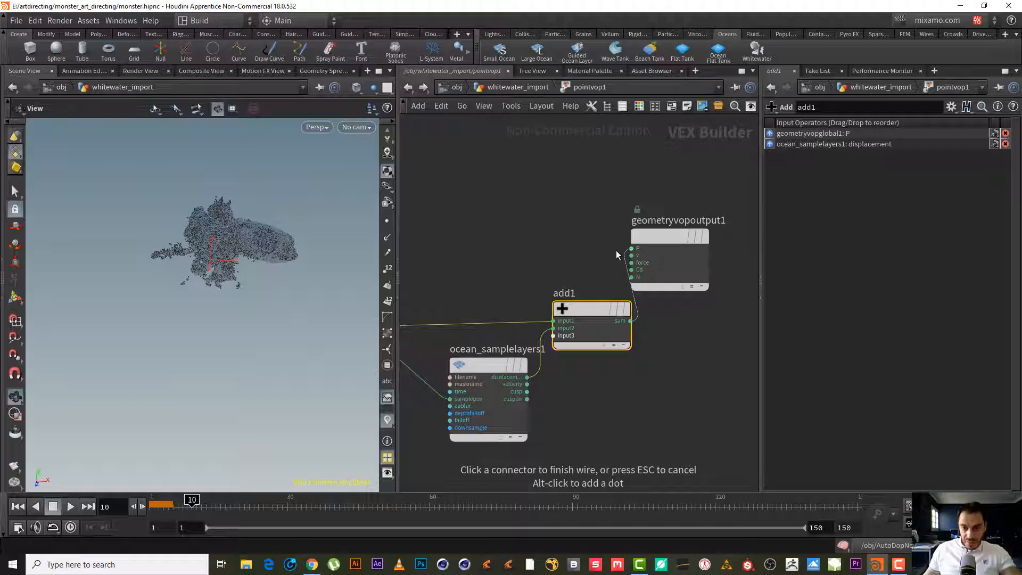
left_click(653, 232)
left_click_drag(652, 232, 715, 252)
- Promote the filename and maskname inputs of the Ocean Sample Layers node to parameters
middle_click_drag(574, 234, 723, 180)
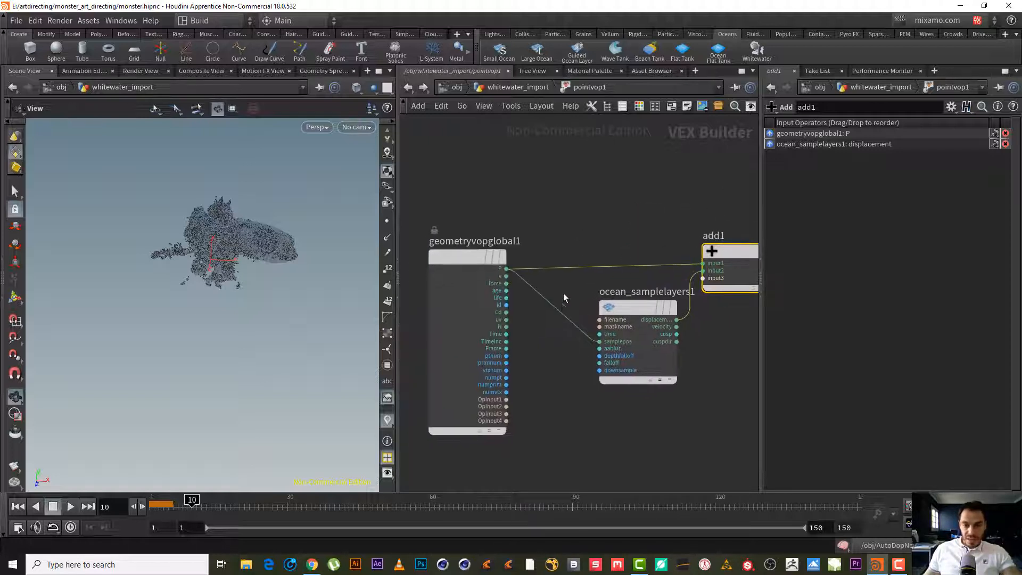
scroll(607, 314, "up", 5)
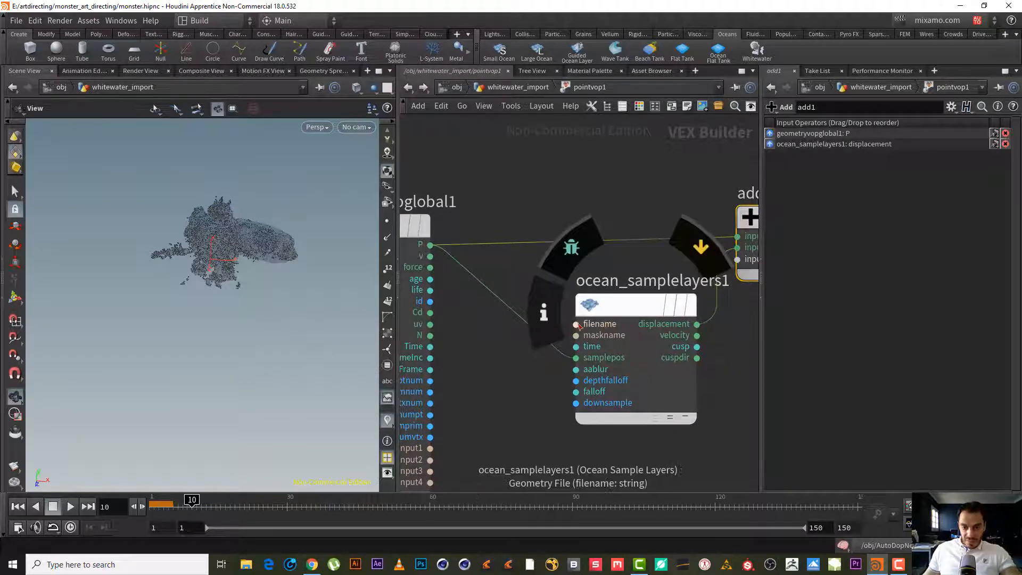
right_click(578, 324)
left_click(593, 332)
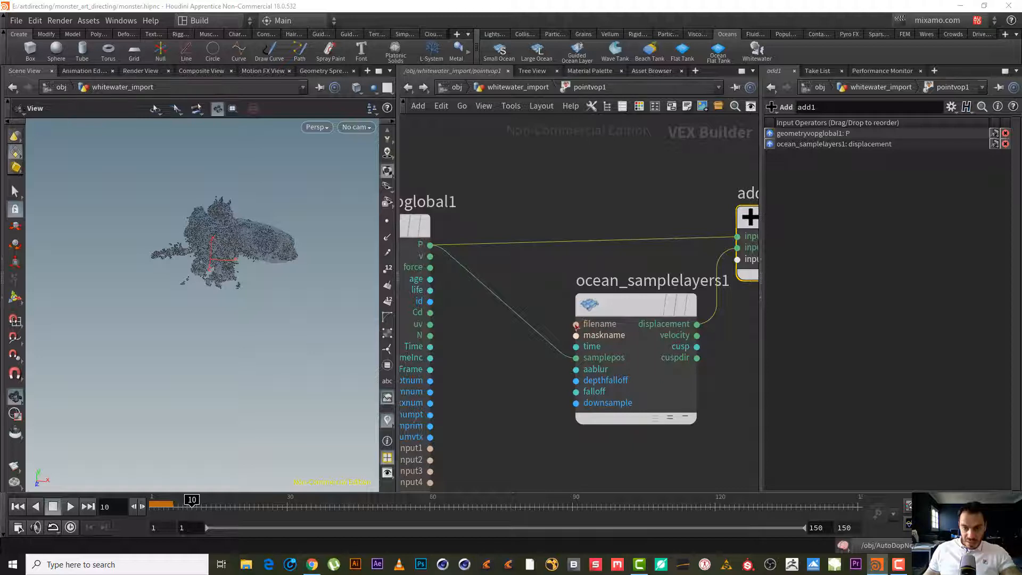
right_click(577, 324)
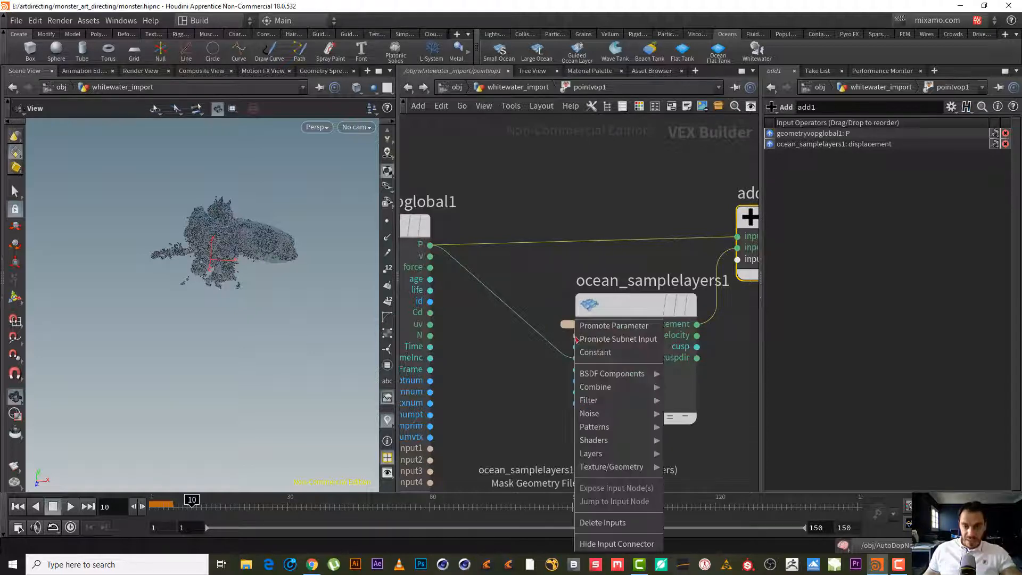
left_click(592, 328)
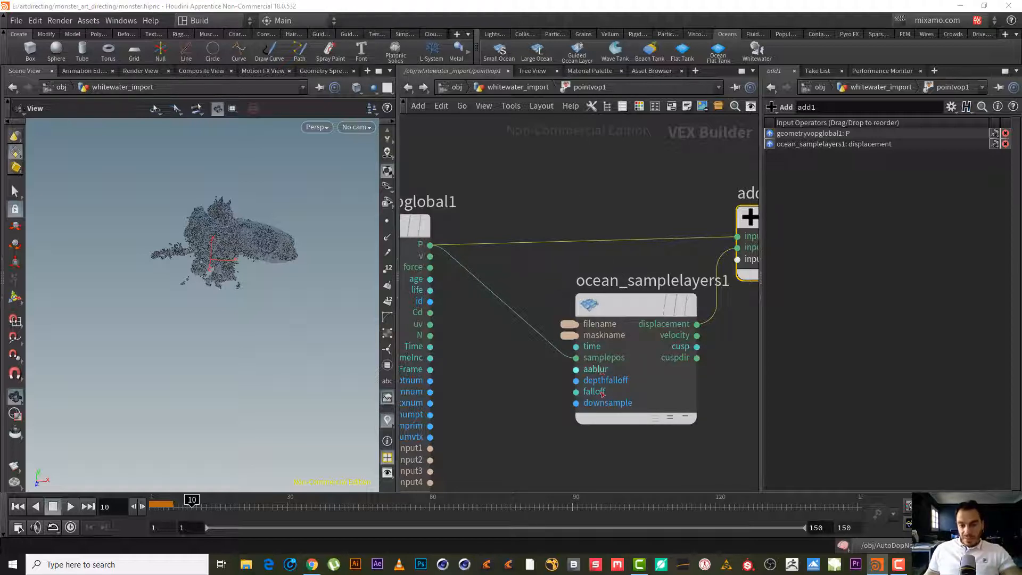
- Leave the Point VOP, go up to the object level and switch to the mat network
middle_click_drag(612, 184, 567, 196)
left_click(518, 87)
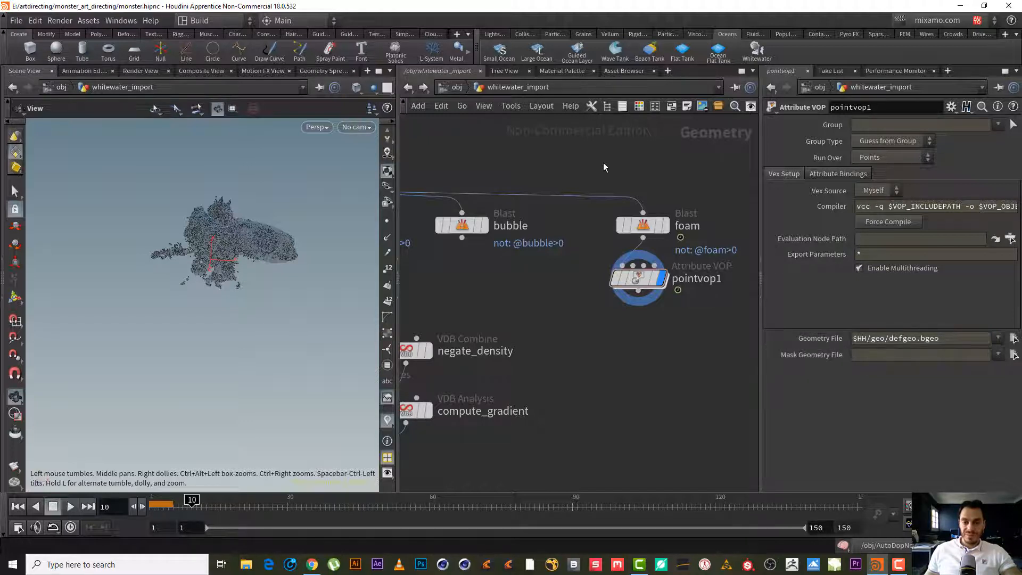
middle_click_drag(579, 158, 552, 156)
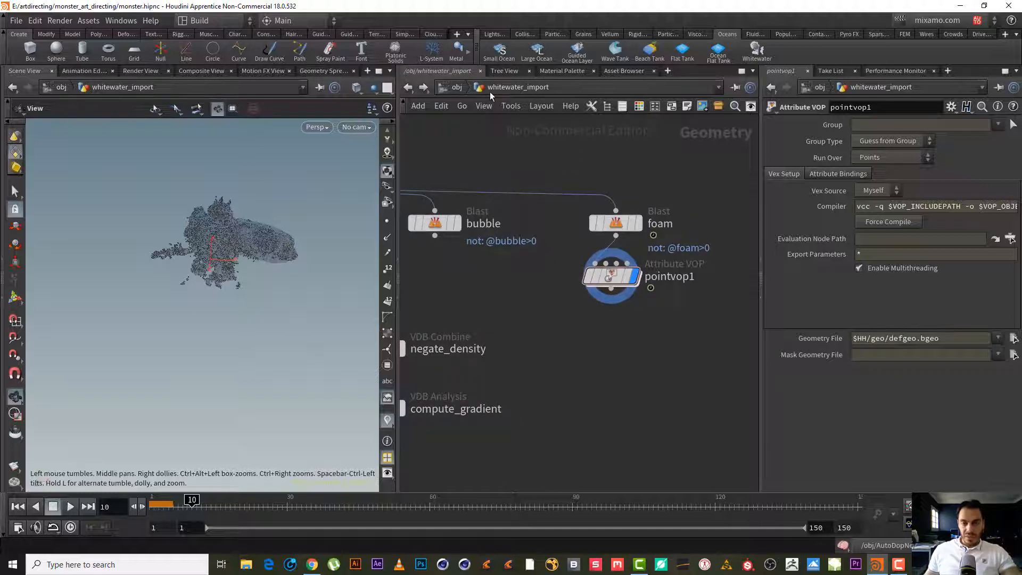
left_click(456, 88)
scroll(620, 300, "down", 5)
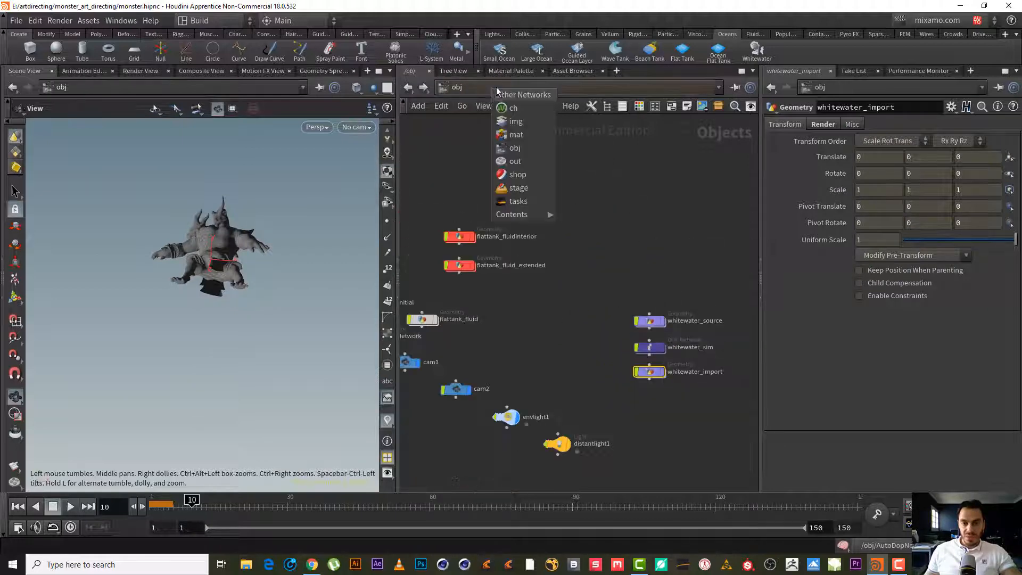
left_click(493, 88)
left_click(537, 135)
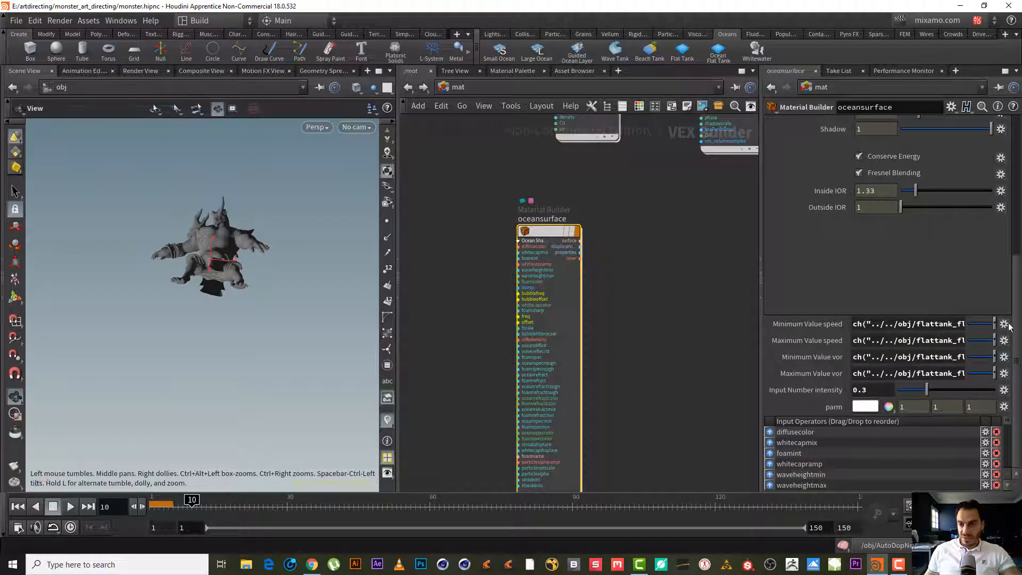
- Open the oceansurface material's parameters in a separate window and show its displacement settings
scroll(1011, 327, "up", 10)
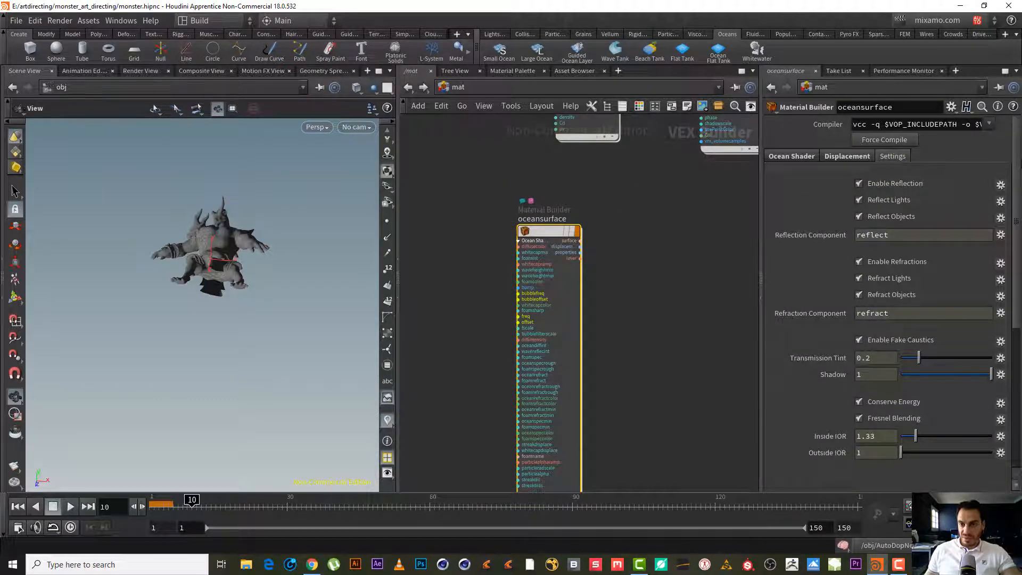
scroll(1018, 351, "down", 5)
mouse_move(540, 233)
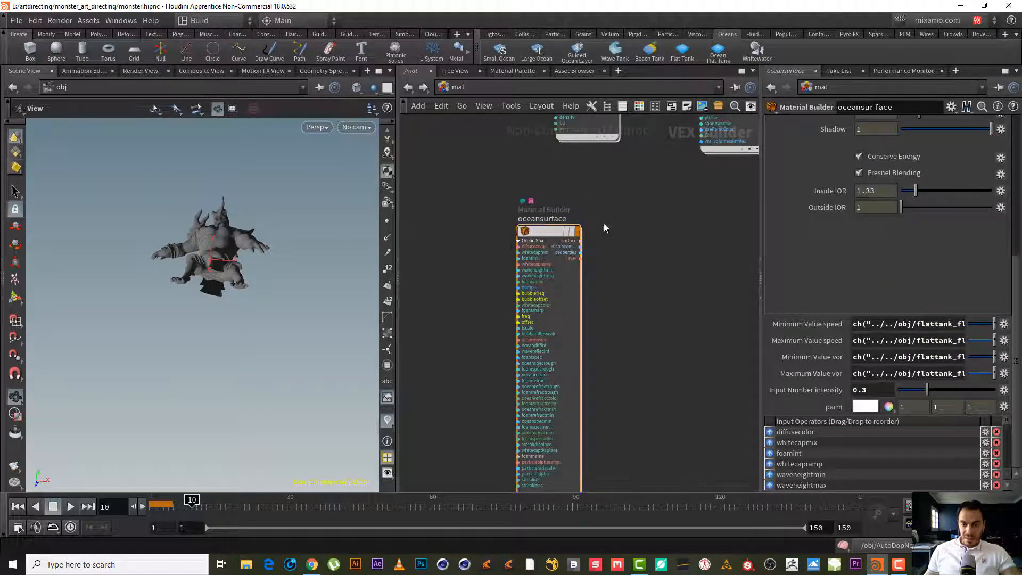
left_click(536, 233)
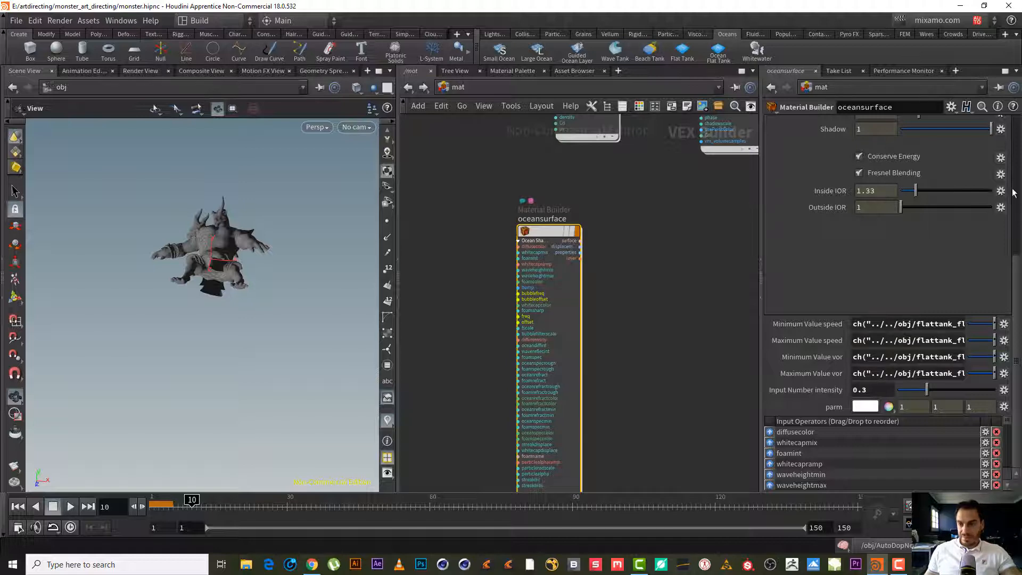
scroll(1018, 276, "up", 5)
right_click(548, 232)
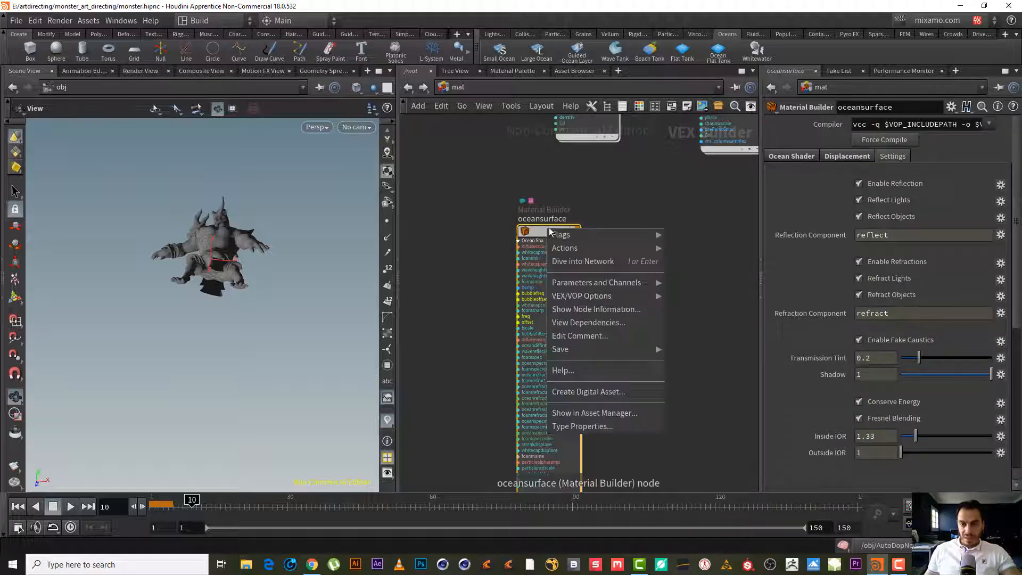
mouse_move(638, 282)
left_click(682, 286)
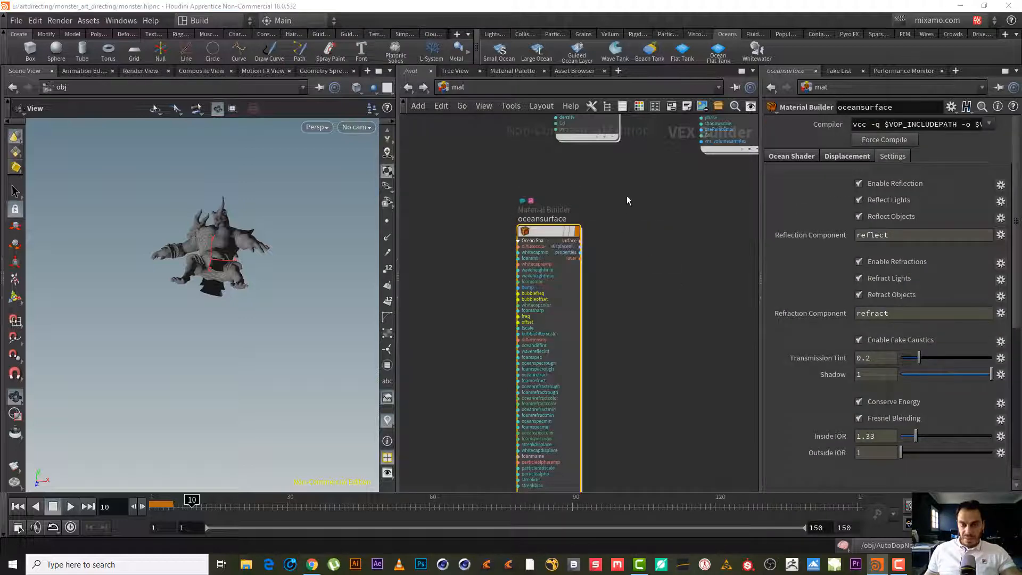
left_click(564, 137)
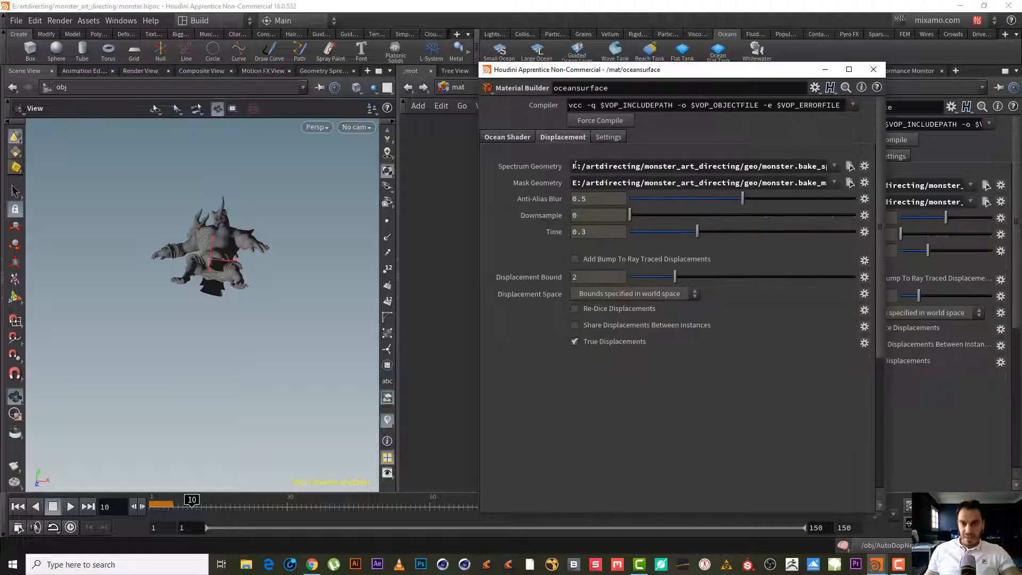
- Return to the whitewater_import network, moving the oceansurface parameter window clear of the network and the Point VOP's parameters
left_click(412, 89)
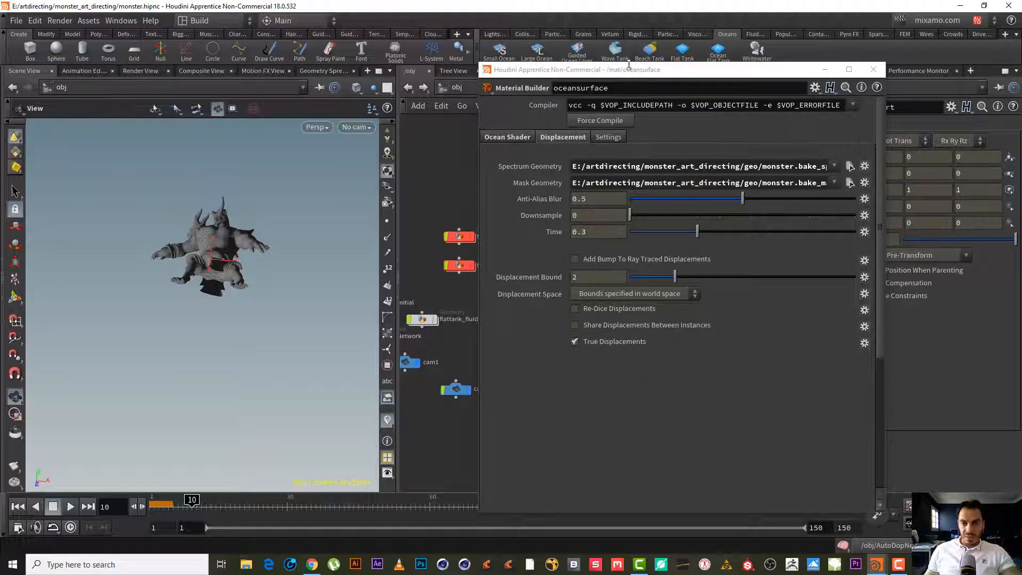
left_click_drag(636, 75, 172, 67)
scroll(612, 224, "down", 3)
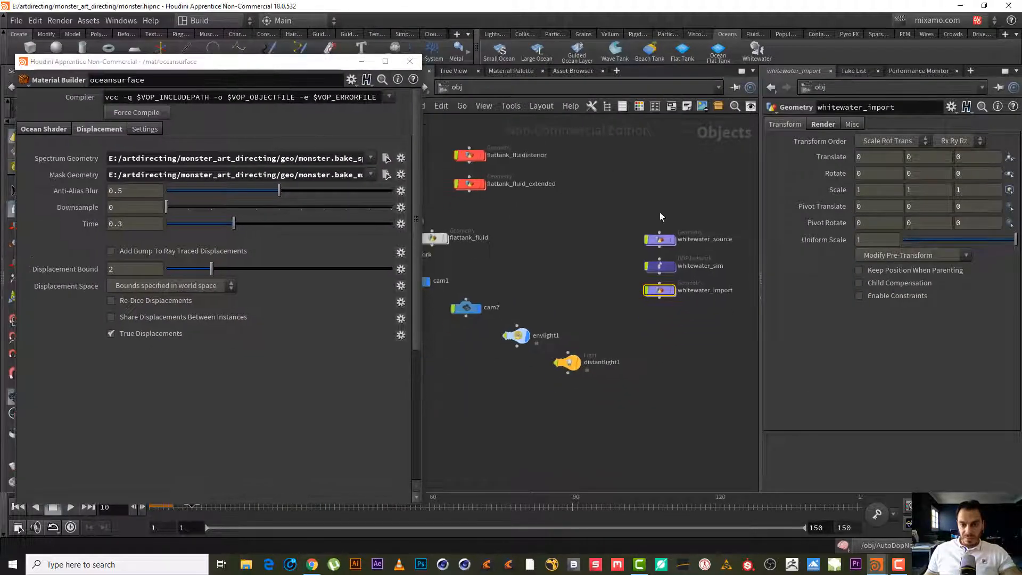
double_click(657, 290)
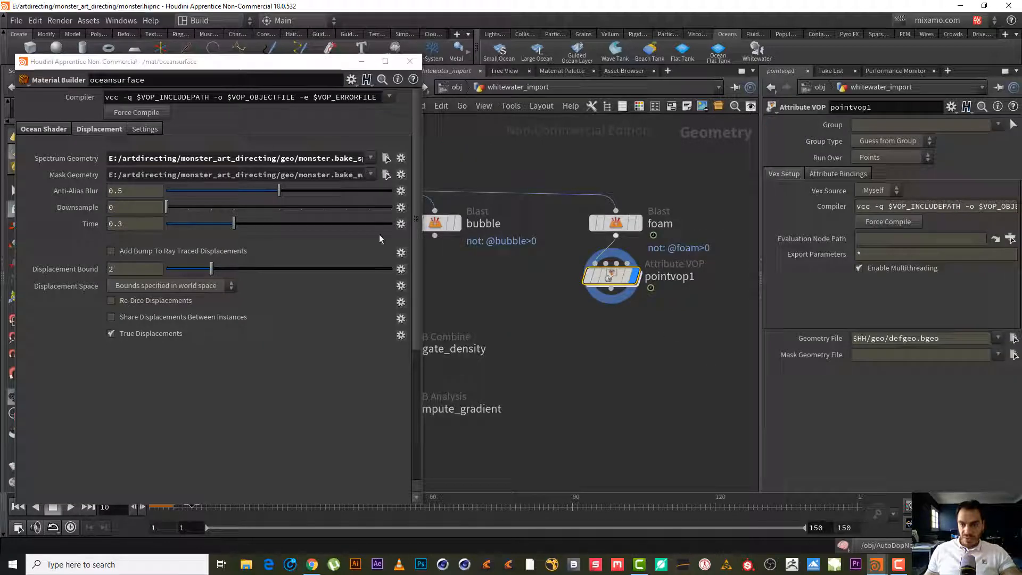
- Link pointvop1's Geometry File and Mask Geometry File to the oceansurface Spectrum Geometry and Mask Geometry with relative channel references
left_click(82, 158)
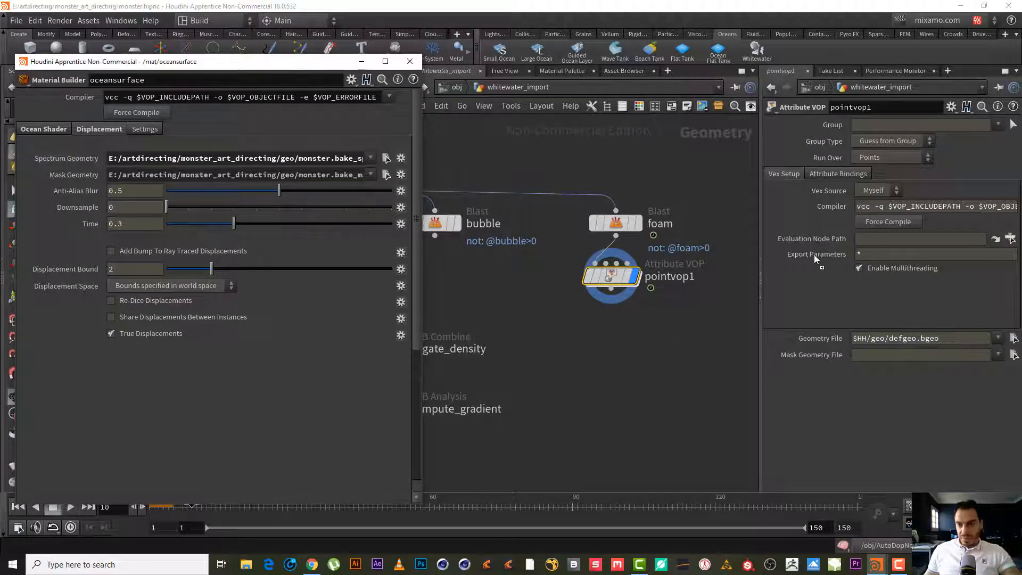
left_click_drag(819, 340, 820, 340)
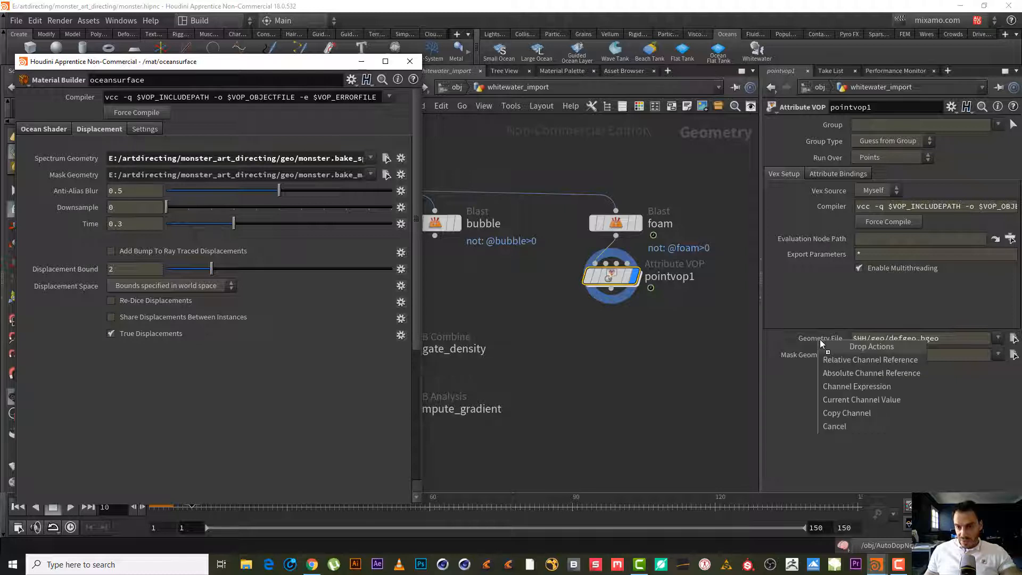
left_click(845, 359)
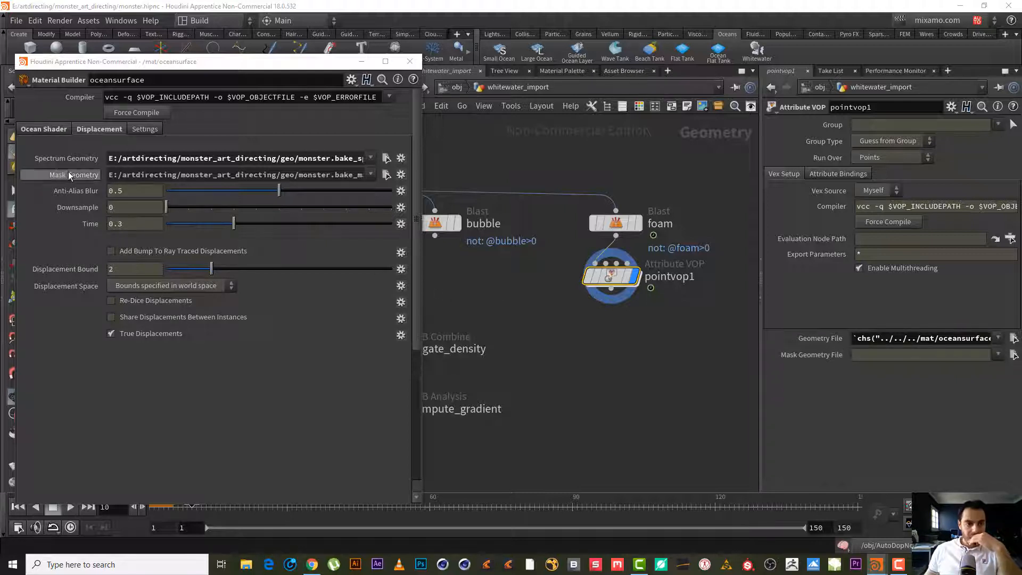
left_click_drag(820, 355, 820, 355)
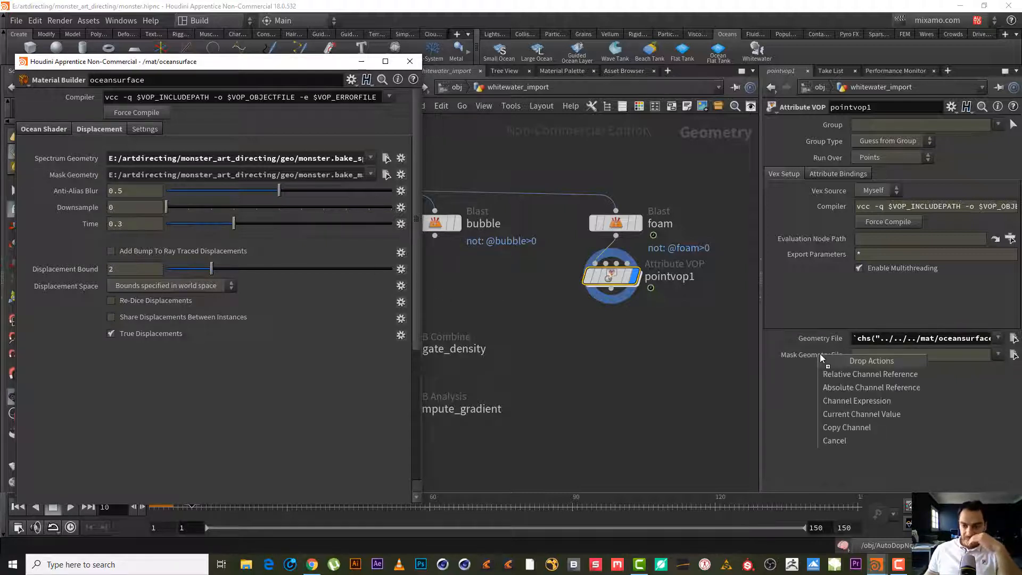
left_click(863, 377)
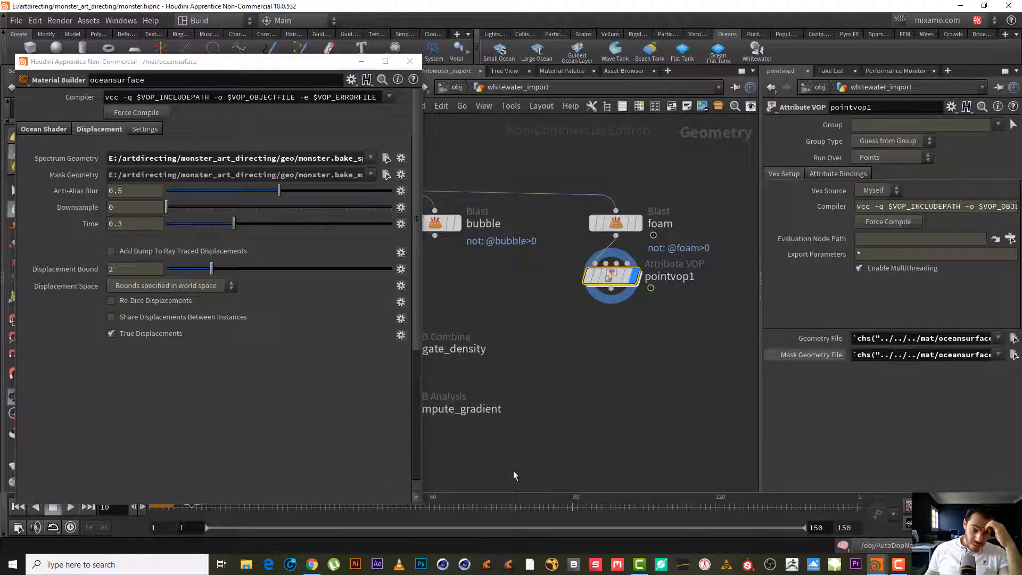
- Close the oceansurface parameter window and bring pointvop1's foam particles into close view
left_click(410, 62)
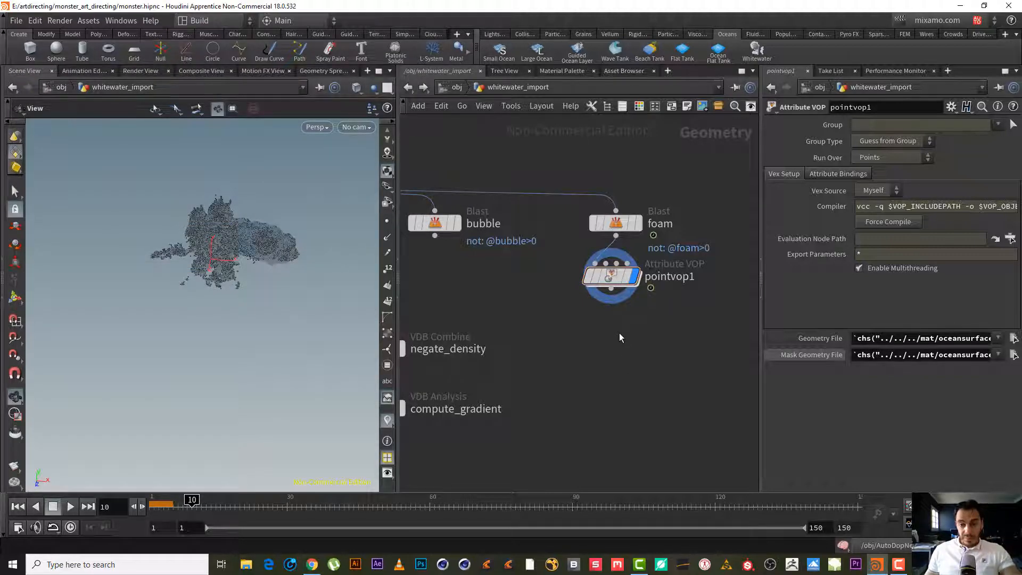
scroll(618, 334, "up", 3)
scroll(344, 239, "up", 2)
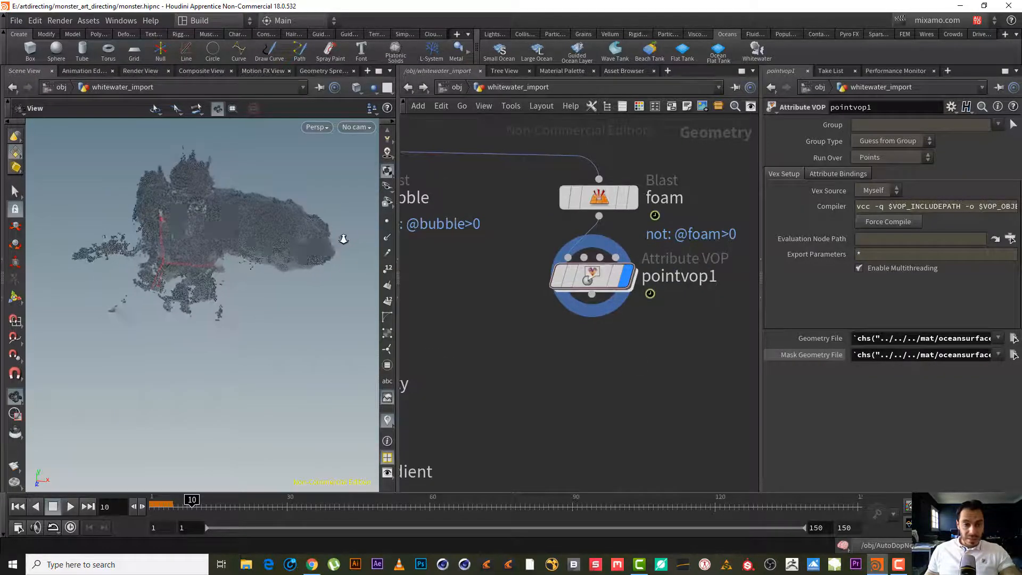
scroll(354, 235, "up", 5)
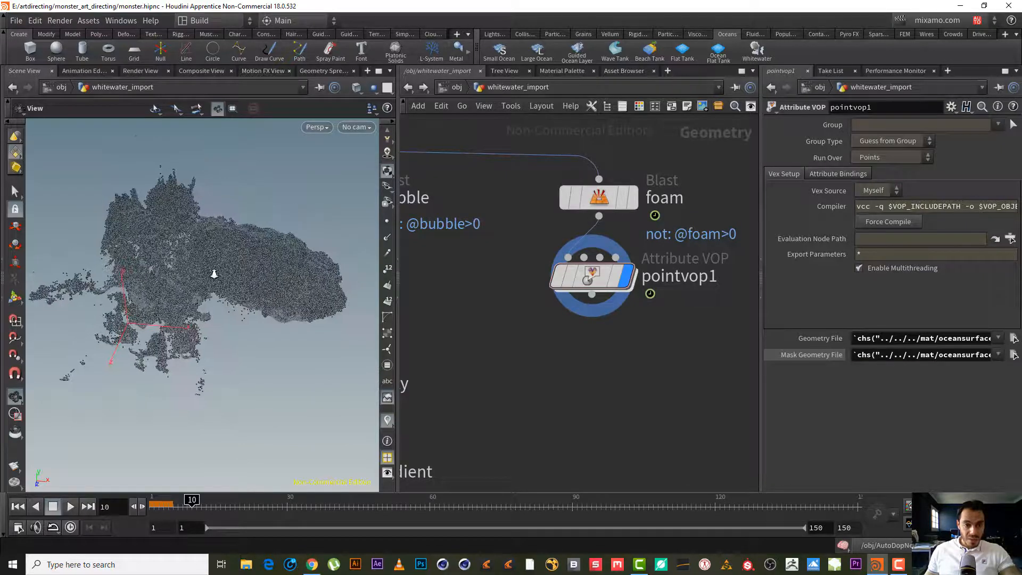
scroll(255, 267, "up", 5)
mouse_move(565, 261)
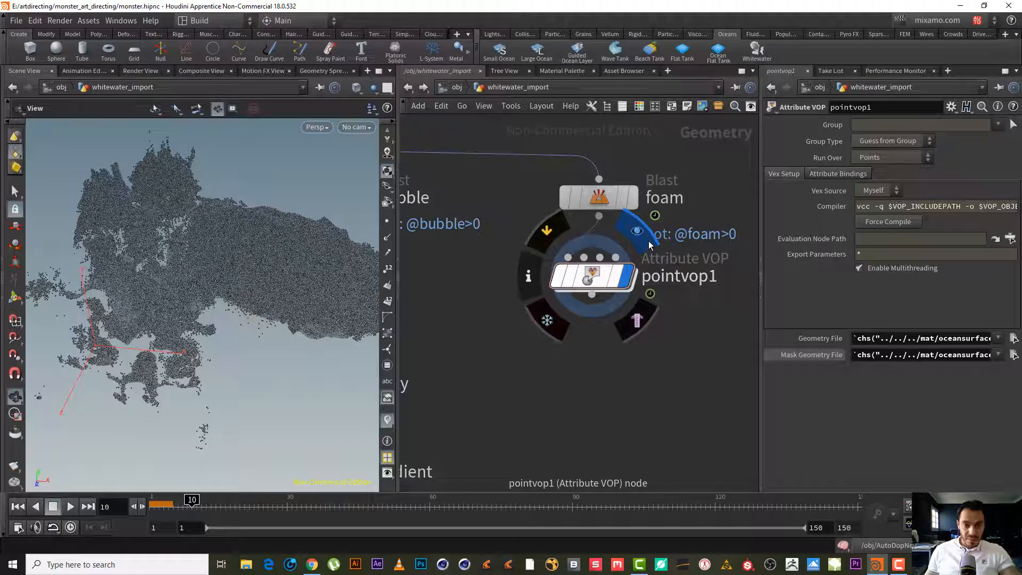
- Compare the foam points before and after displacement by alternating the display between the foam blast and pointvop1
mouse_move(600, 198)
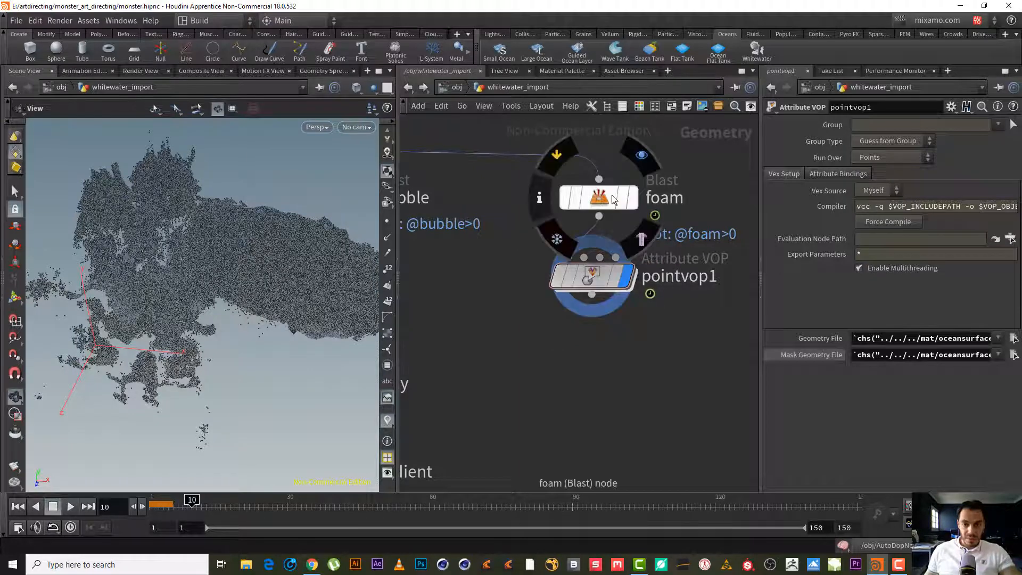
left_click(642, 155)
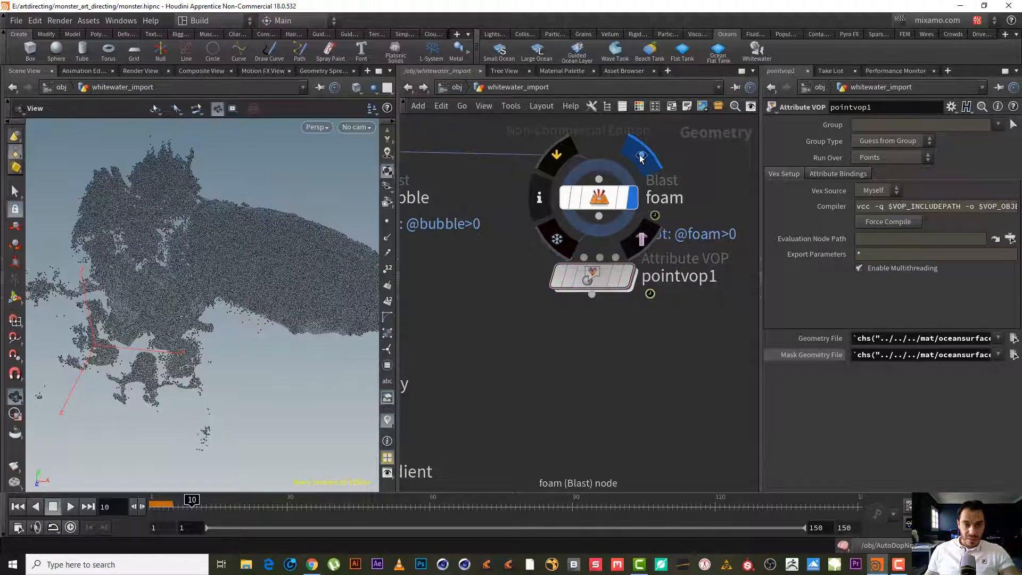
left_click(632, 276)
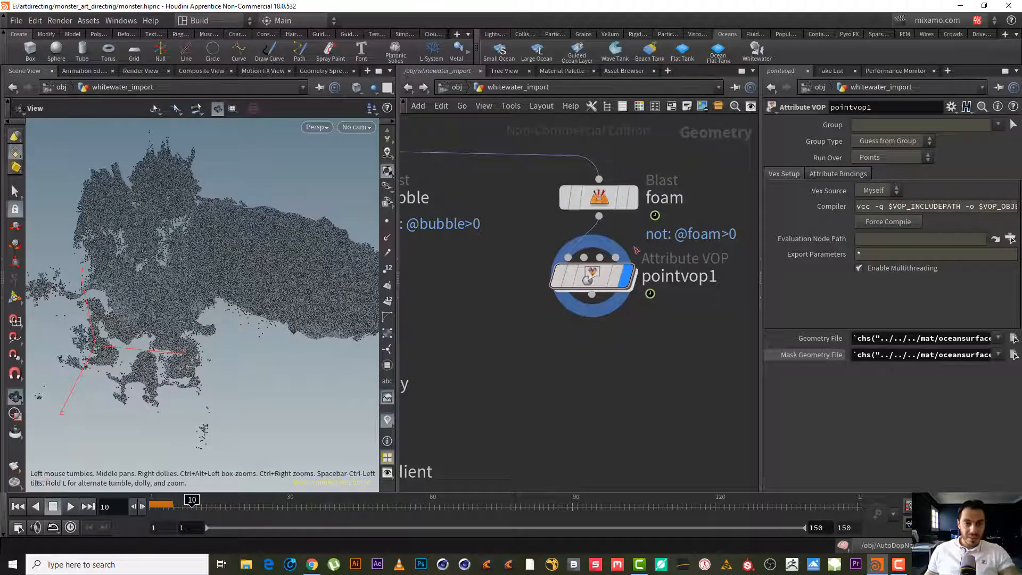
left_click(631, 198)
left_click(634, 282)
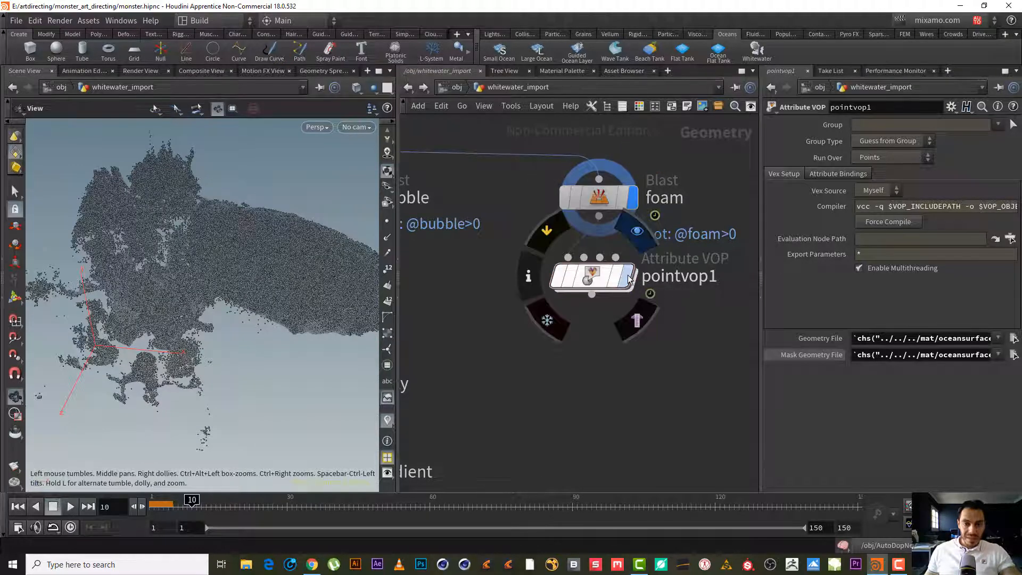
left_click_drag(240, 236, 274, 216)
left_click(633, 199)
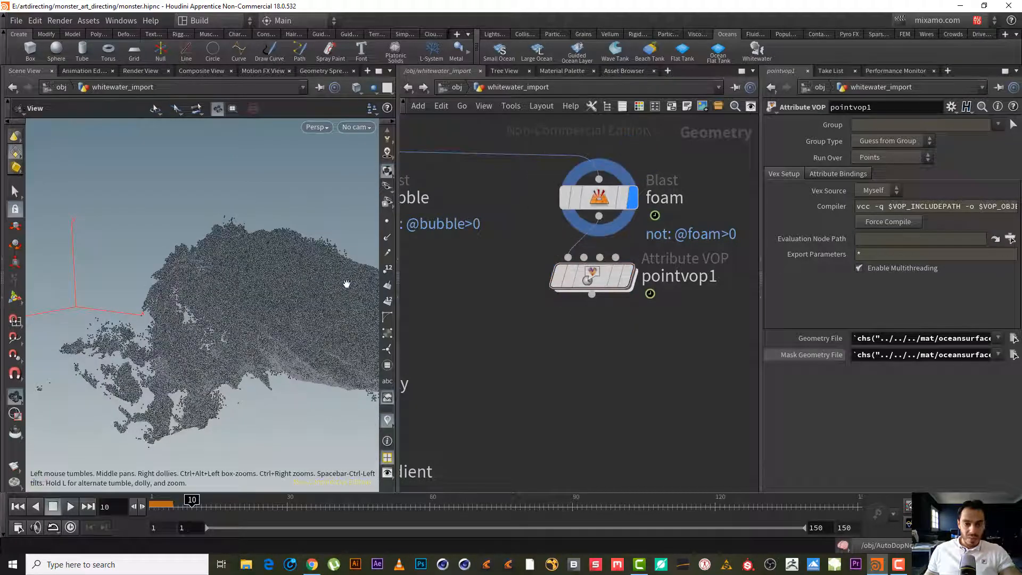
left_click(628, 277)
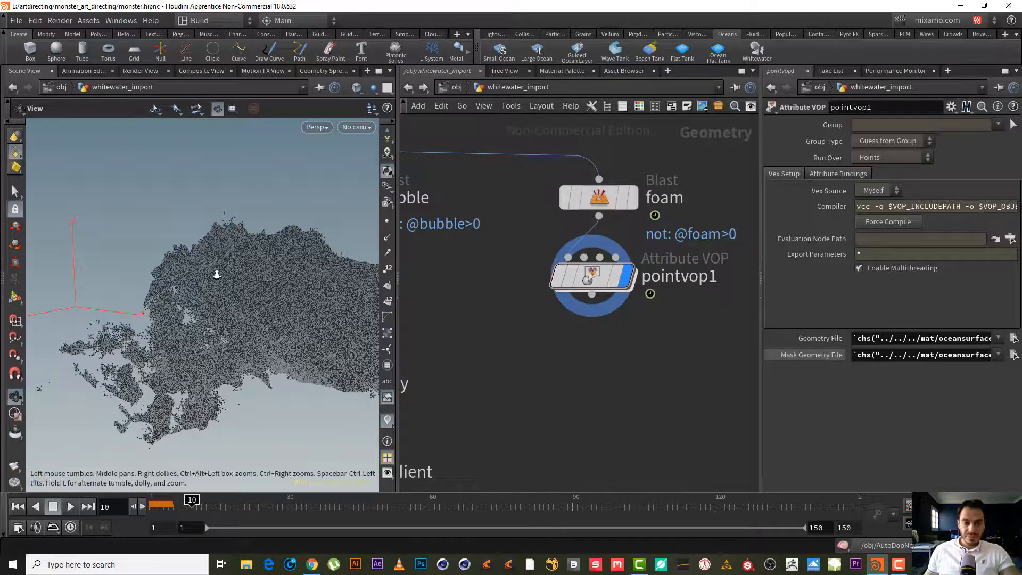
- Examine pointvop1's displaced foam particles from several distances and angles
scroll(217, 273, "down", 5)
left_click_drag(205, 302, 168, 330)
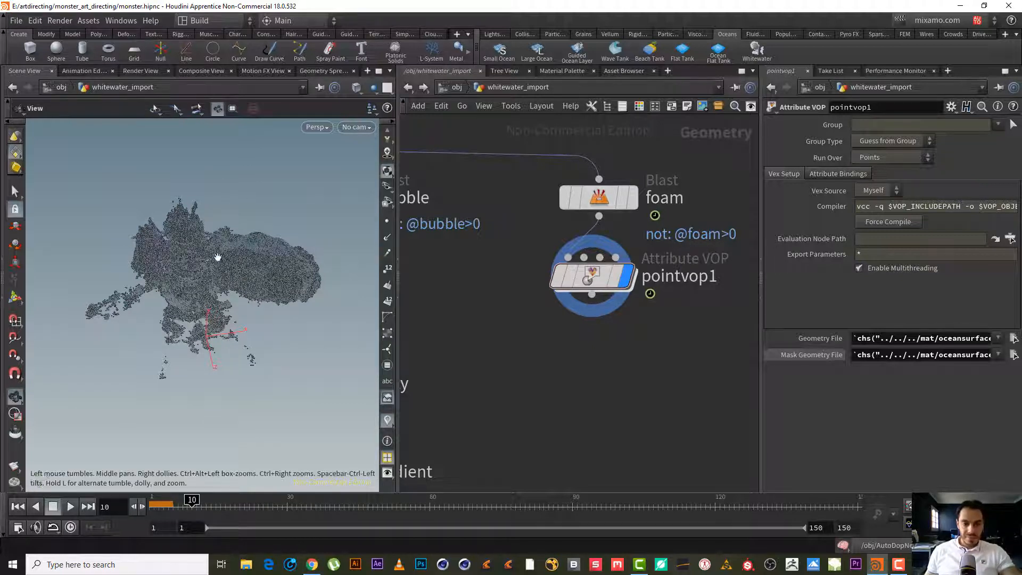
scroll(586, 329, "down", 3)
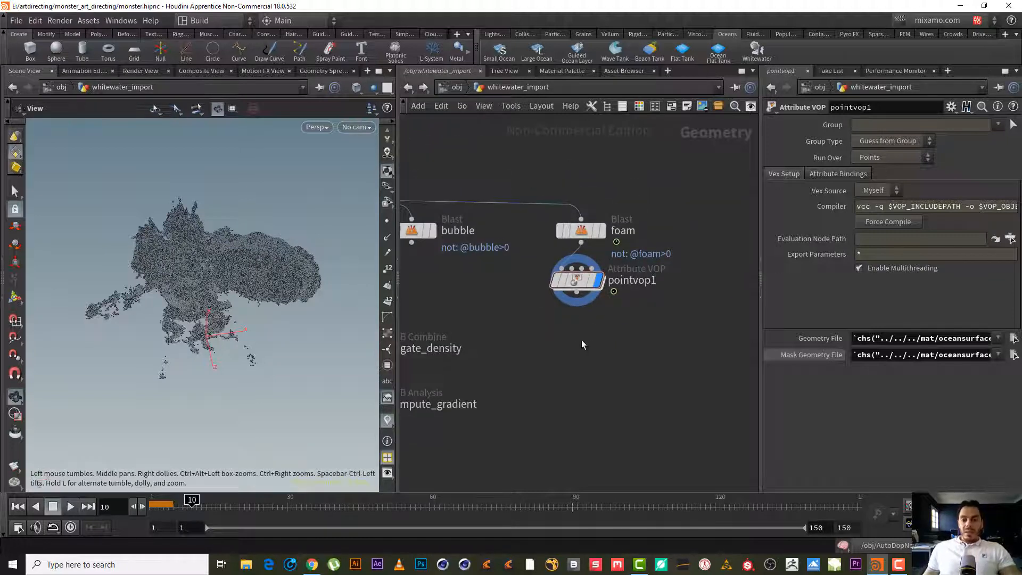
middle_click_drag(581, 344, 644, 297)
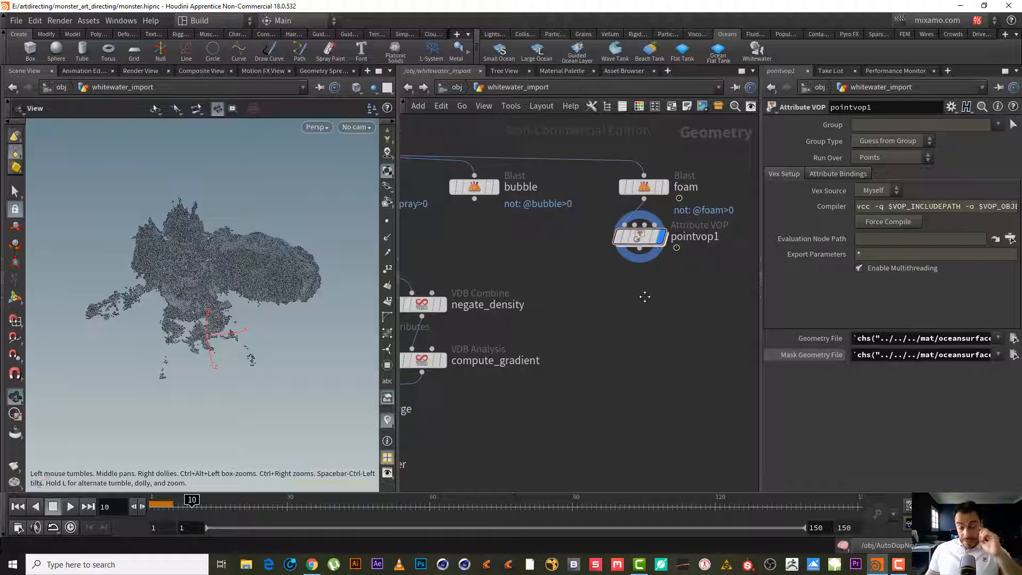
middle_click_drag(648, 279, 617, 281)
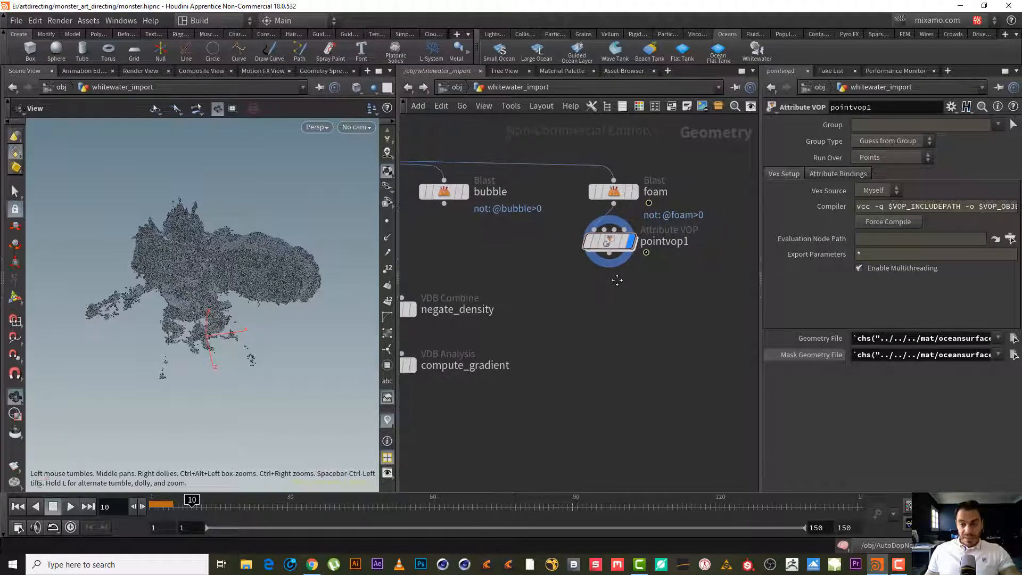
left_click(611, 261)
key("Escape")
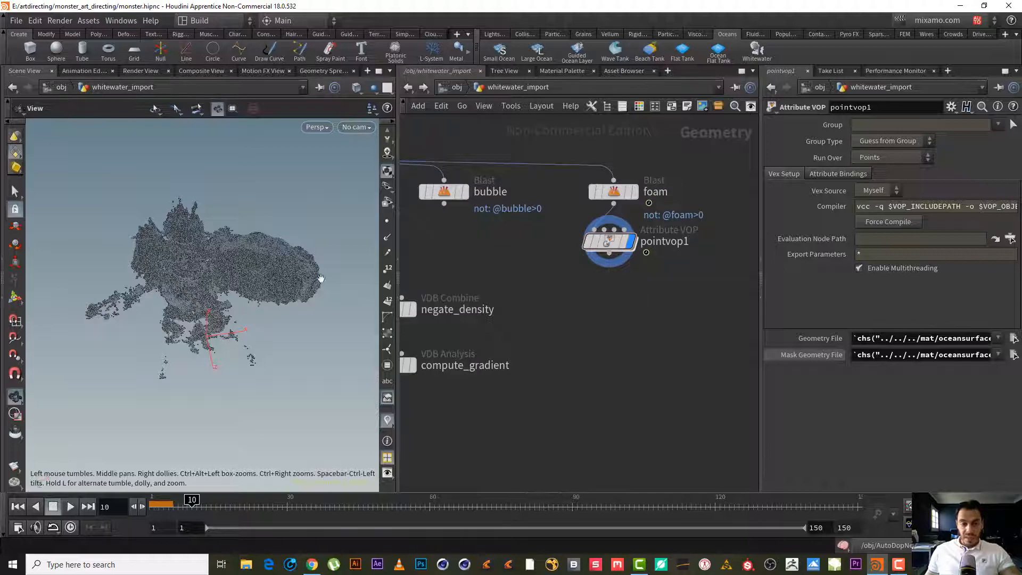
right_click_drag(275, 263, 430, 254)
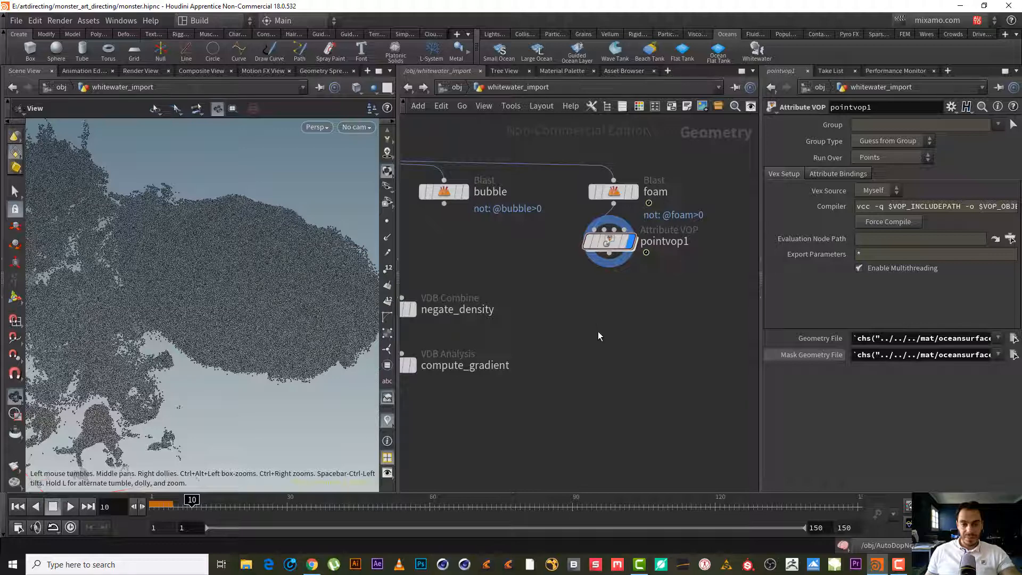
middle_click_drag(598, 335, 581, 277)
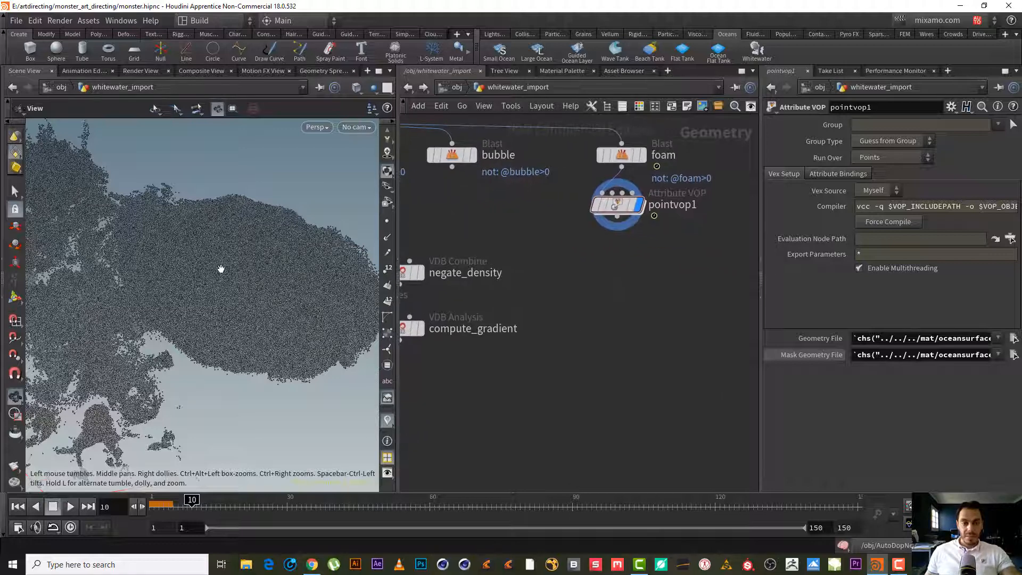
left_click_drag(233, 263, 155, 285)
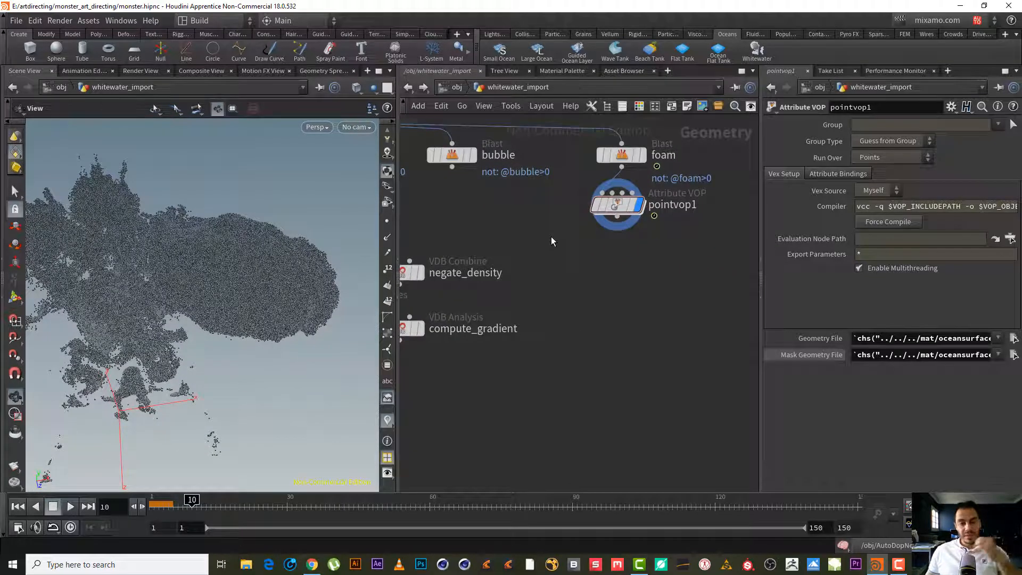
- Preview the rasterized density volume at the render null, and set both the display and render flags on pointvop1
middle_click_drag(557, 287, 659, 286)
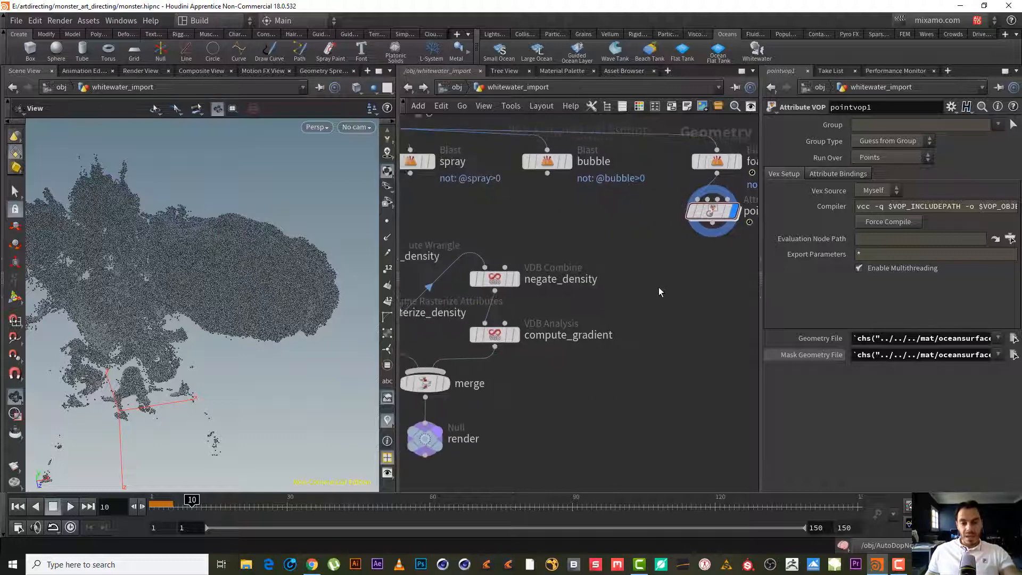
right_click_drag(659, 286, 633, 285)
left_click_drag(632, 436, 413, 239)
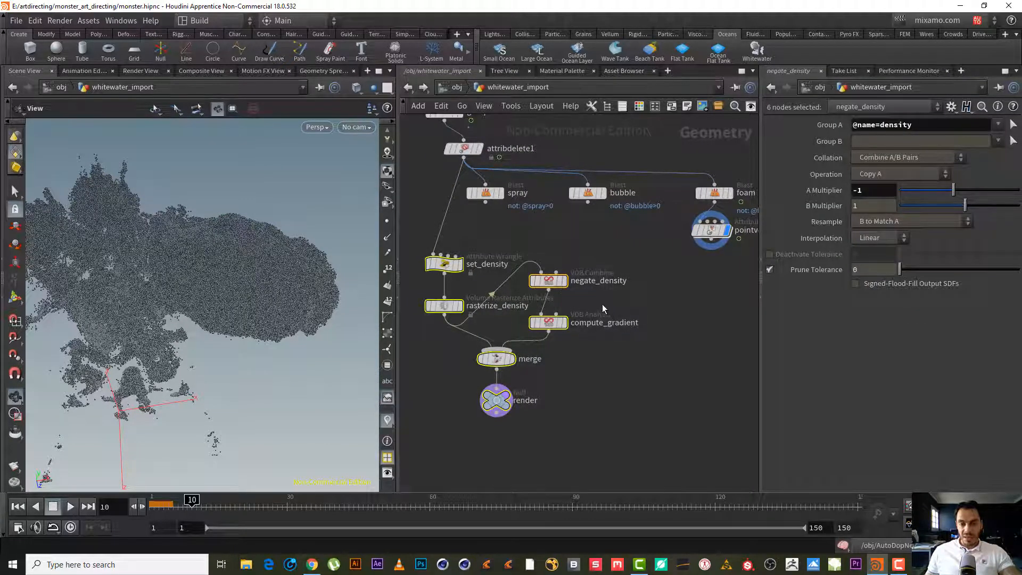
left_click(673, 286)
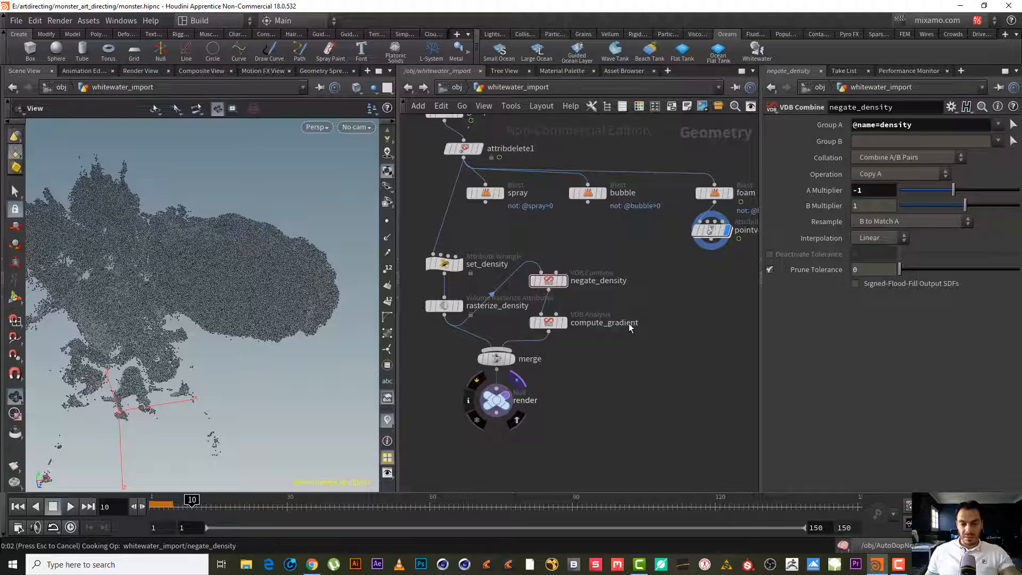
middle_click_drag(701, 310, 664, 290)
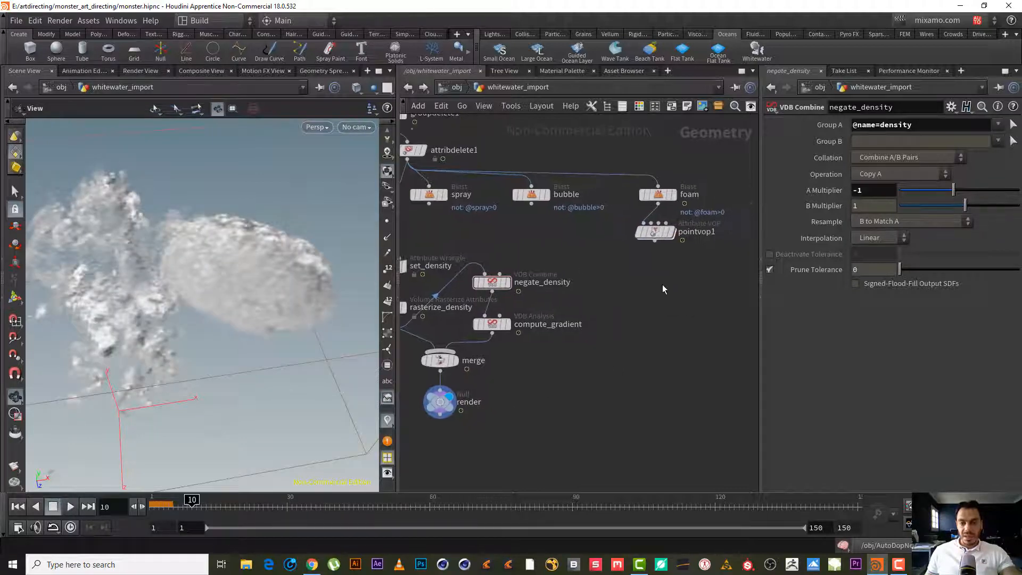
left_click(670, 239)
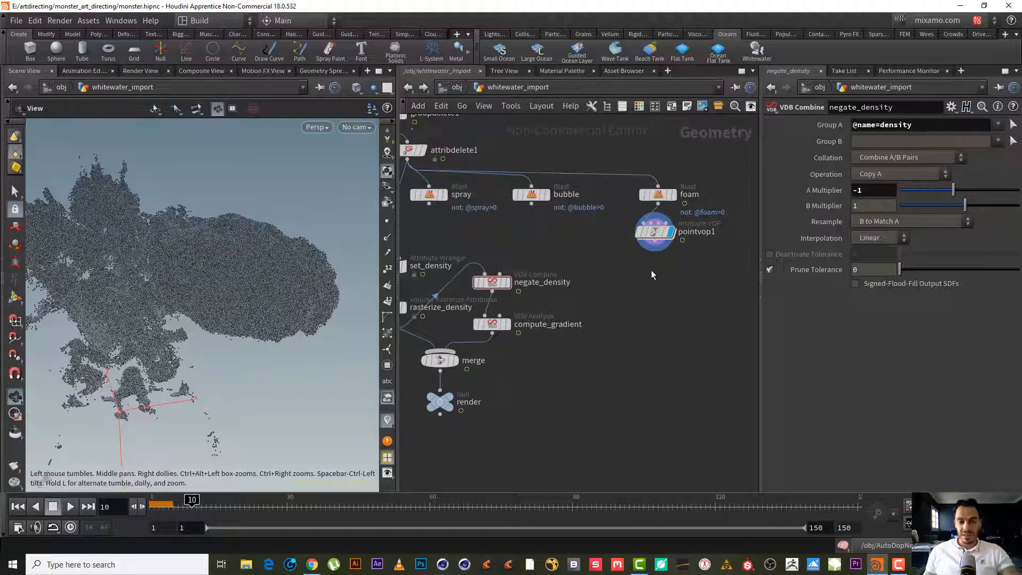
scroll(653, 274, "up", 3)
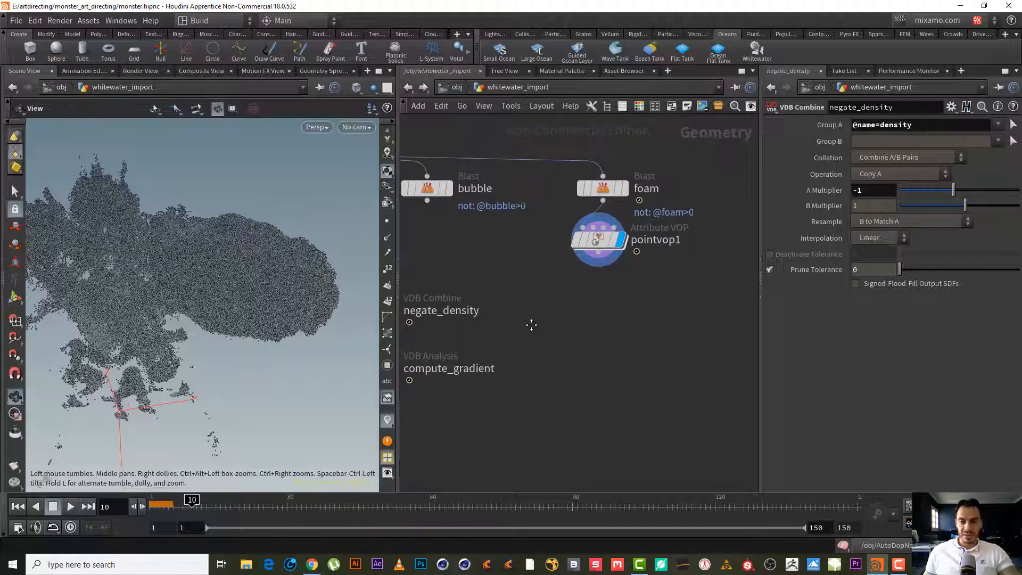
scroll(627, 290, "up", 3)
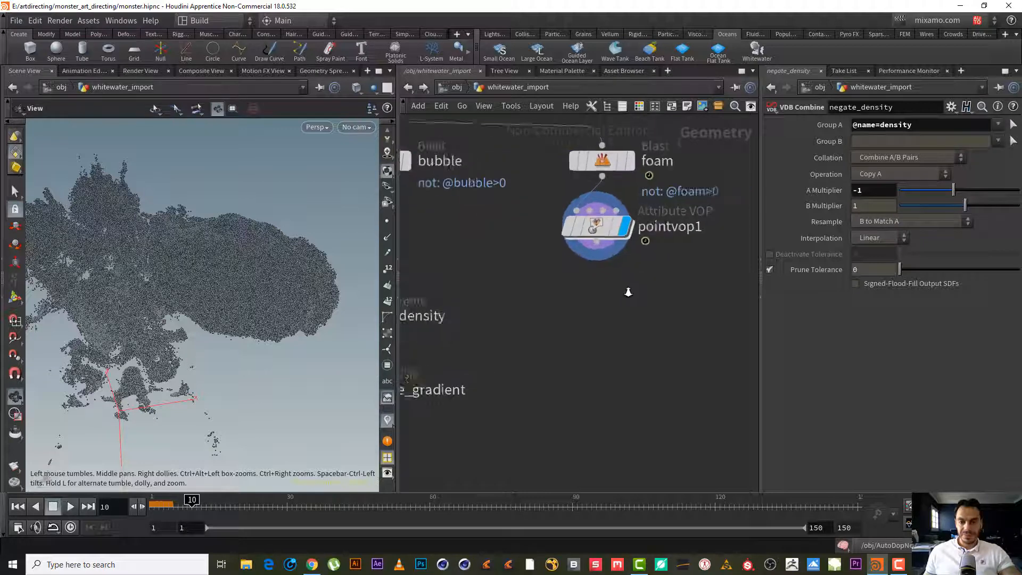
left_click(596, 241)
key("Tab")
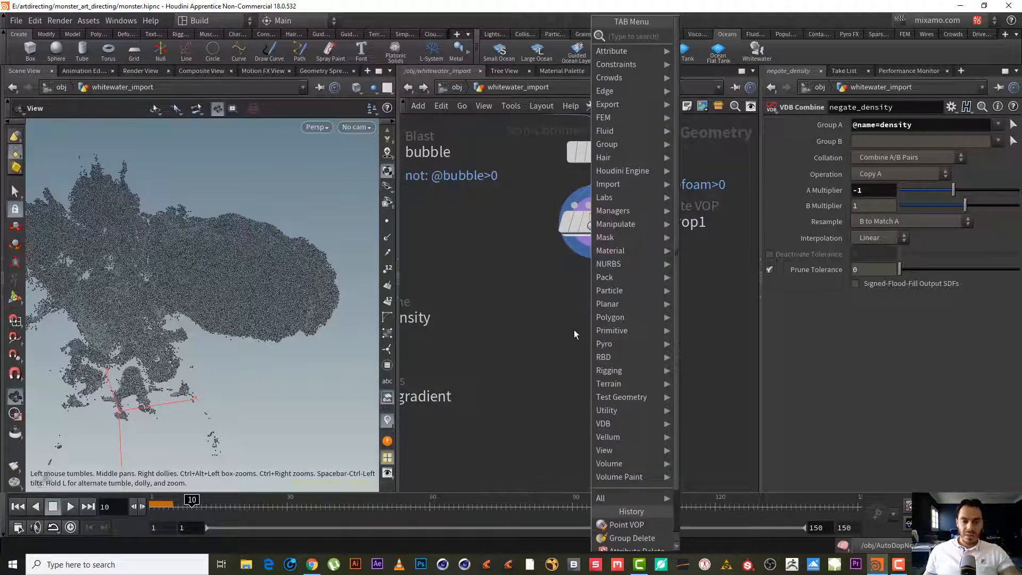
key("Escape")
- Wire pointvop1's output into the first input of set_density, replacing its connection from attribdelete1
scroll(578, 324, "down", 5)
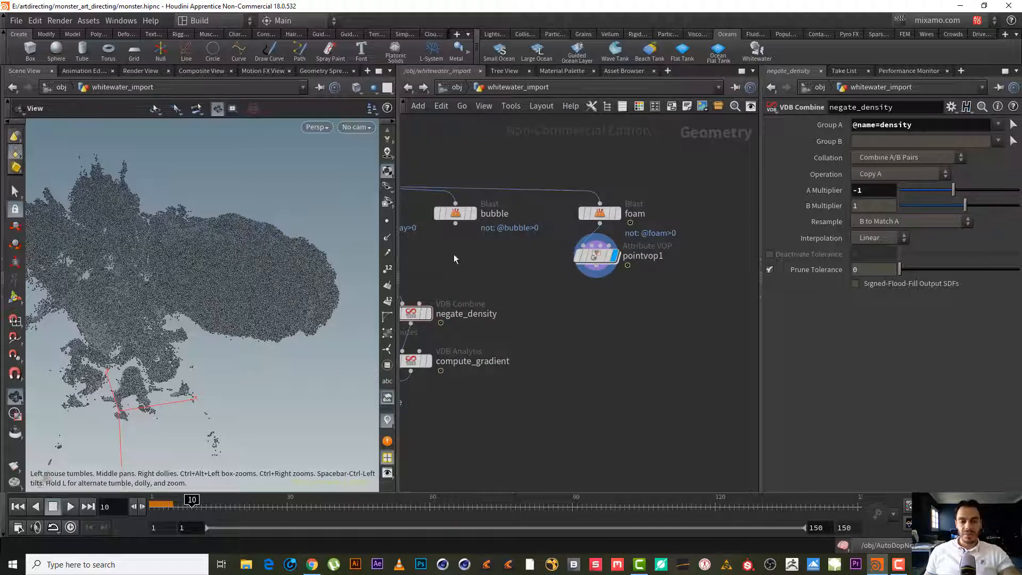
middle_click_drag(516, 334, 634, 296)
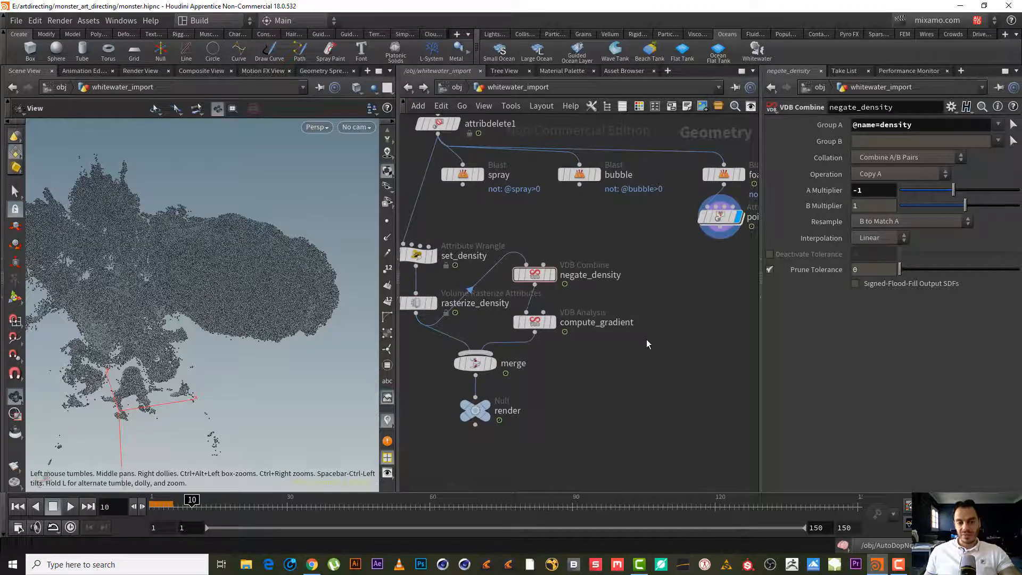
middle_click_drag(646, 339, 689, 297)
scroll(698, 296, "down", 2)
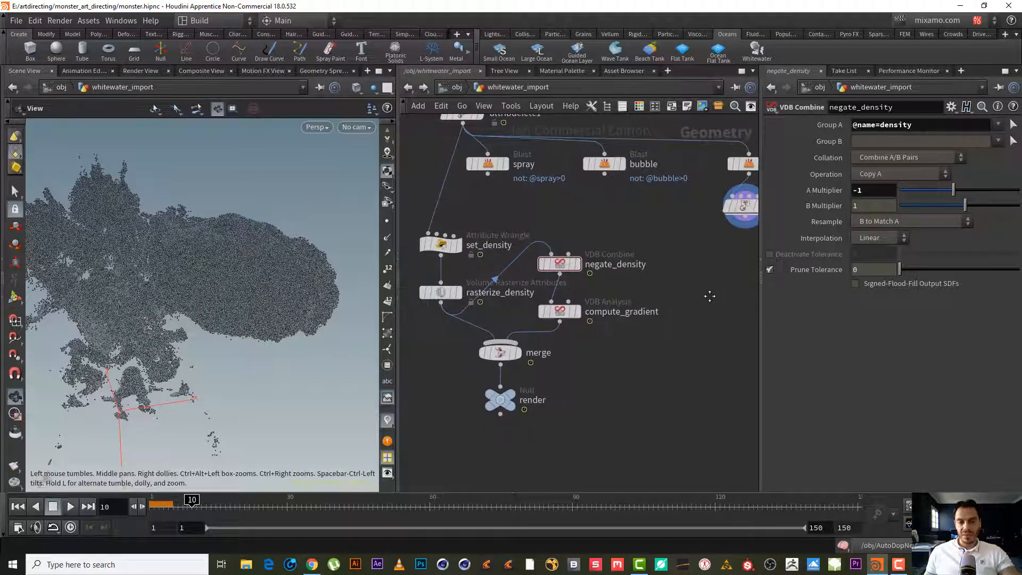
left_click(724, 234)
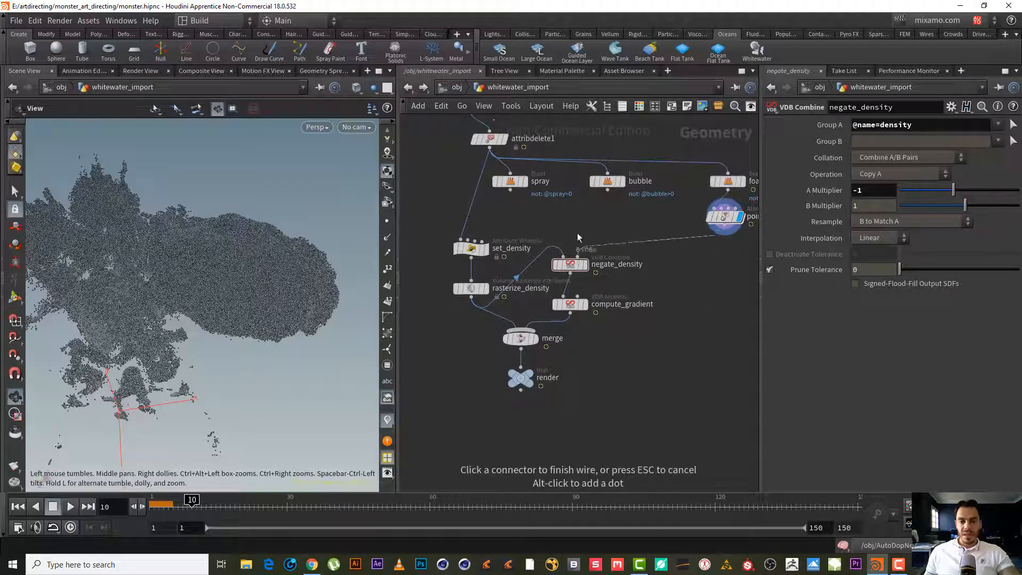
left_click(461, 239)
middle_click_drag(690, 297, 634, 284)
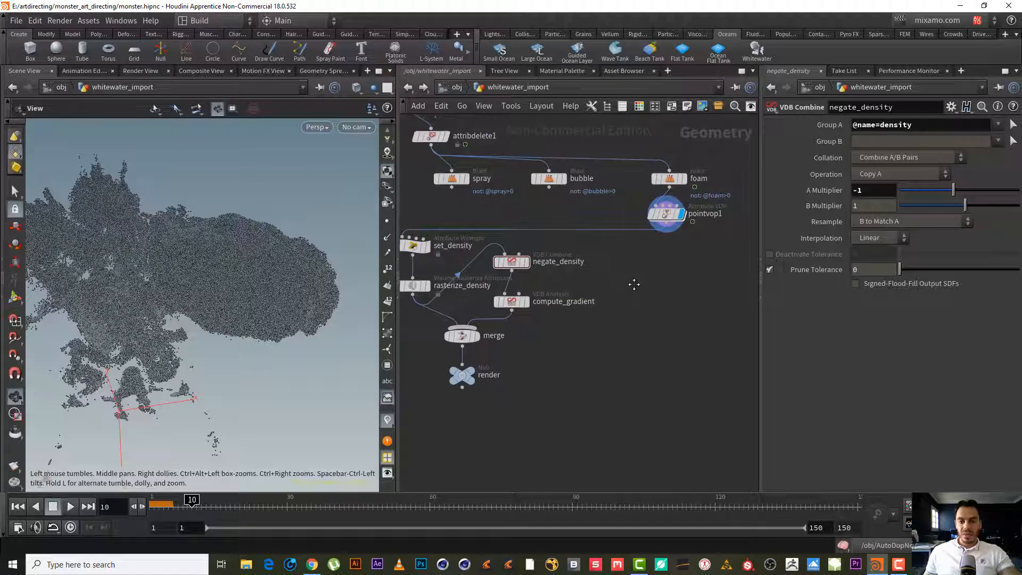
- Add a Null node below pointvop1, connected to its output, and name it OUT_FOAM
left_click(666, 229)
key("Tab")
type("n")
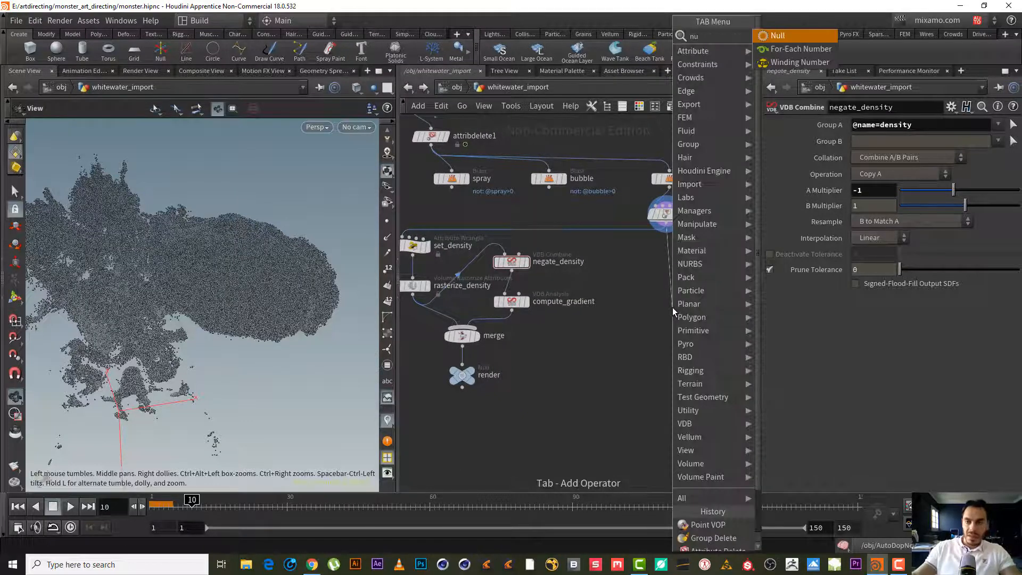
key("Escape")
left_click(673, 308)
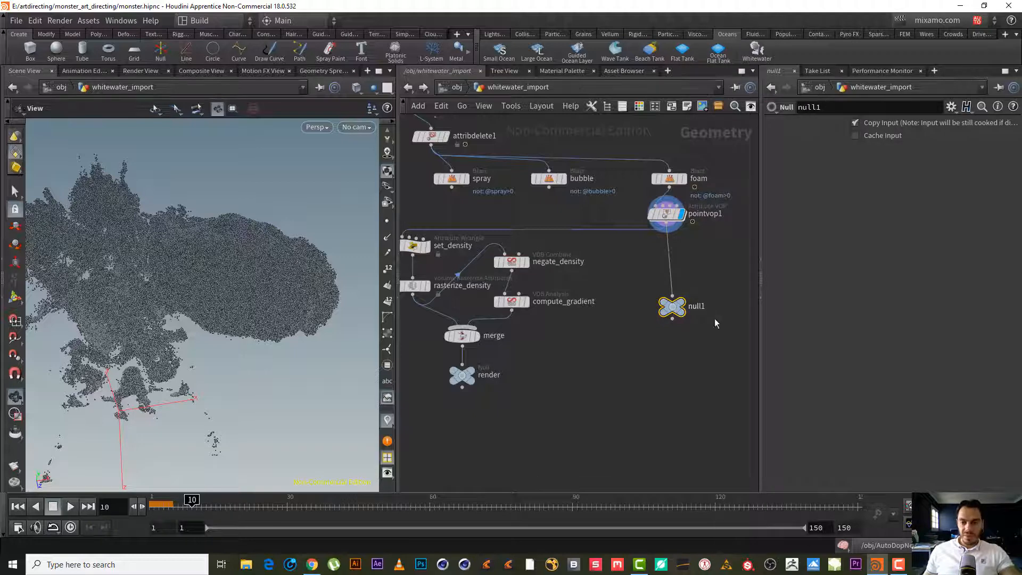
left_click(705, 304)
left_click_drag(664, 299, 671, 303)
type("OUT_FOAM")
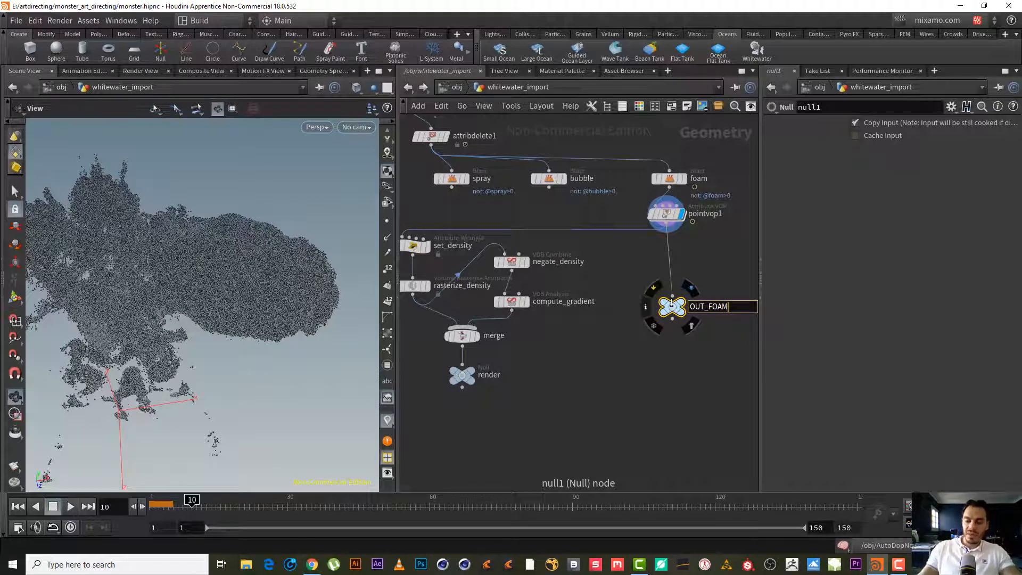
key("Return")
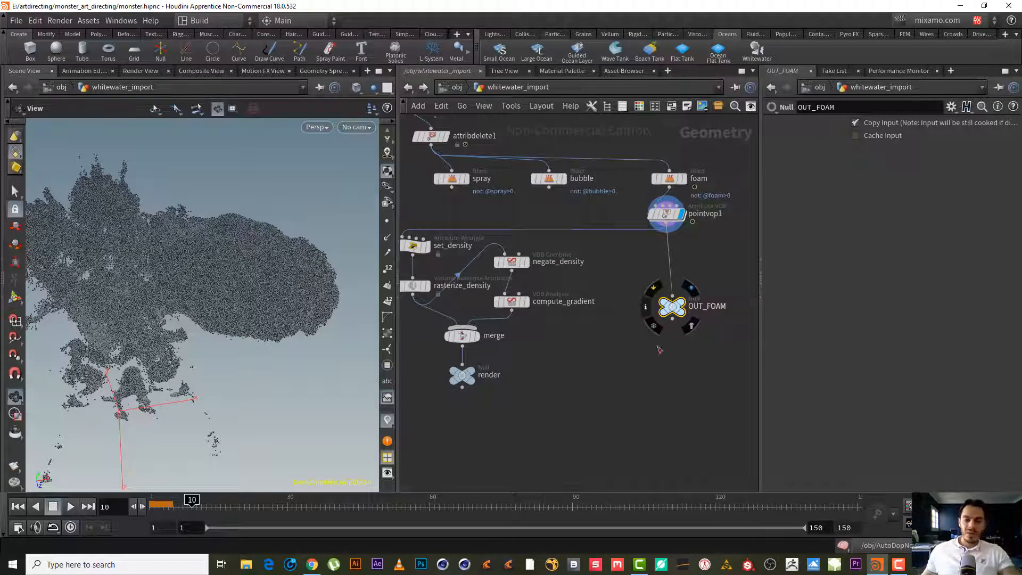
- Delete the OUT_FOAM null and move the density nodes, from set_density through render, directly beneath pointvop1
left_click_drag(718, 366, 626, 273)
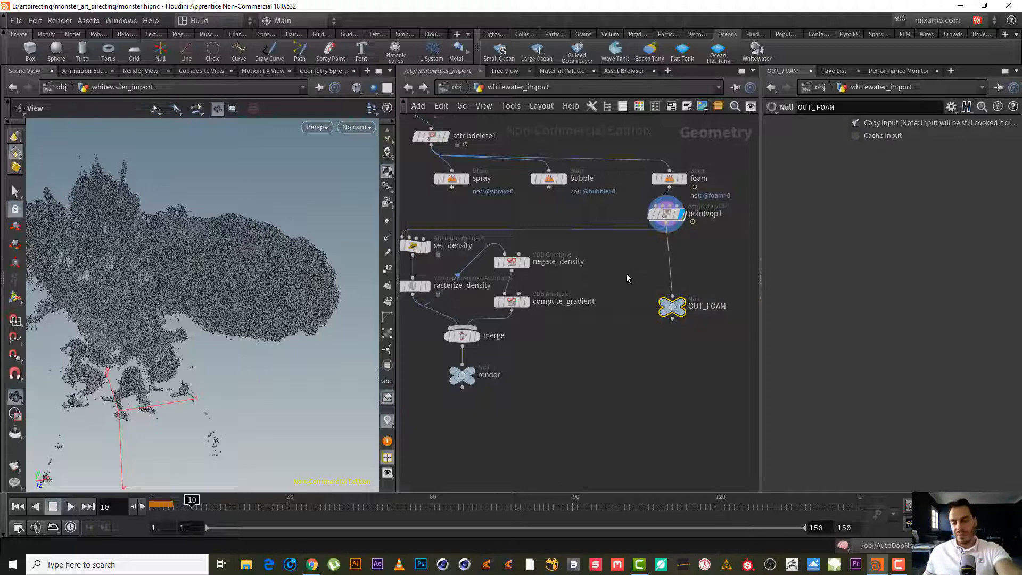
key("Delete")
middle_click_drag(577, 337, 642, 366)
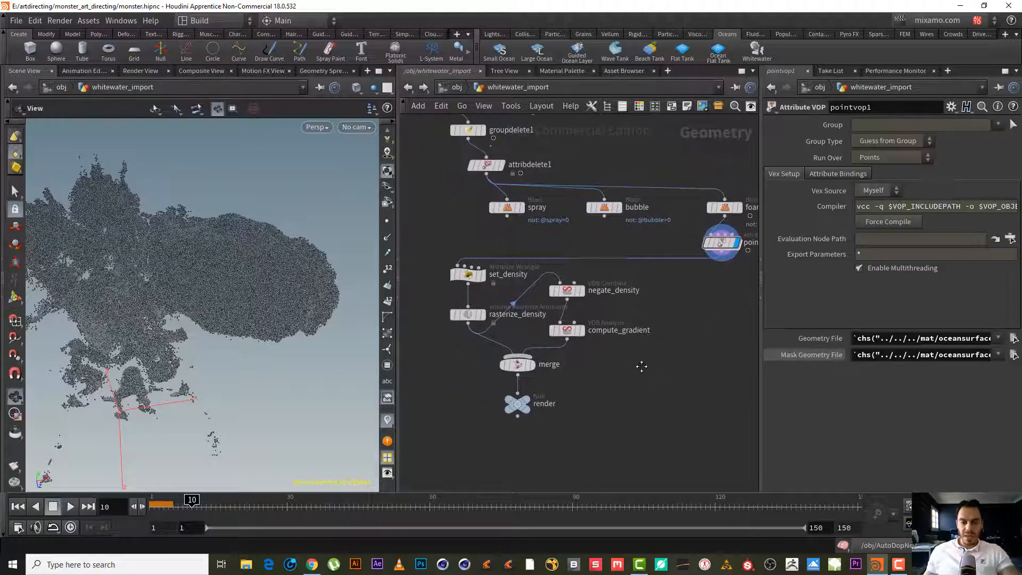
left_click_drag(644, 417, 439, 264)
middle_click_drag(621, 315, 556, 299)
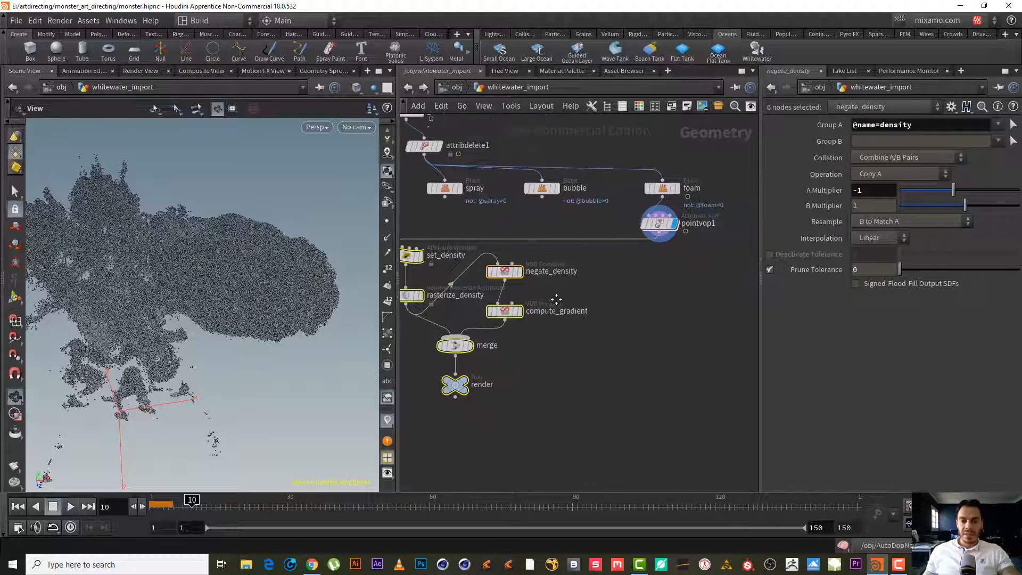
left_click_drag(503, 272, 735, 288)
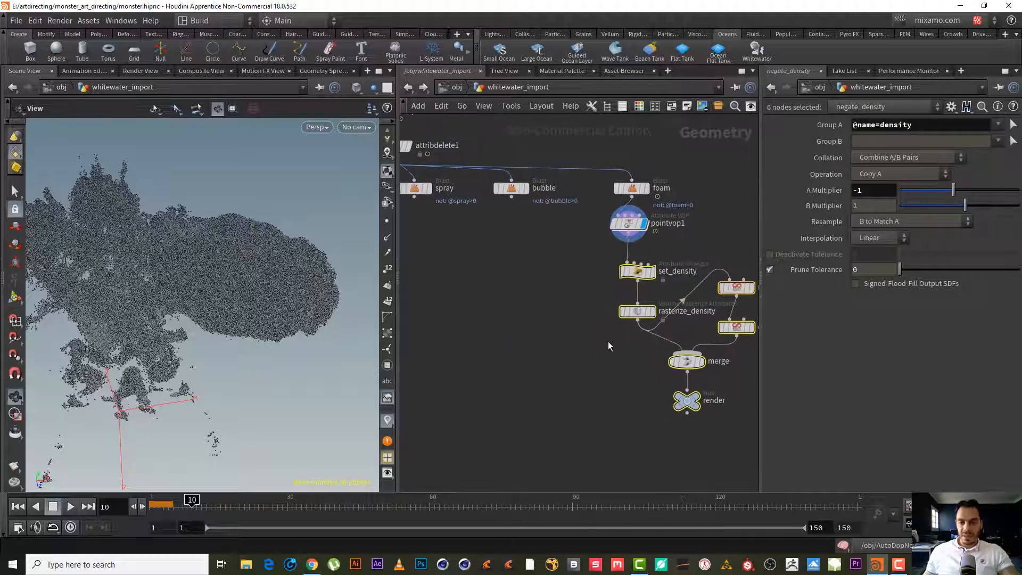
middle_click_drag(608, 346, 526, 317)
- Display the render null's density volume and review the parameters of set_density and rasterize_density
mouse_move(616, 374)
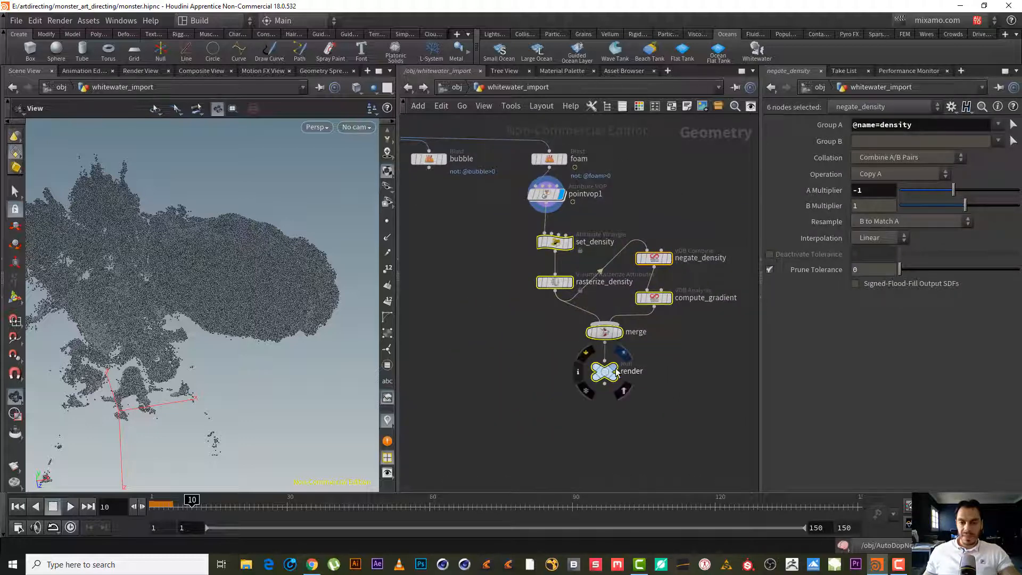
left_click(623, 353)
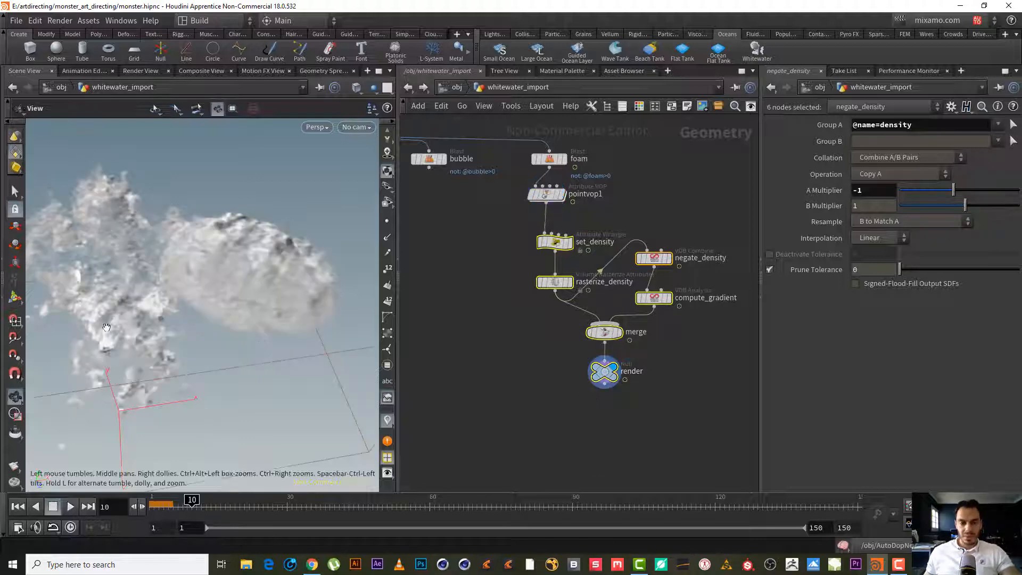
left_click(555, 242)
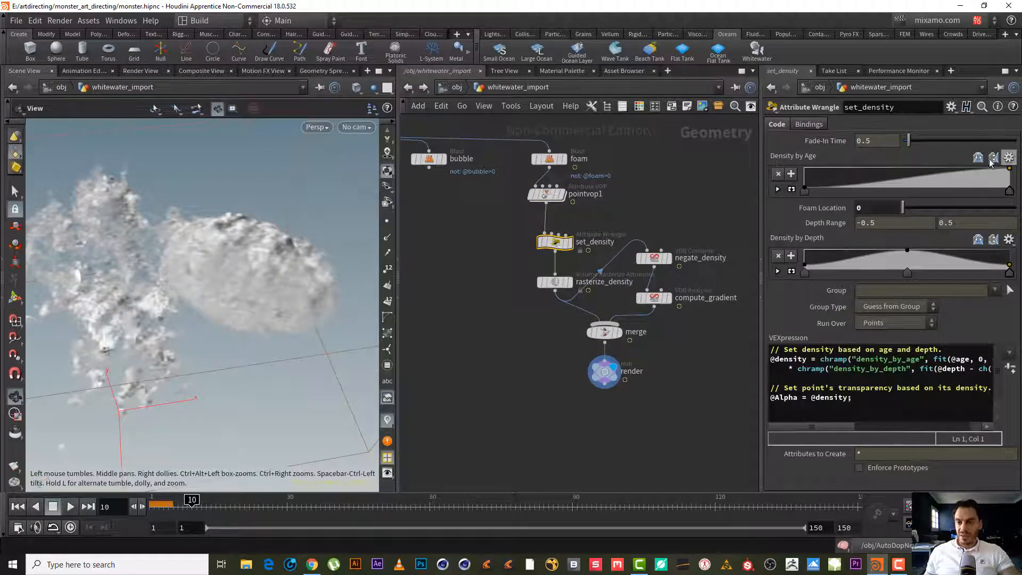
left_click(820, 124)
left_click(775, 124)
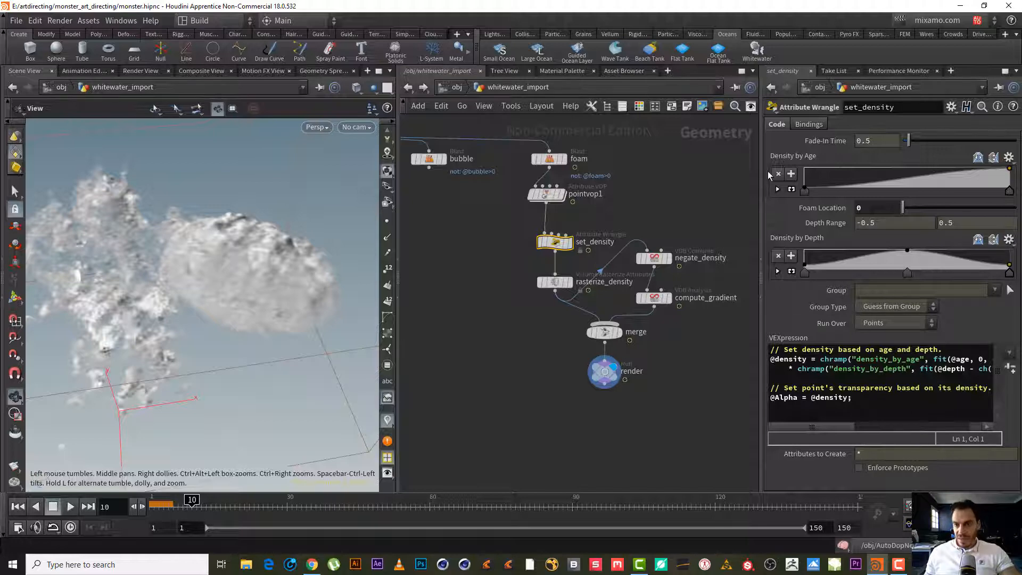
left_click(555, 281)
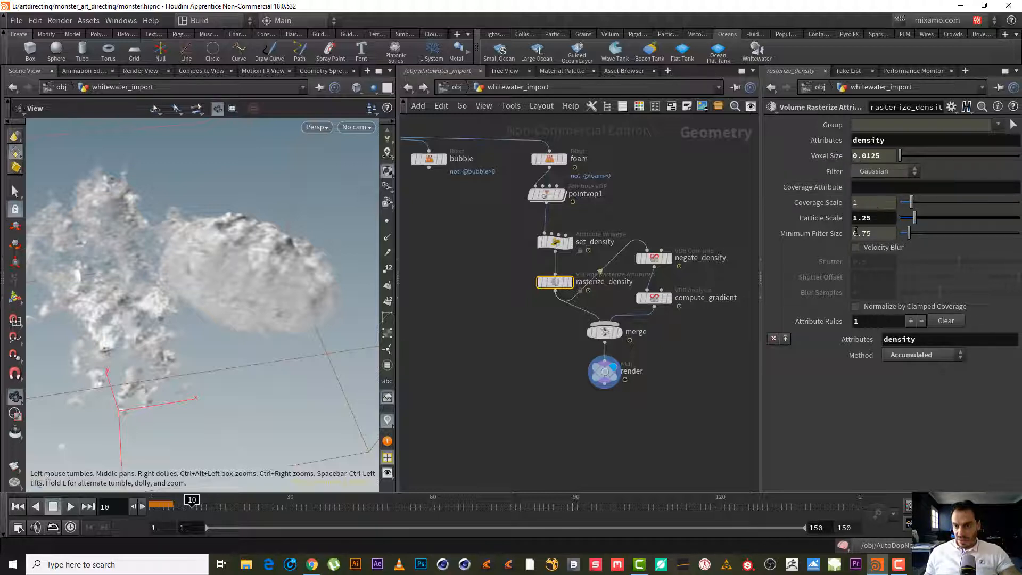
- Reposition the render null just below the merge node in the foam branch
left_click(631, 426)
middle_click_drag(638, 404, 580, 379)
left_click_drag(610, 406, 480, 342)
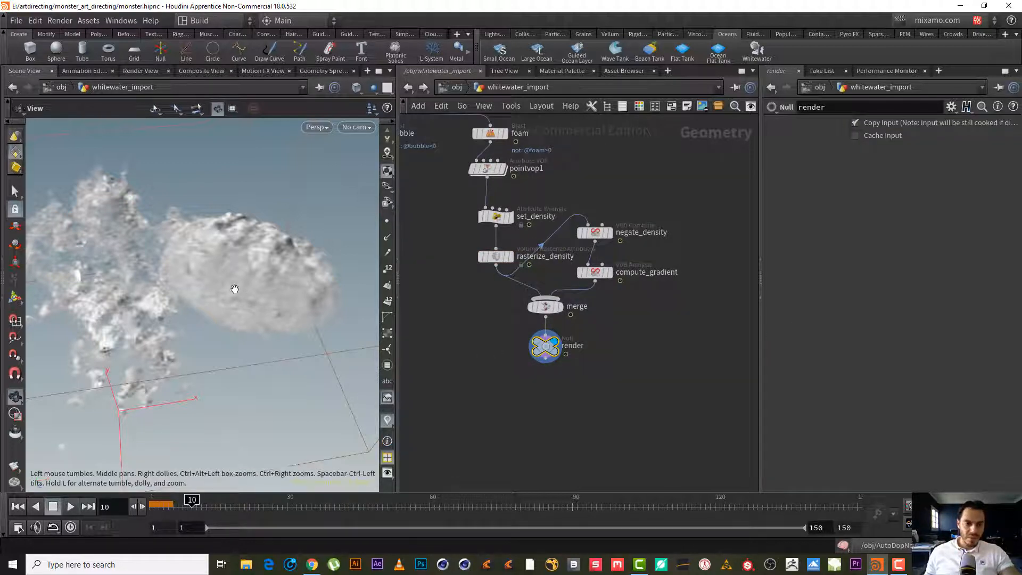
mouse_move(545, 353)
left_click_drag(545, 354, 545, 422)
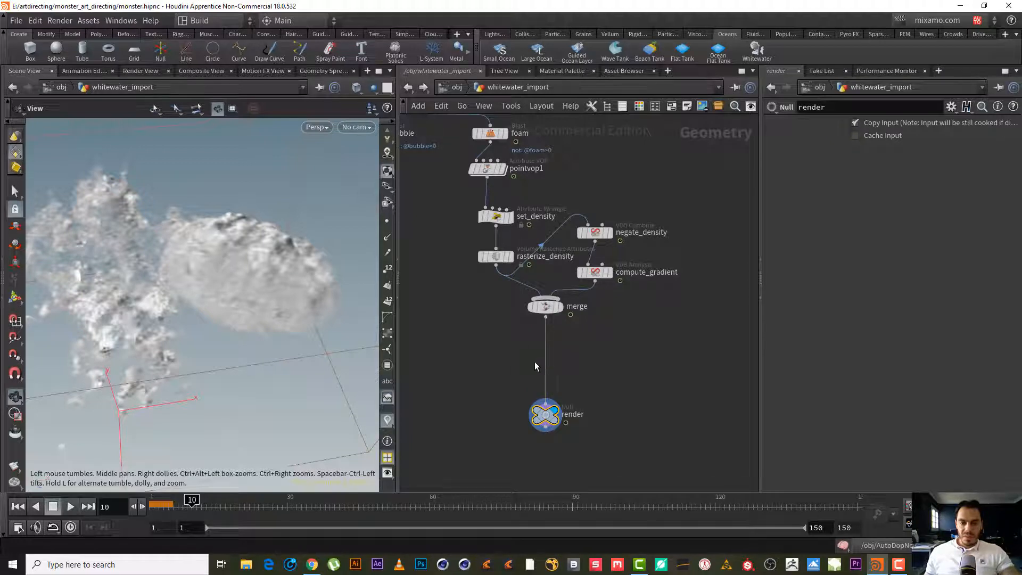
middle_click_drag(593, 201, 619, 281)
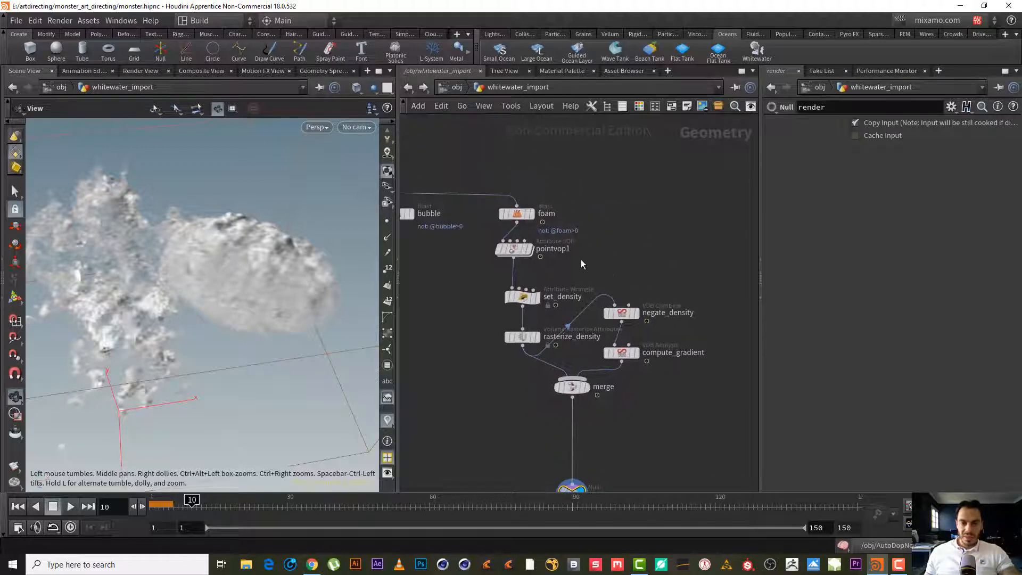
left_click_drag(501, 213, 479, 211)
left_click(681, 449)
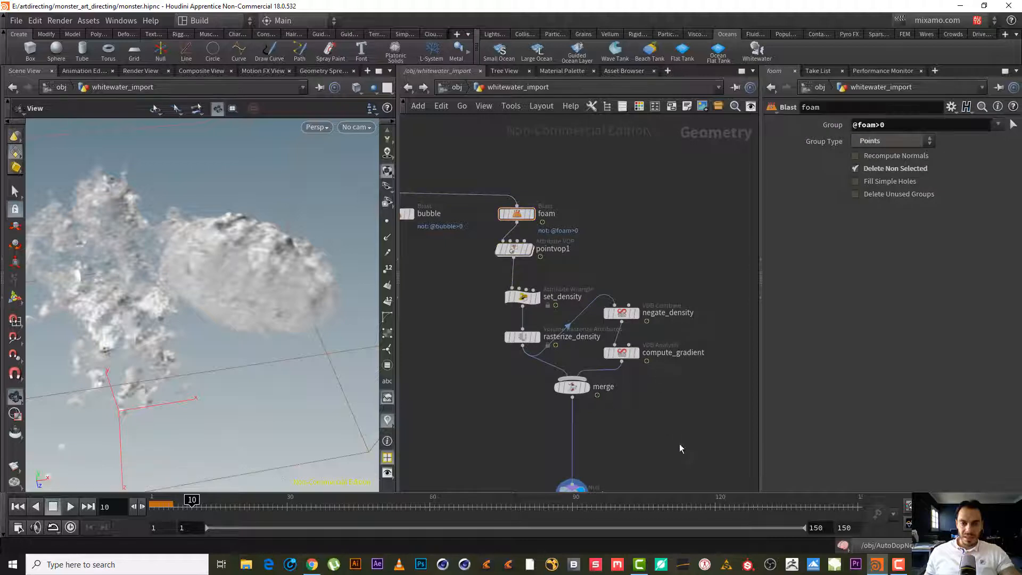
middle_click_drag(627, 434, 586, 453)
left_click_drag(586, 452, 585, 395)
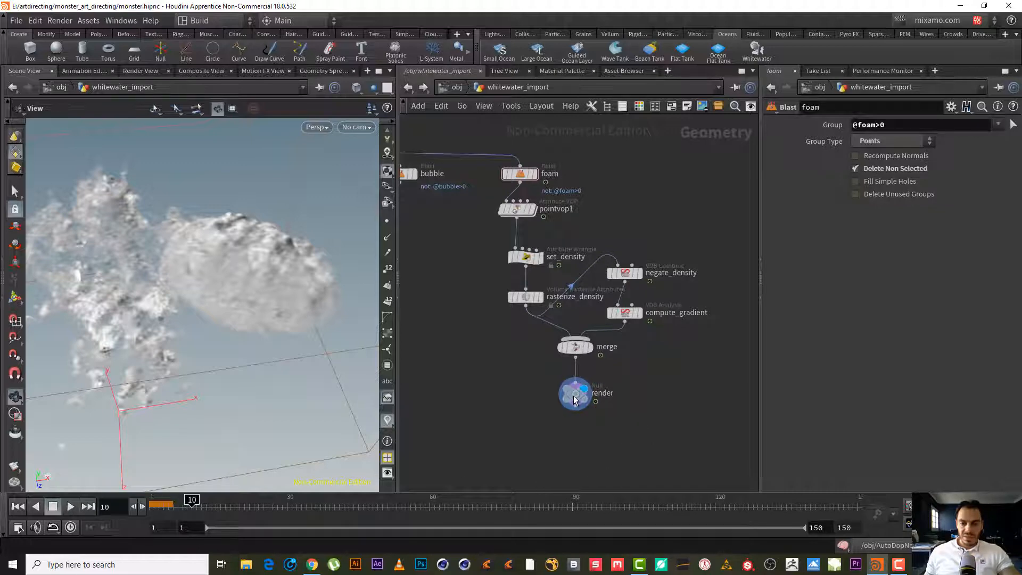
- Open the whitewater material assigned to the whitewater_import object and set its Reflect Intensity to 0.7
left_click(411, 90)
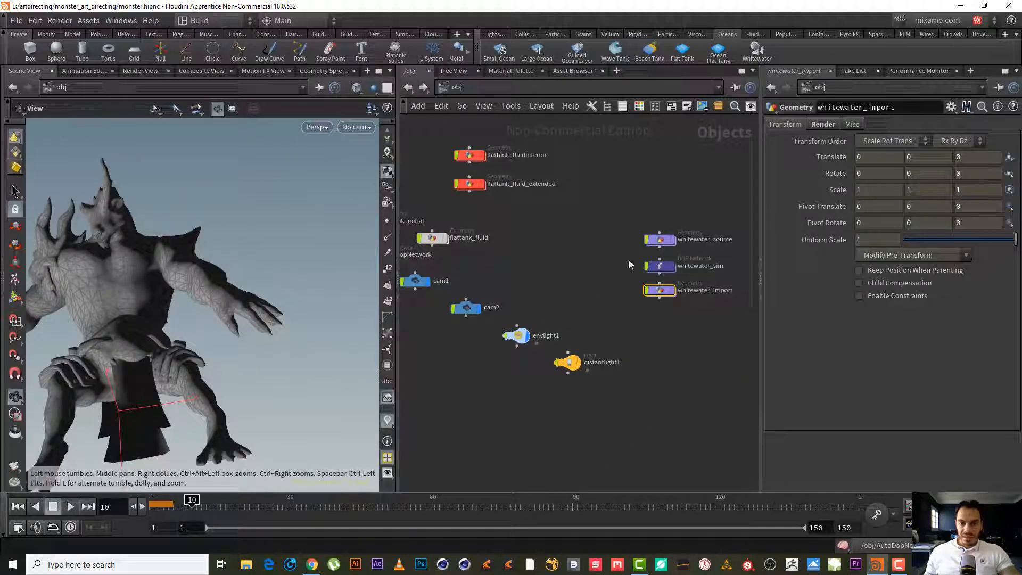
left_click(827, 123)
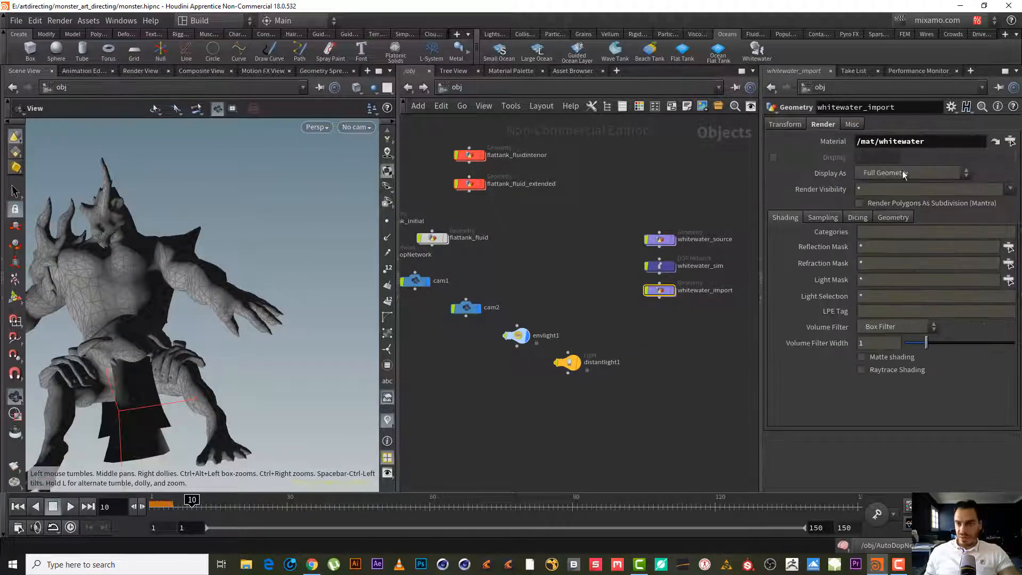
left_click(994, 142)
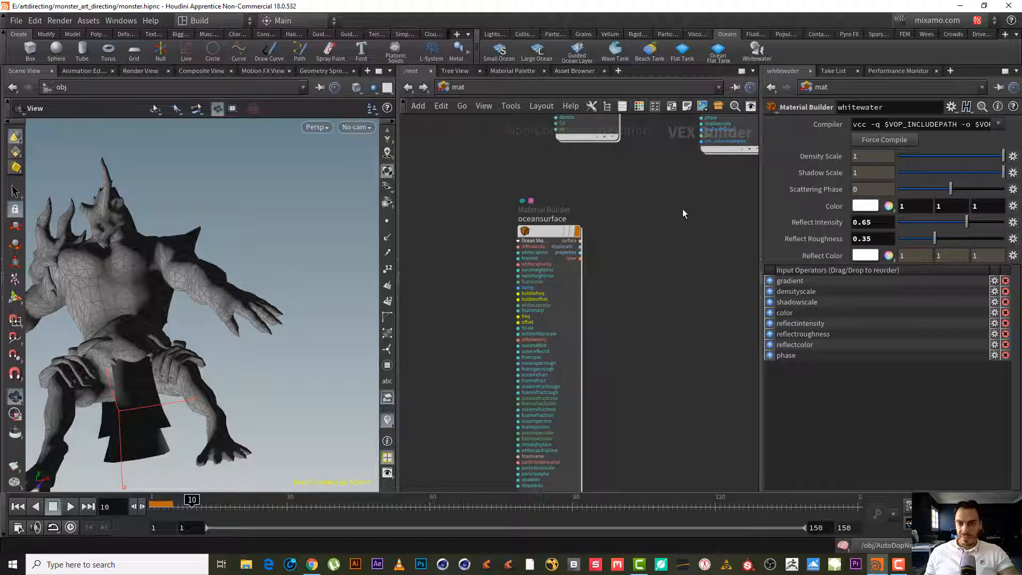
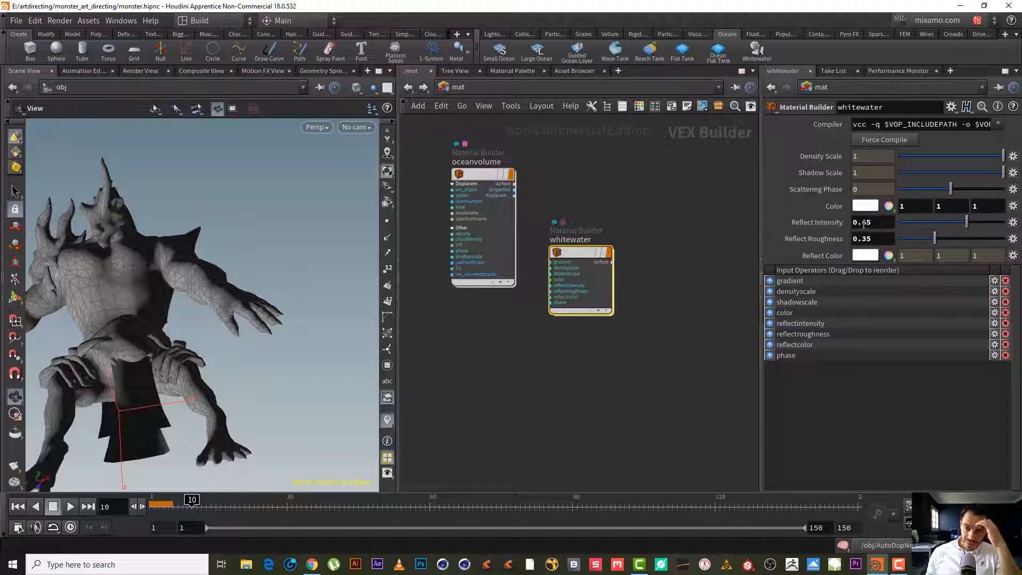
left_click_drag(864, 224, 897, 225)
key("BackSpace")
key("BackSpace")
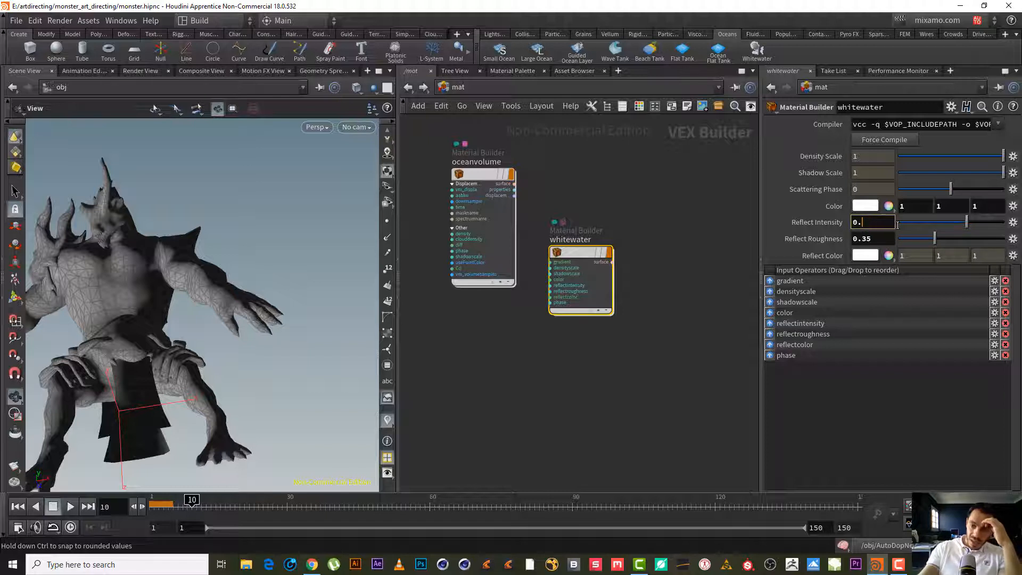
key("Return")
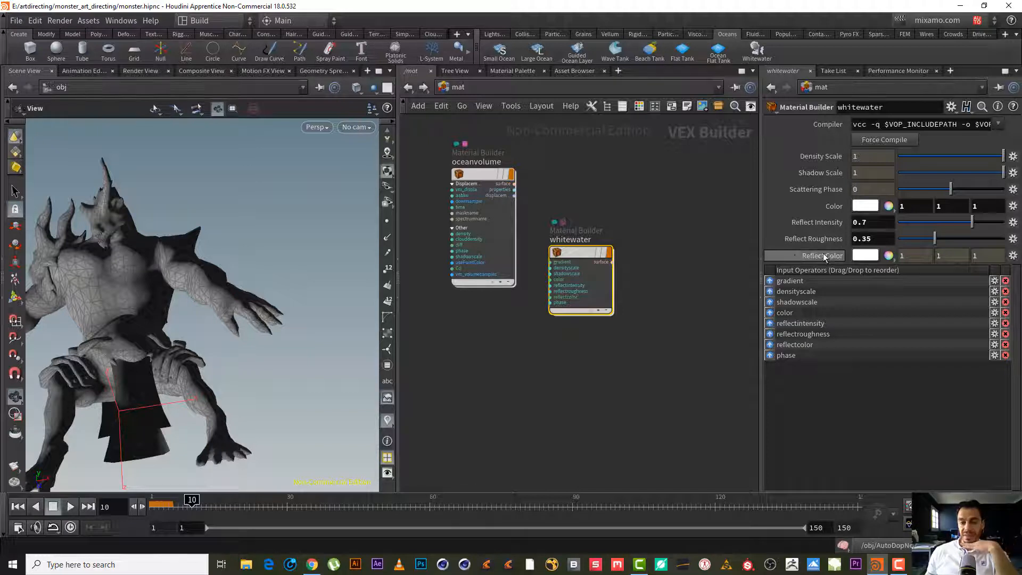
- Move the whitewater material node farther away from the oceanvolume node
middle_click_drag(686, 222, 691, 233)
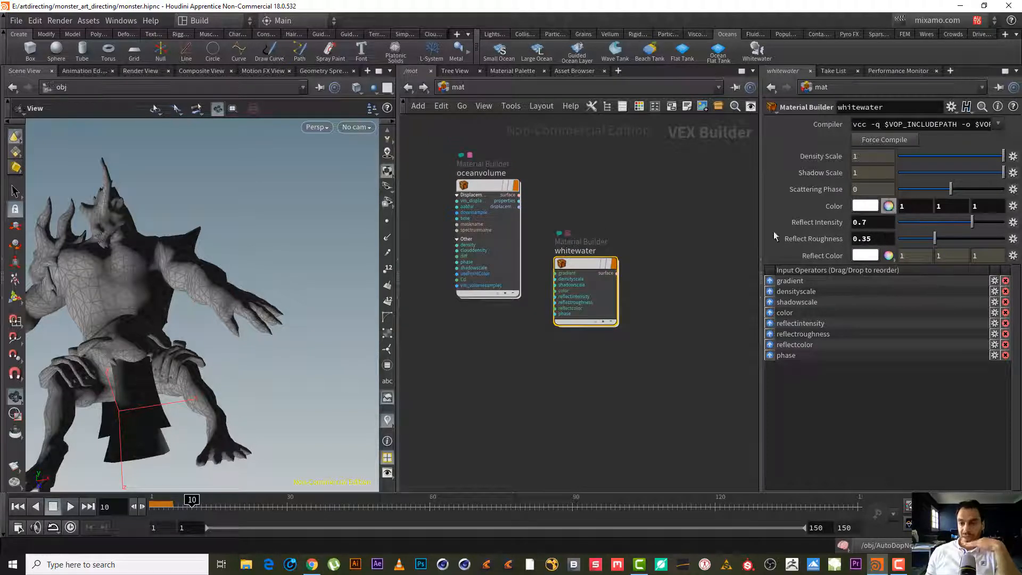
mouse_move(647, 176)
middle_mouse_down()
mouse_move(656, 181)
mouse_move(625, 217)
mouse_move(630, 186)
middle_mouse_up()
left_click_drag(569, 269, 600, 273)
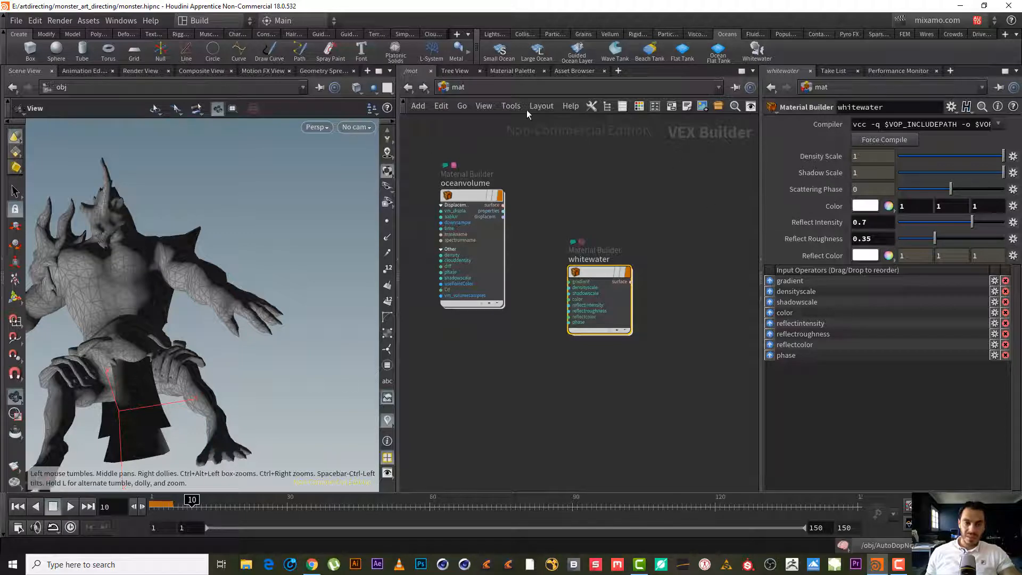
- In the out network, duplicate the ext Mantra node, place the copy beside it and name it FOAM
left_click(526, 83)
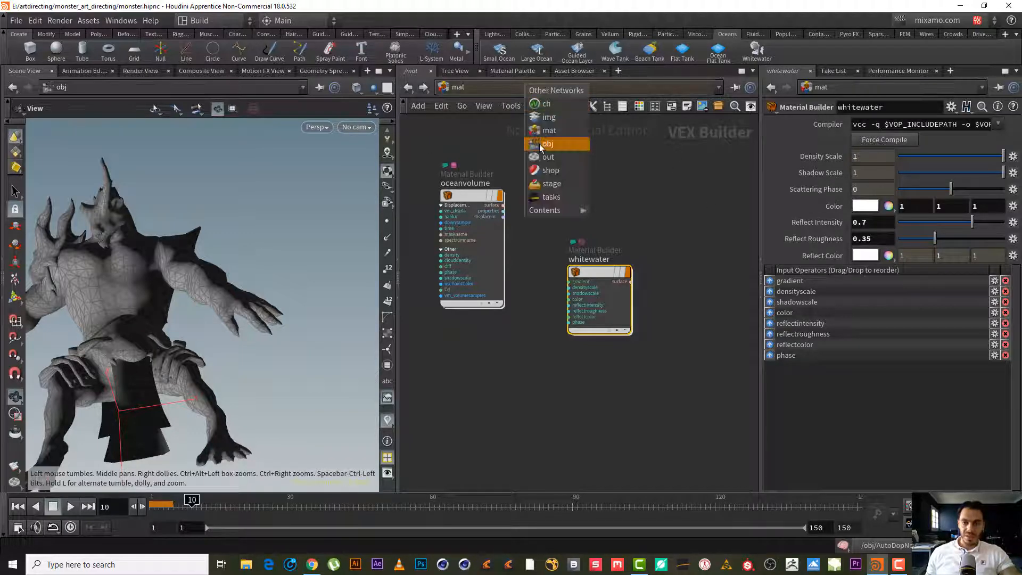
left_click(579, 159)
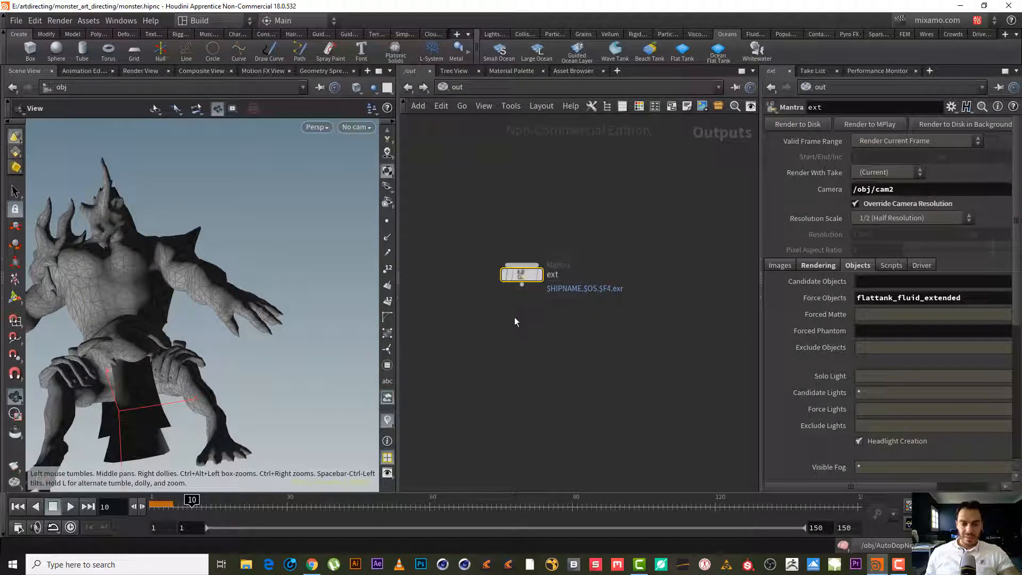
key("ctrl+c")
key("ctrl+v")
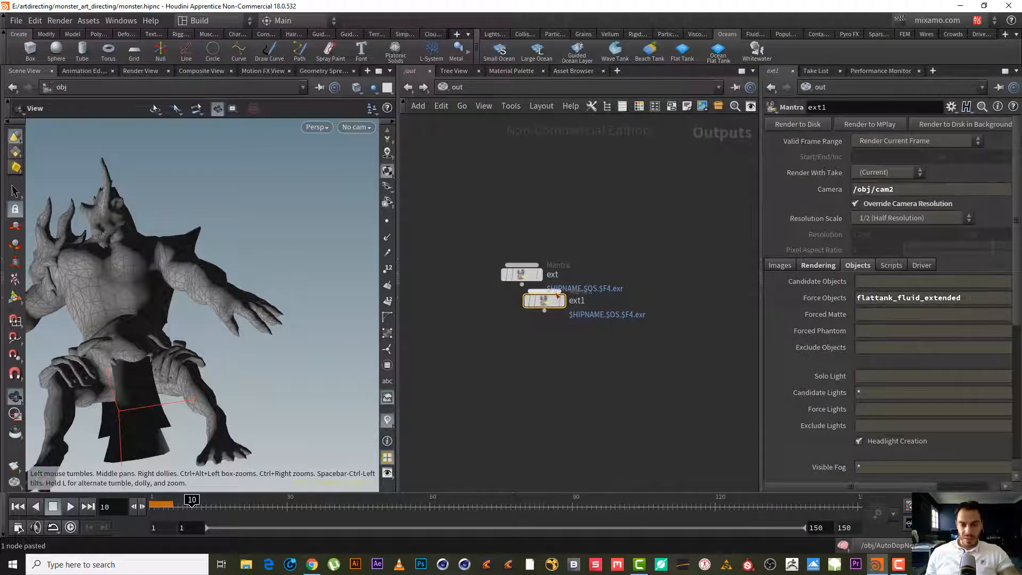
left_click_drag(526, 297, 658, 282)
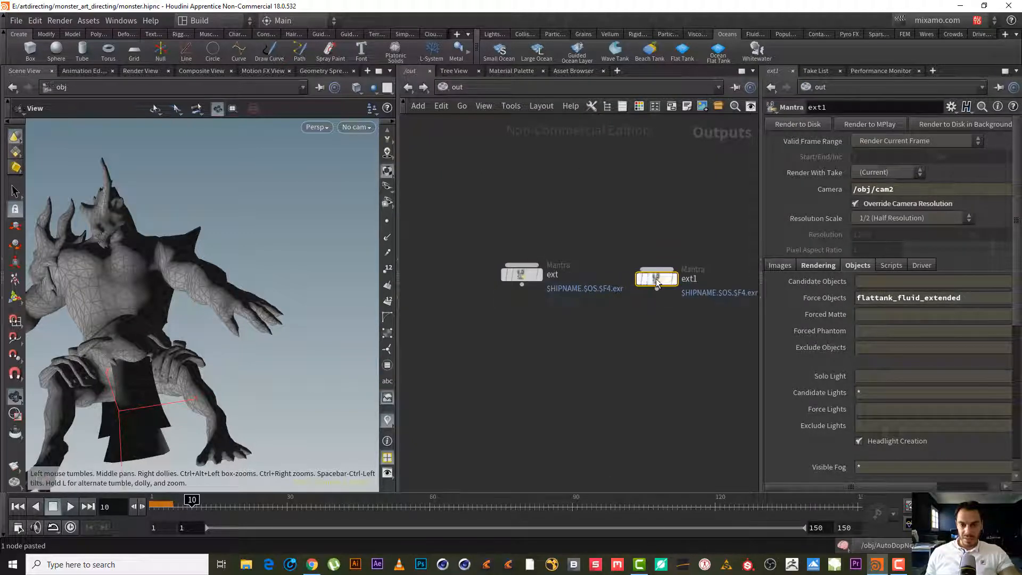
double_click(694, 282)
type("FOAM")
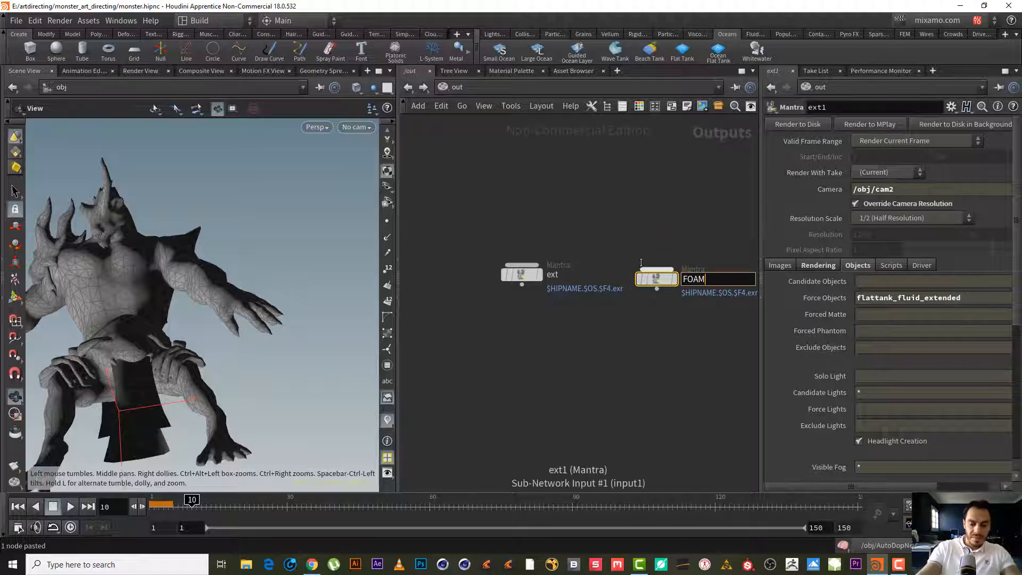
key("Return")
- Return to the obj network and rename the whitewater_import object as whitewater_FOAM
left_click(495, 87)
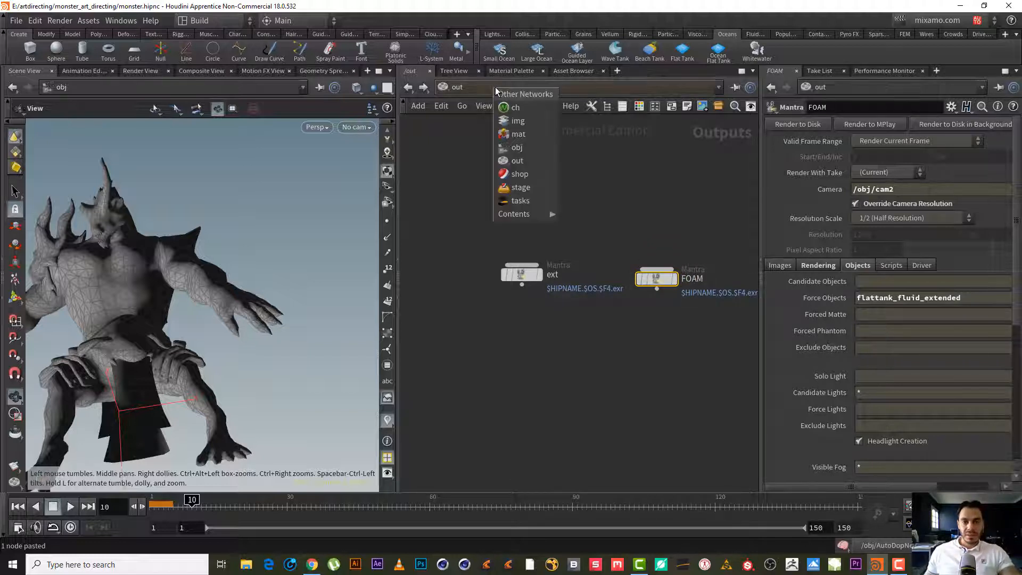
left_click(541, 151)
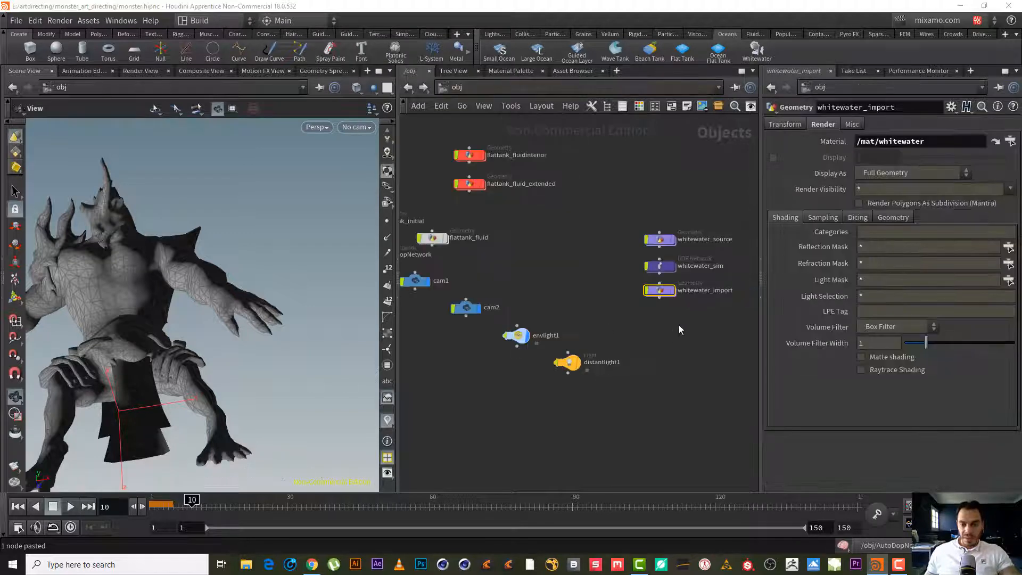
scroll(679, 325, "up", 5)
double_click(652, 273)
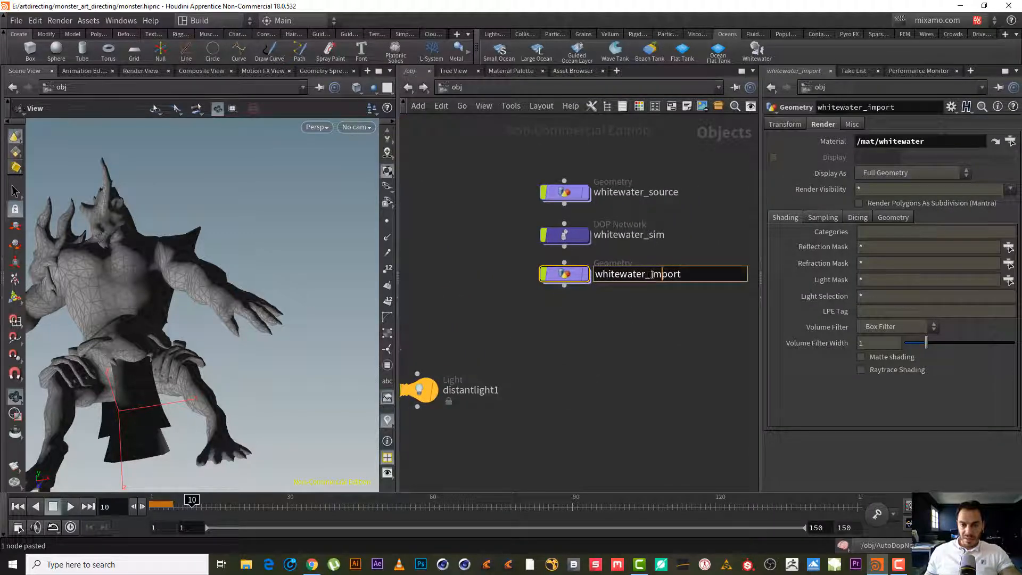
double_click(652, 273)
type("FOAM")
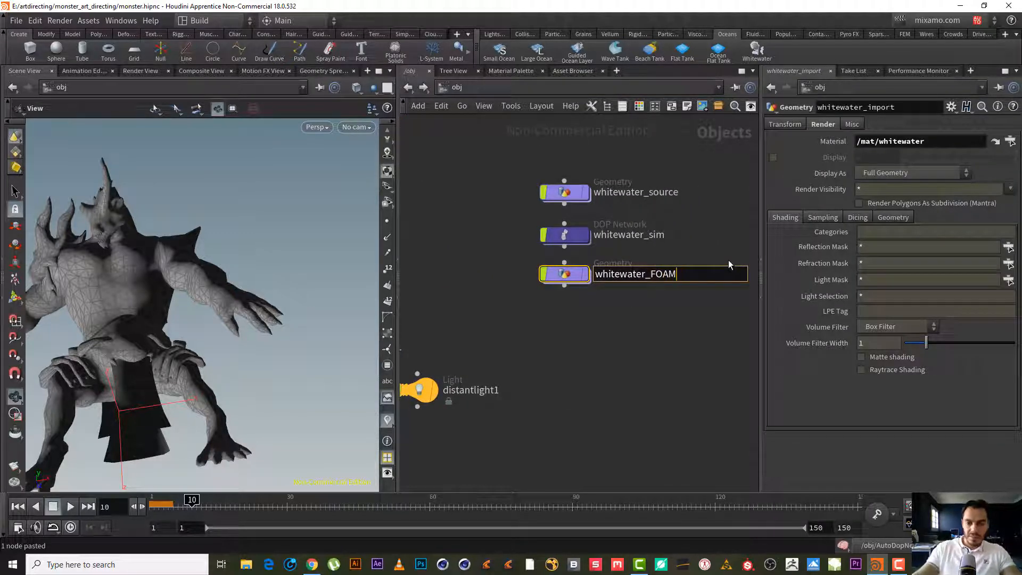
key("Return")
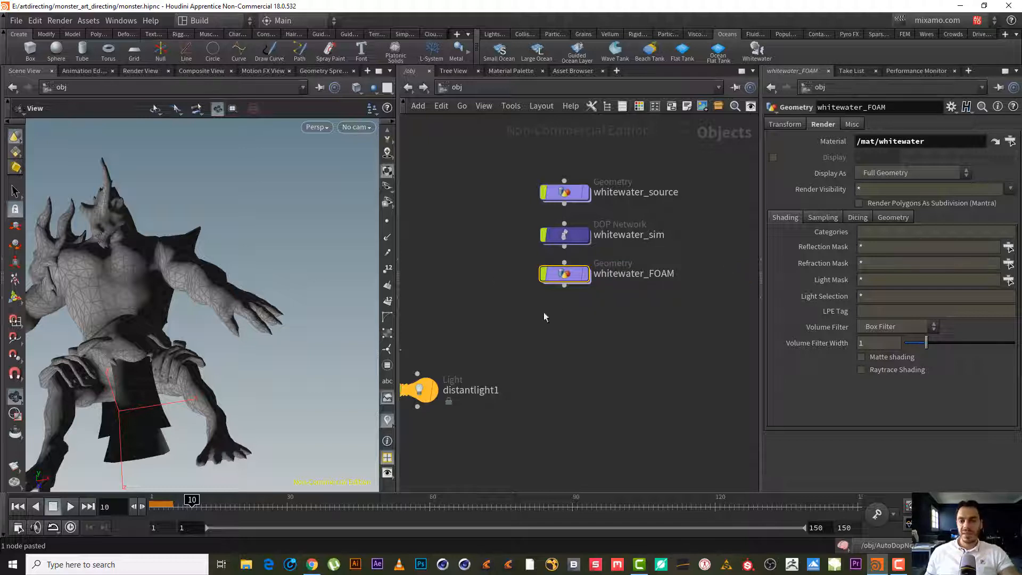
- Check the Geometry Velocity Blur options in the sampling settings of the whitewater_FOAM object
left_click(455, 87)
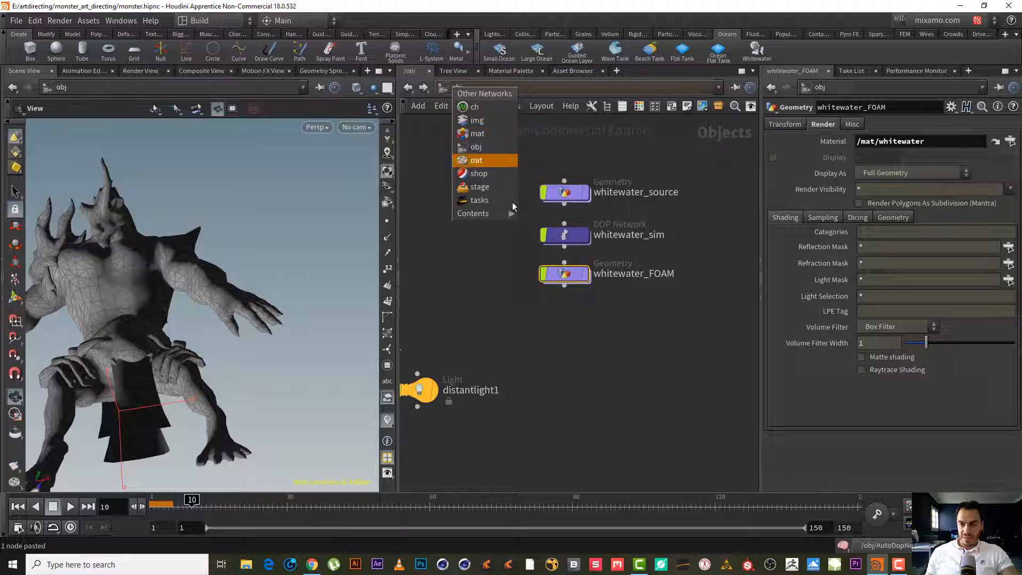
mouse_move(508, 212)
left_click(823, 217)
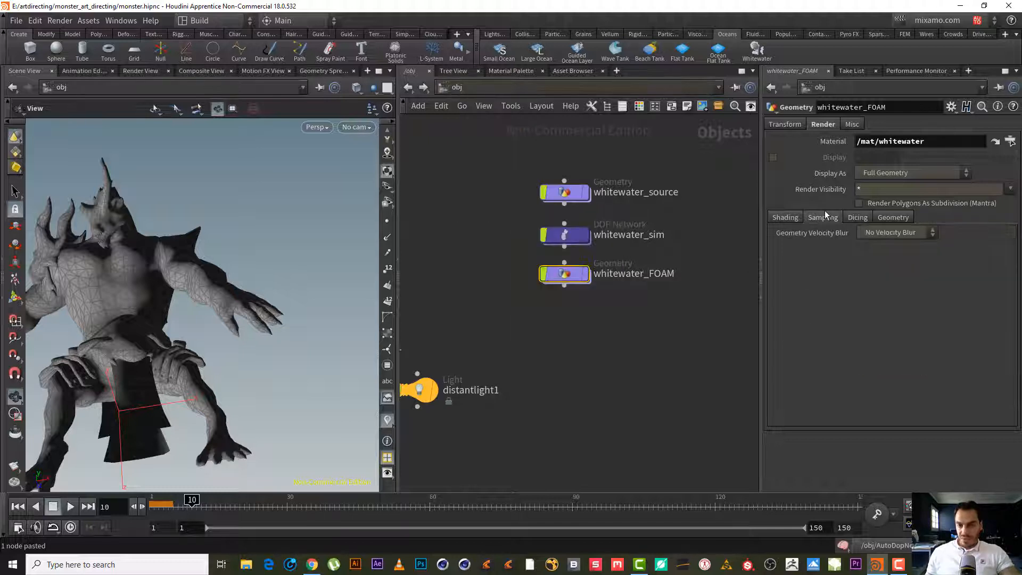
left_click(917, 231)
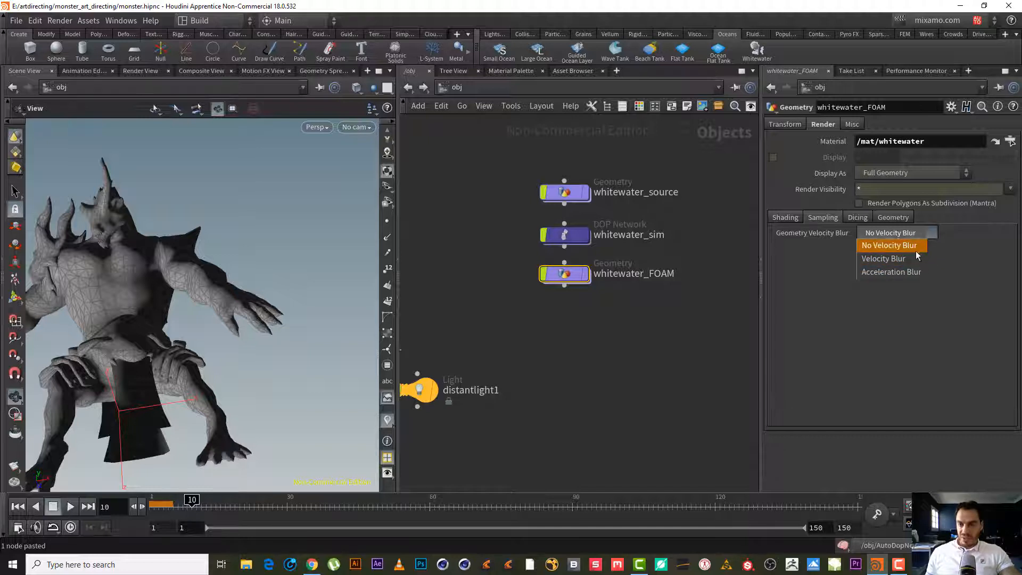
left_click(709, 328)
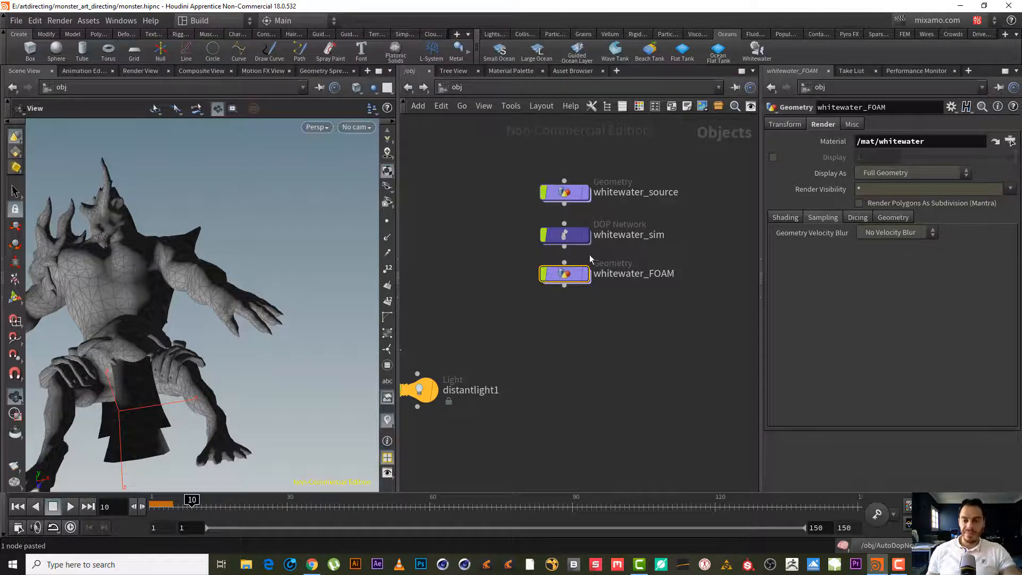
scroll(646, 340, "up", 1)
middle_click_drag(633, 331, 625, 366)
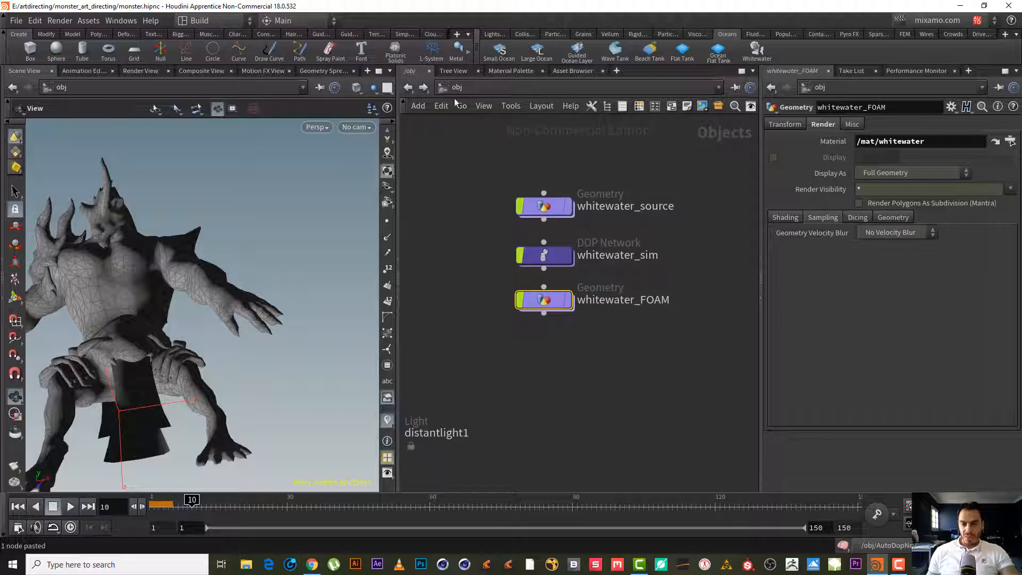
- In the out network, replace the FOAM Mantra node's force objects with whitewater_FOAM only
left_click(458, 89)
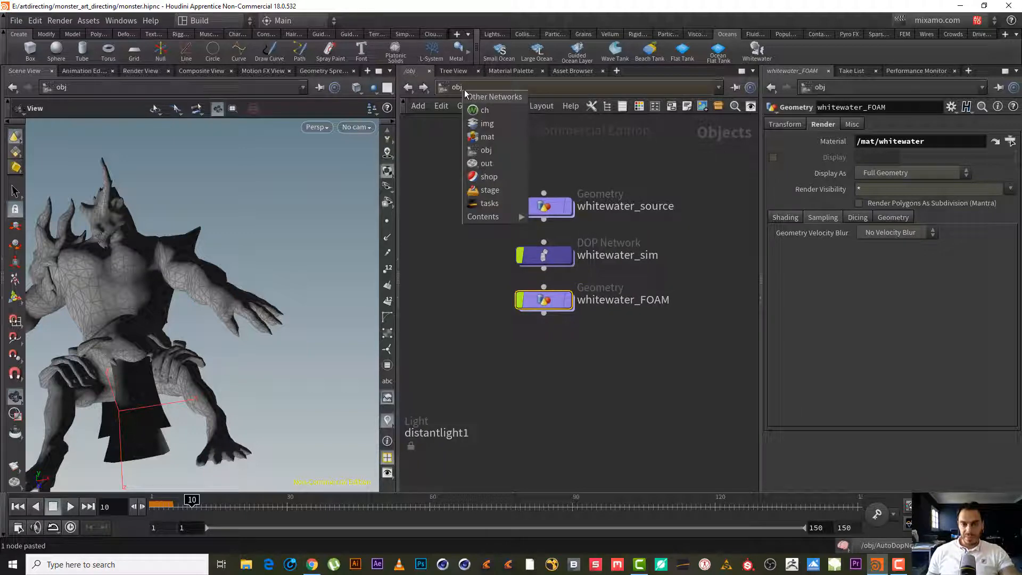
left_click(499, 164)
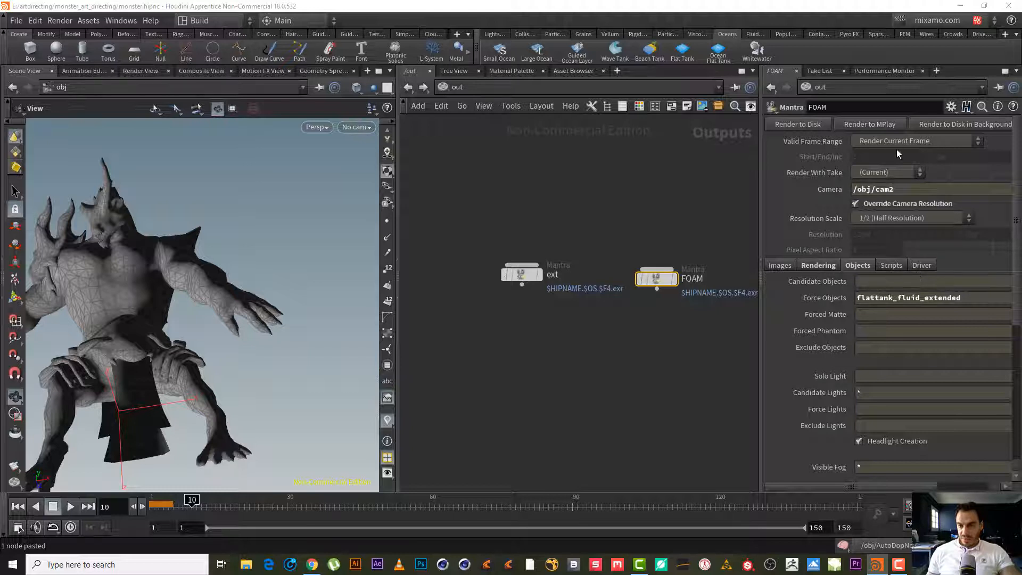
left_click(830, 265)
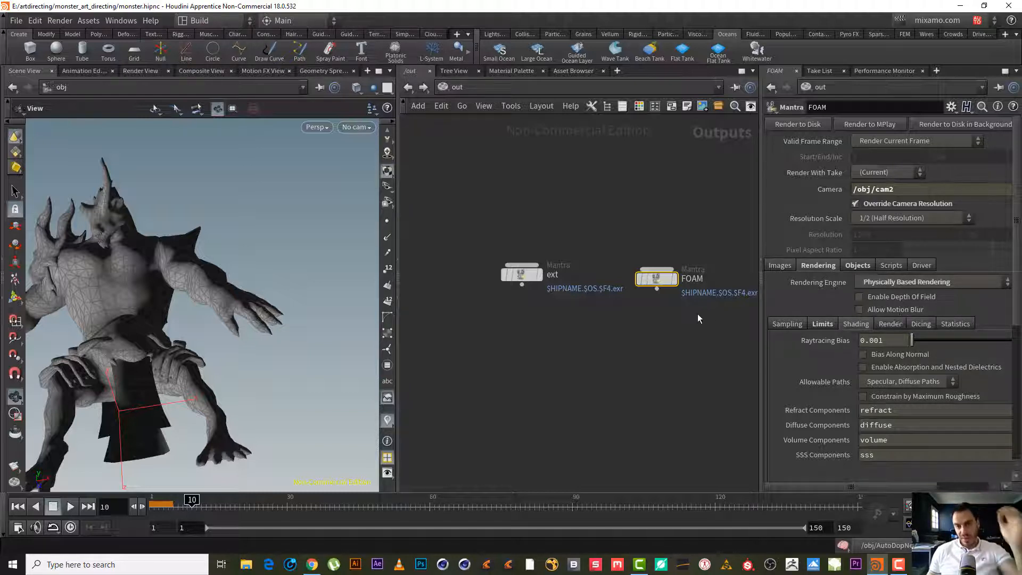
middle_click_drag(630, 346, 574, 348)
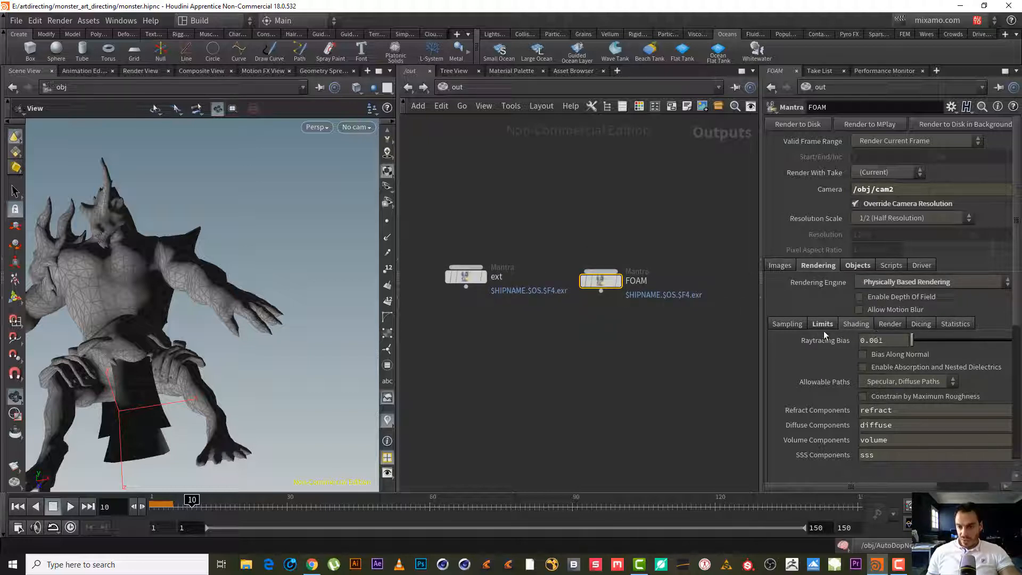
left_click(856, 266)
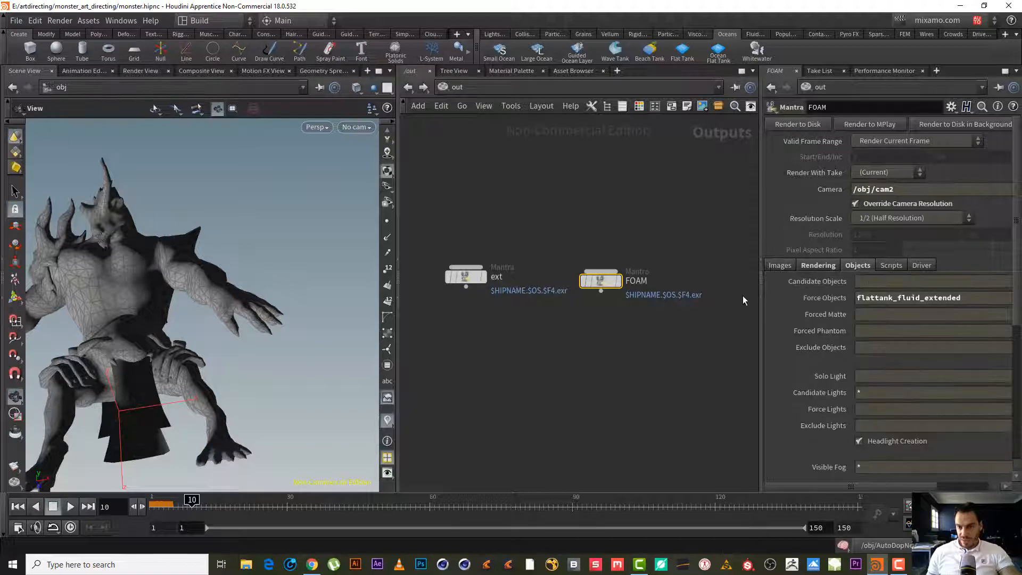
left_click_drag(762, 311, 687, 312)
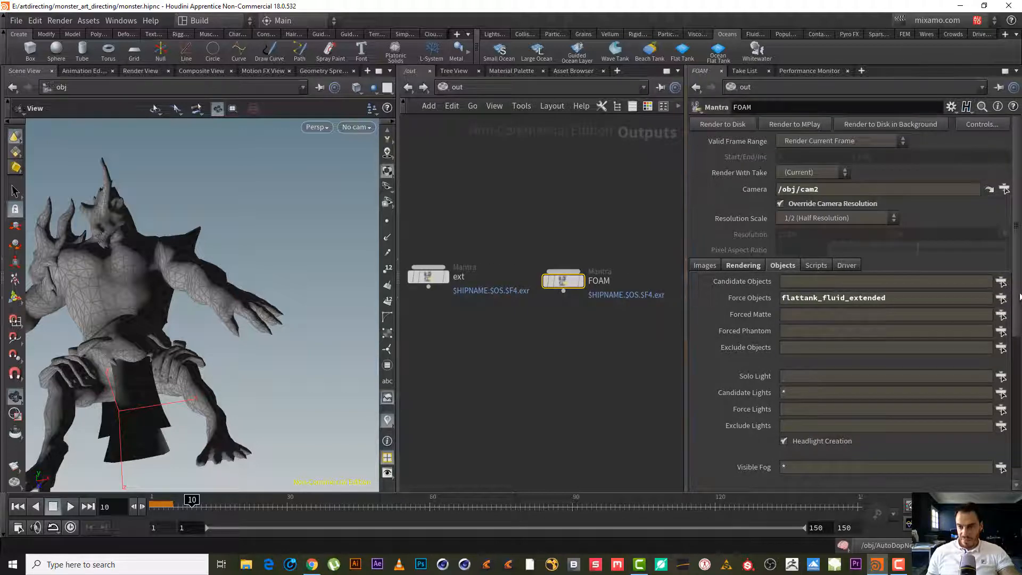
left_click(1001, 298)
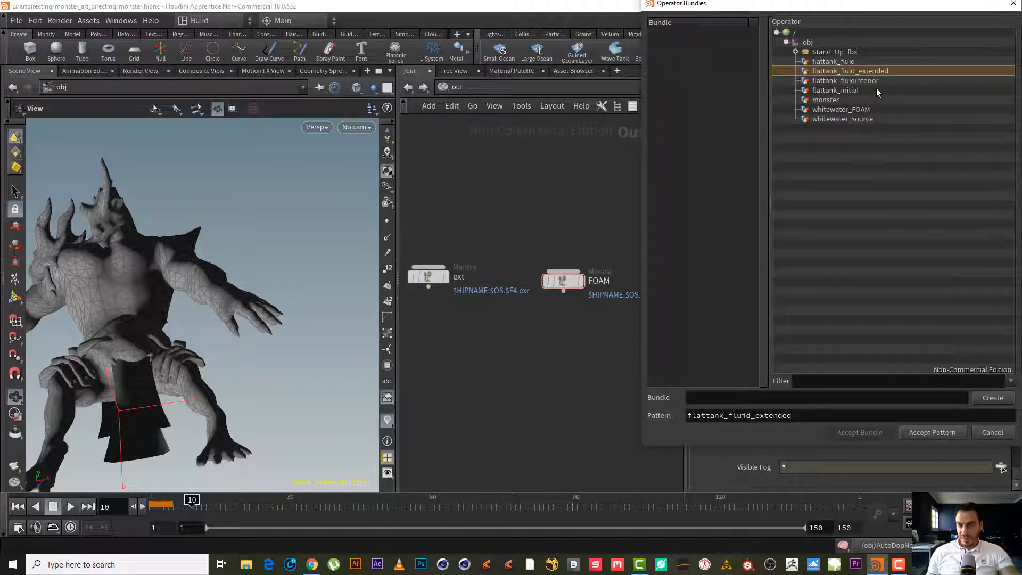
left_click(874, 109)
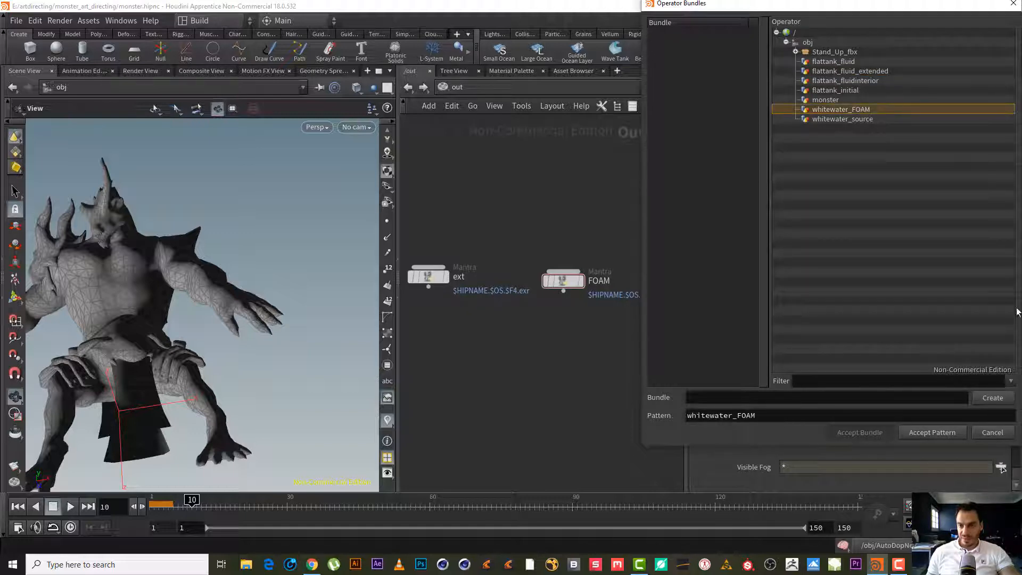
left_click(929, 432)
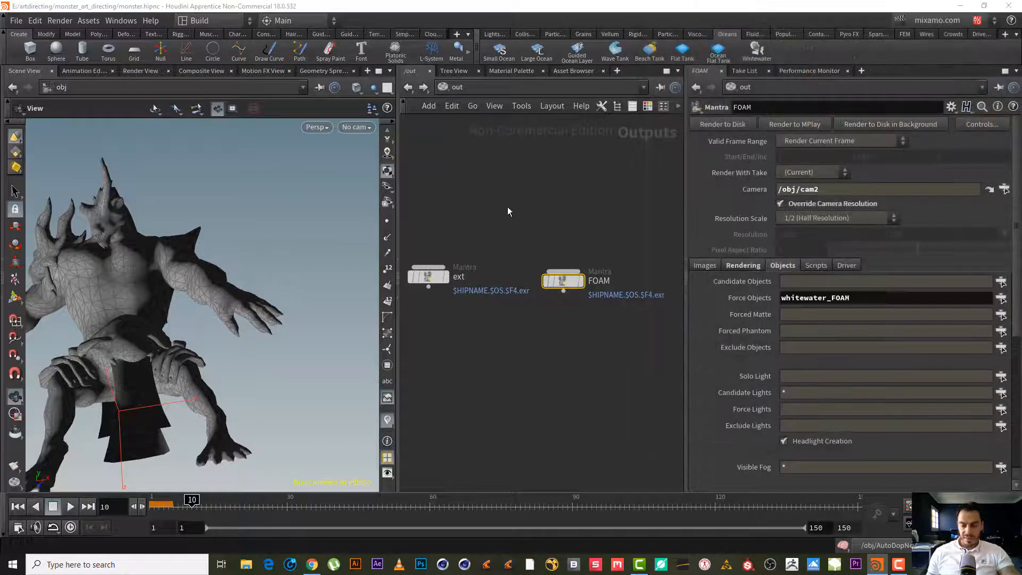
middle_click_drag(506, 207, 570, 222)
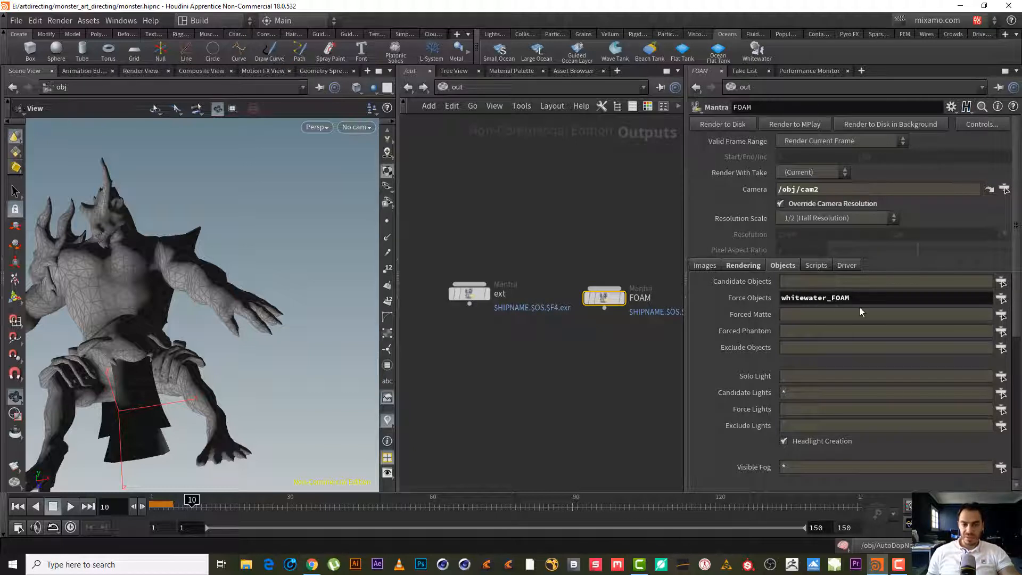
- Look through cam2 in the scene view and render the /out/FOAM node in the Render View
left_click(357, 126)
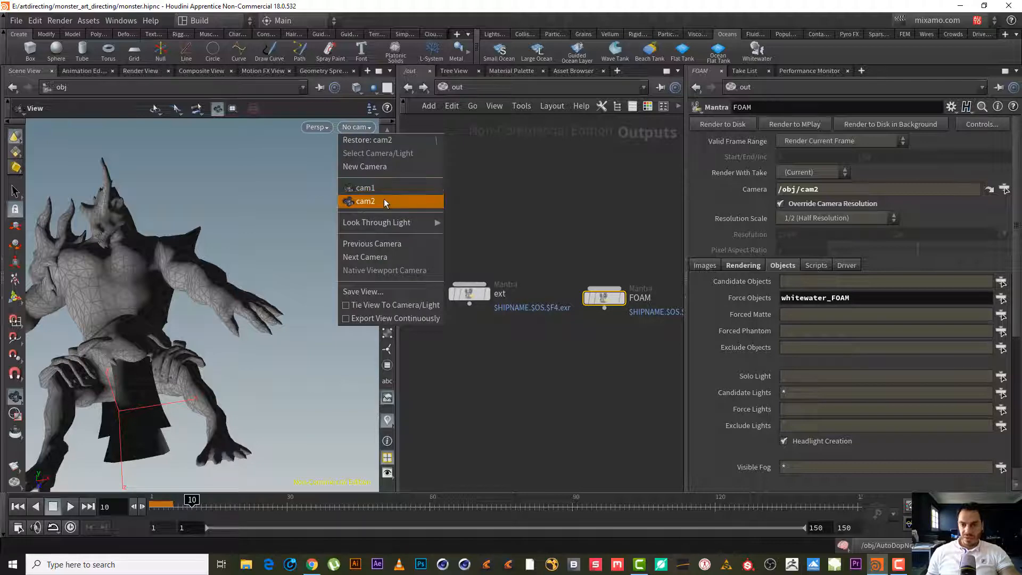
left_click(385, 201)
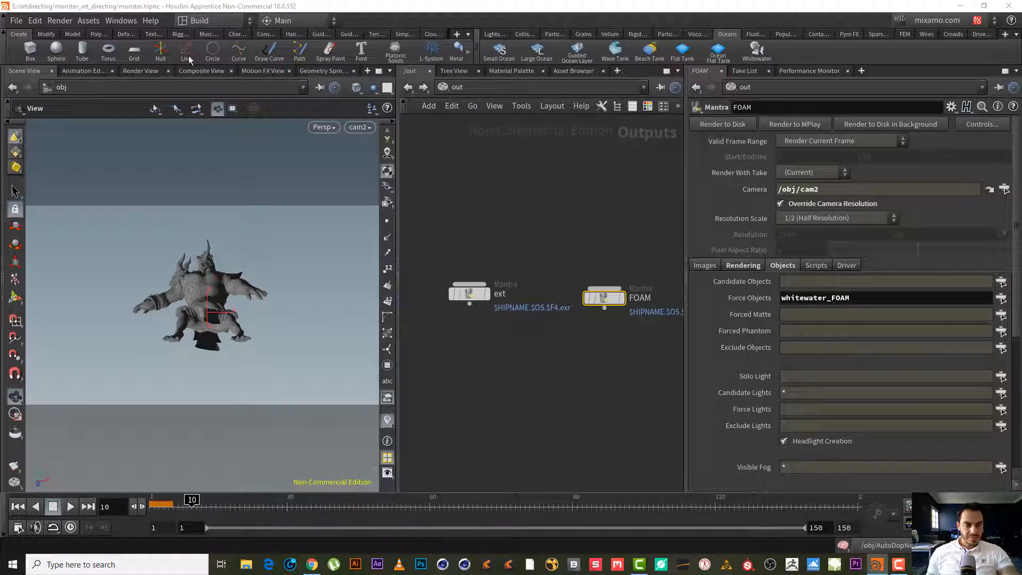
left_click(139, 71)
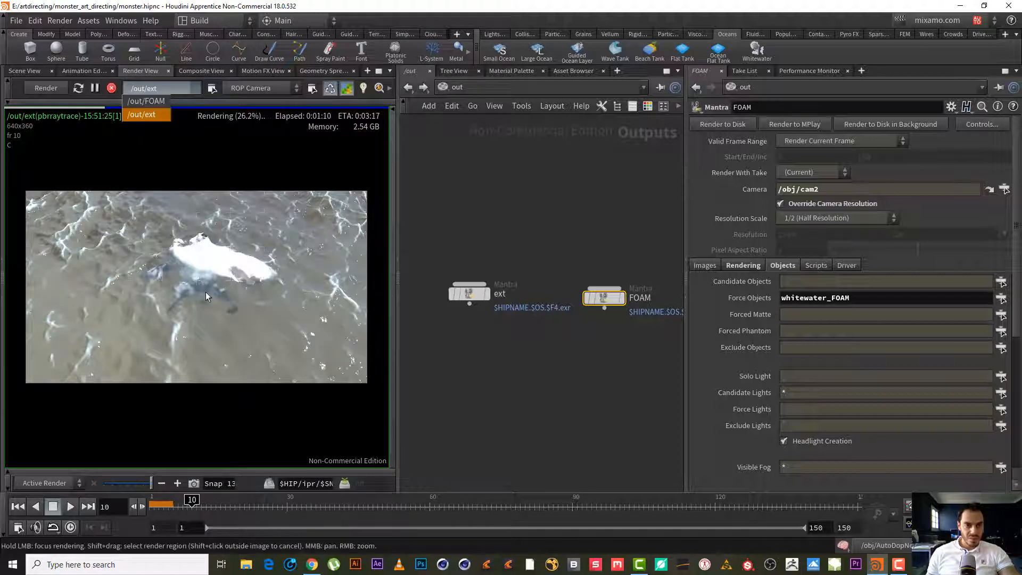
left_click(158, 106)
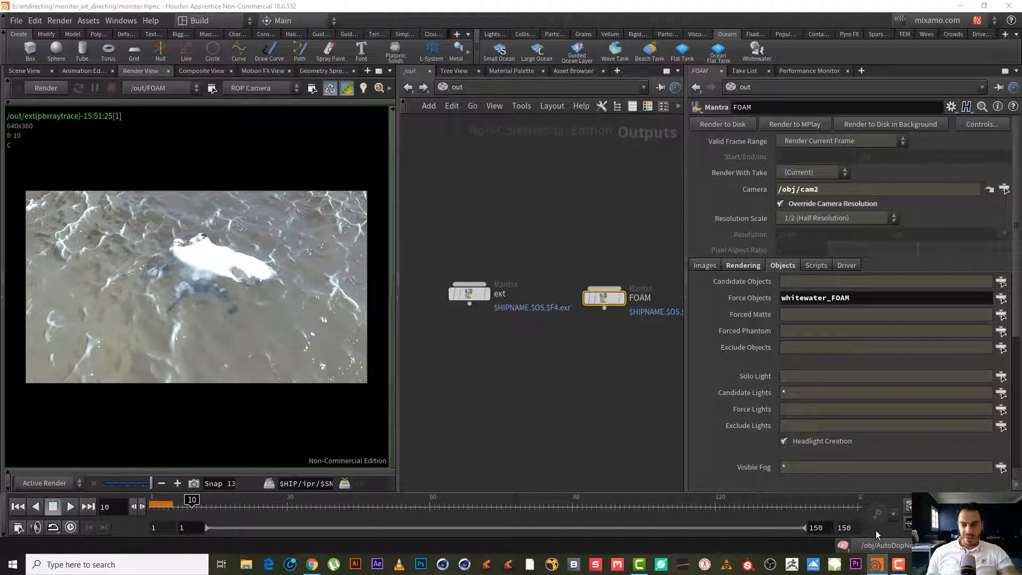
left_click(898, 564)
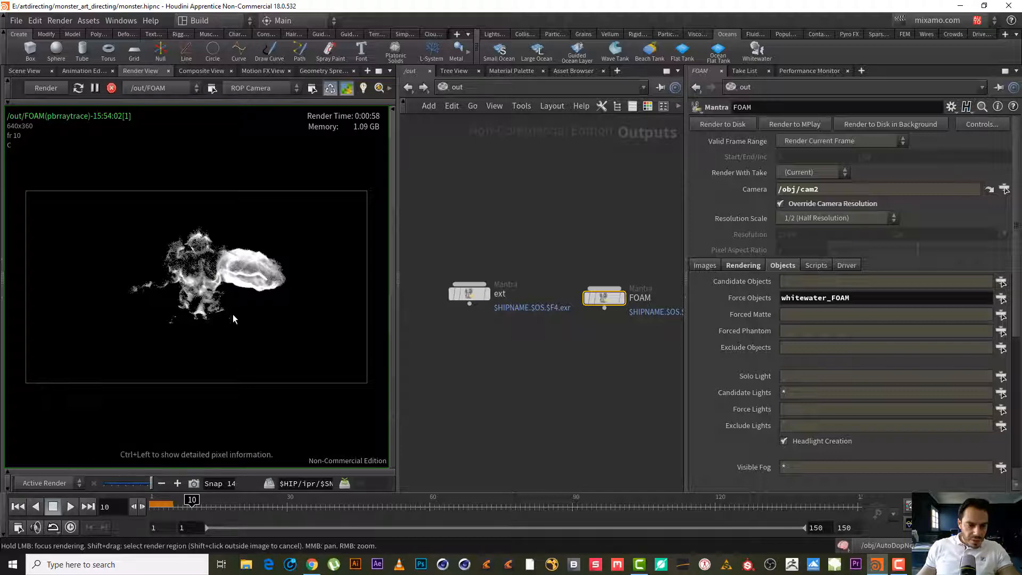
- Examine the rendered foam up close around the monster's body and the large splash beside it
right_click_drag(232, 314, 256, 249)
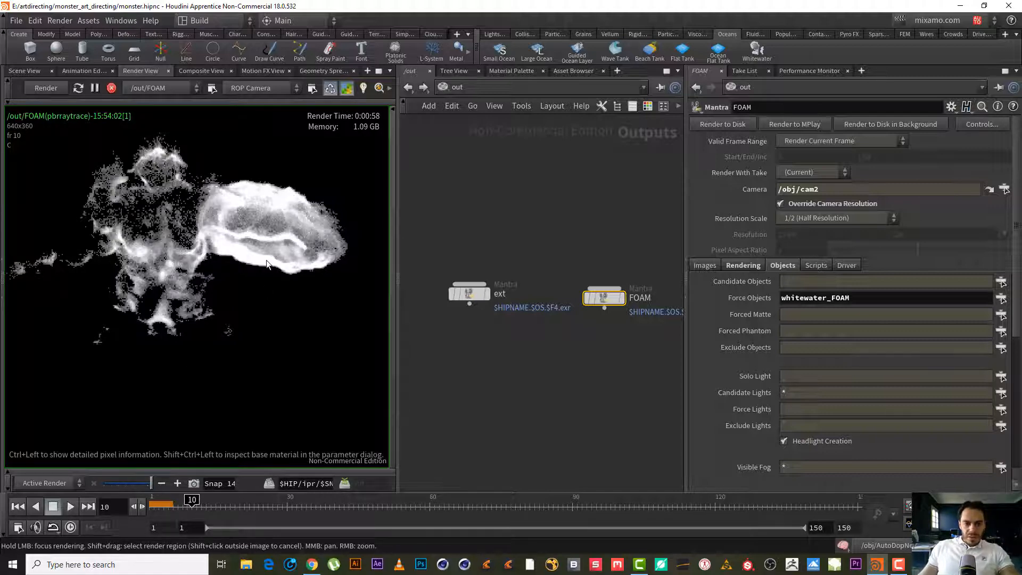
right_click_drag(257, 268, 189, 256)
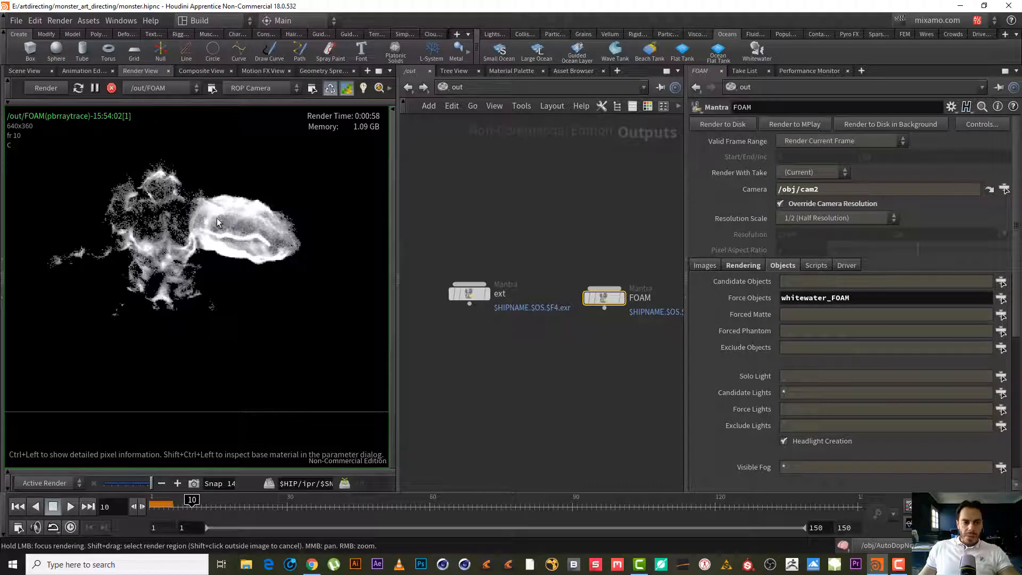
mouse_move(218, 221)
right_mouse_down()
mouse_move(241, 192)
mouse_move(297, 175)
mouse_move(209, 232)
right_mouse_up()
middle_click_drag(210, 232, 249, 245)
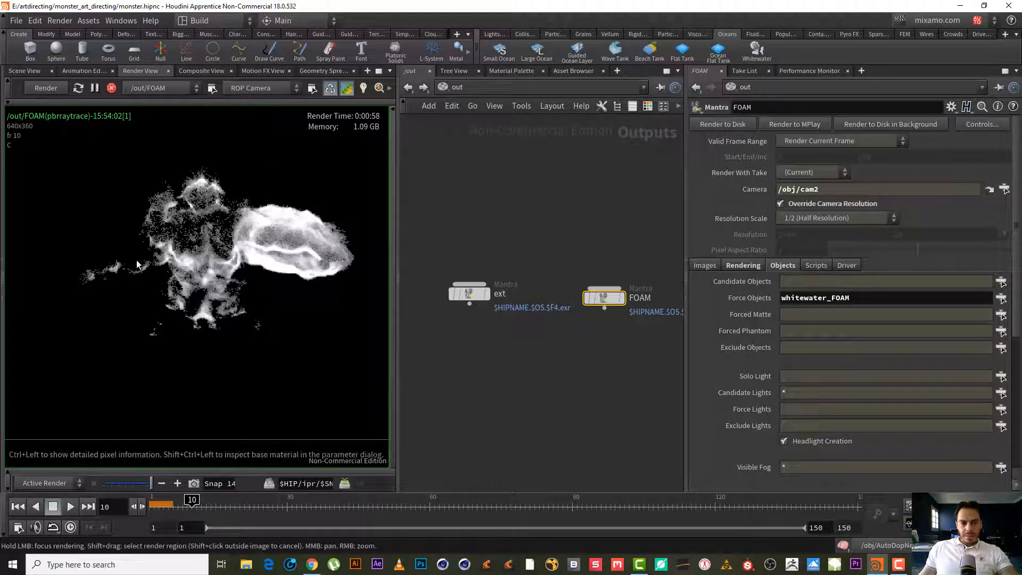
right_click_drag(263, 288, 212, 254)
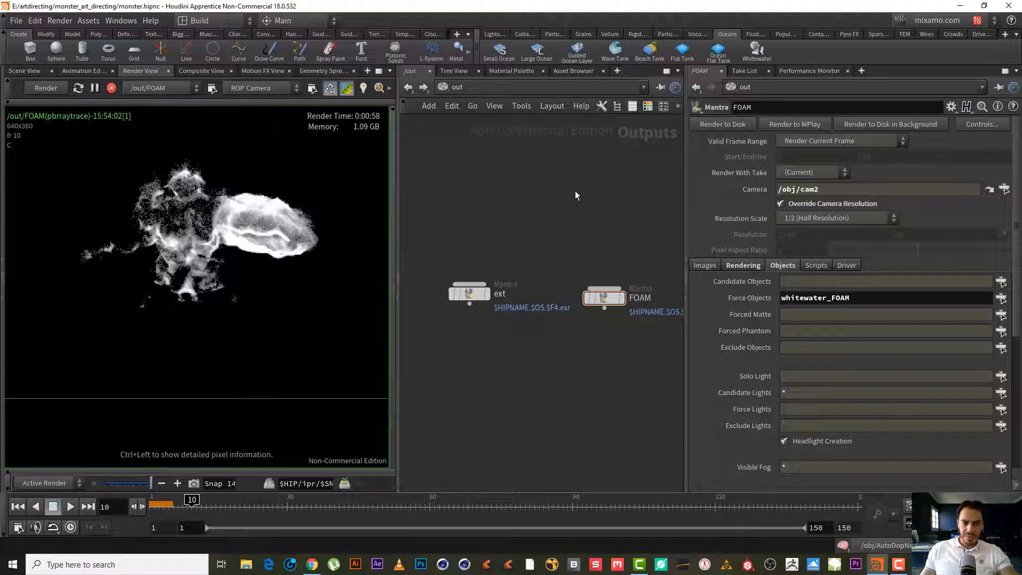
middle_click_drag(538, 213, 506, 197)
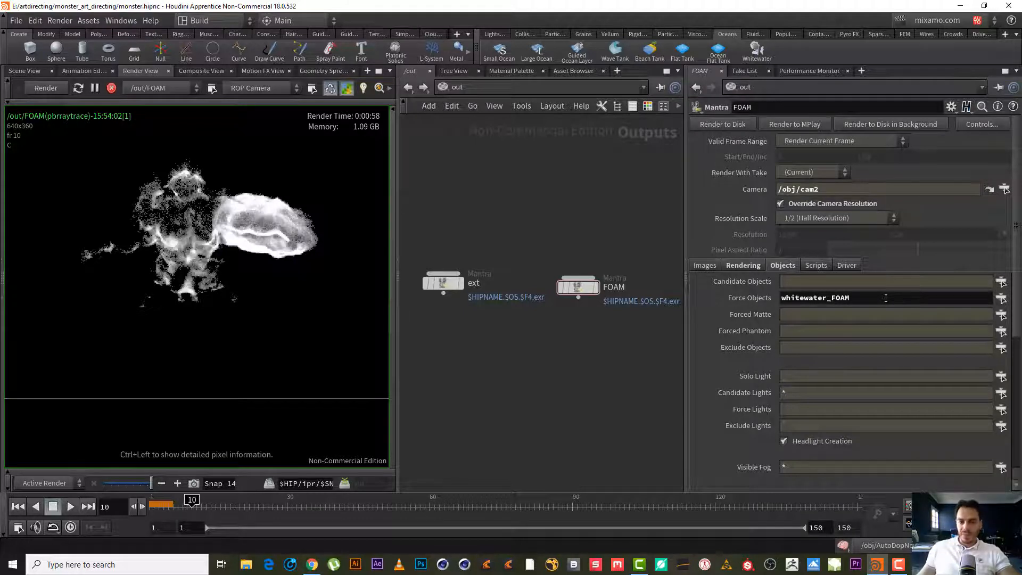
left_click(899, 564)
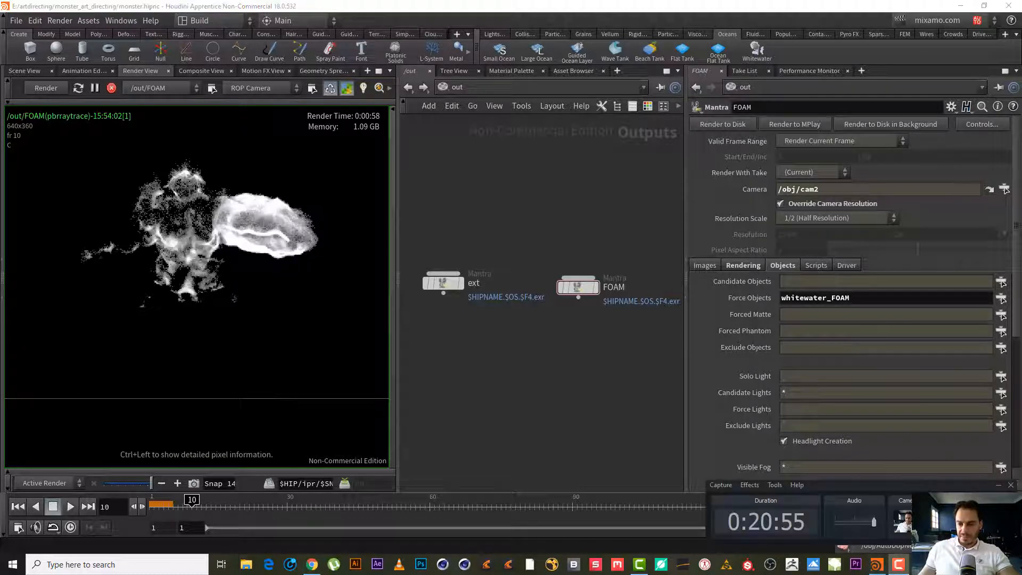
- Add flattank_fluid_extended to the FOAM node's force objects and test-render the foam together with the water surface
left_click(1001, 298)
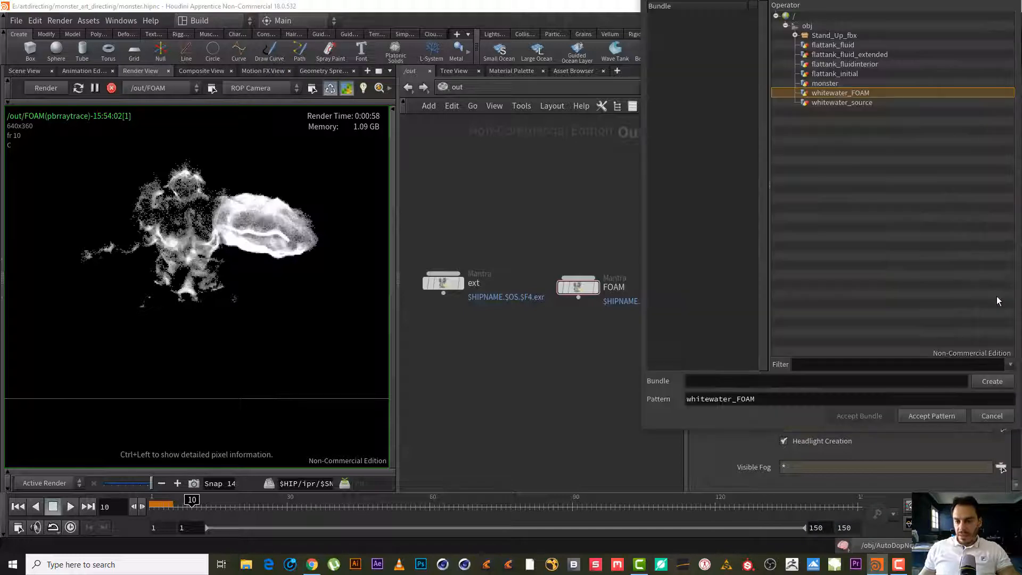
left_click(889, 54, "ctrl")
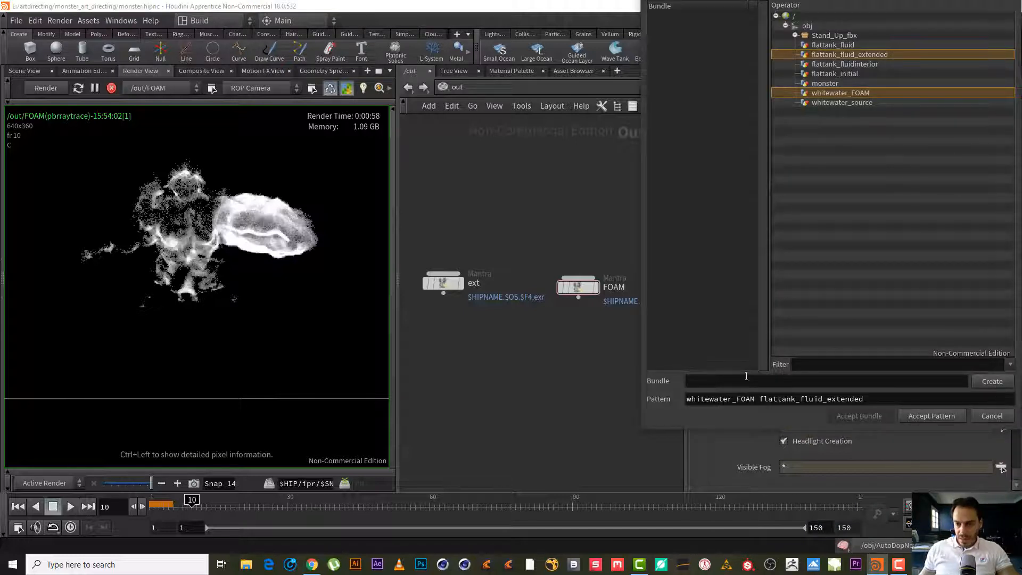
left_click(952, 415)
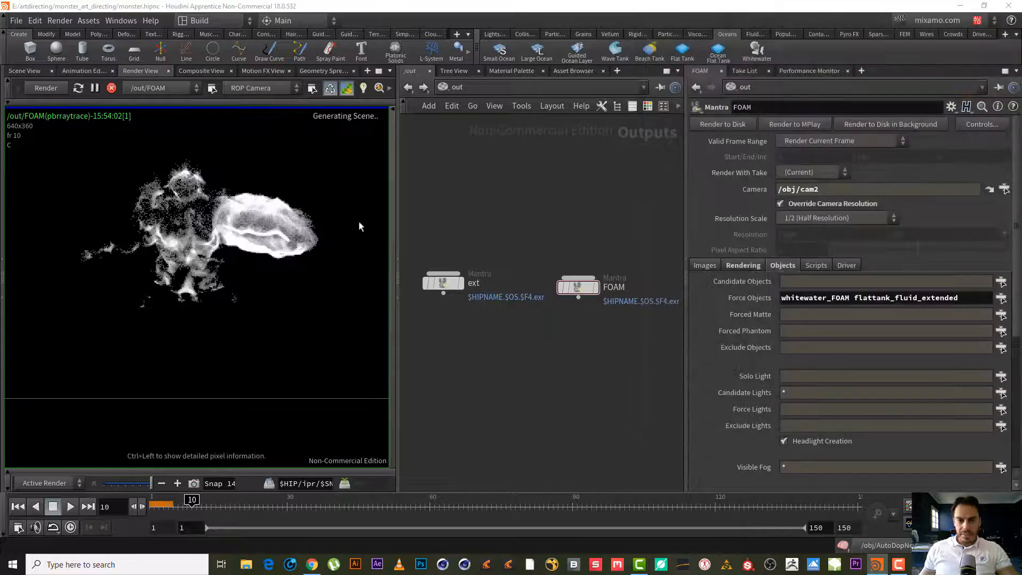
left_click(47, 89)
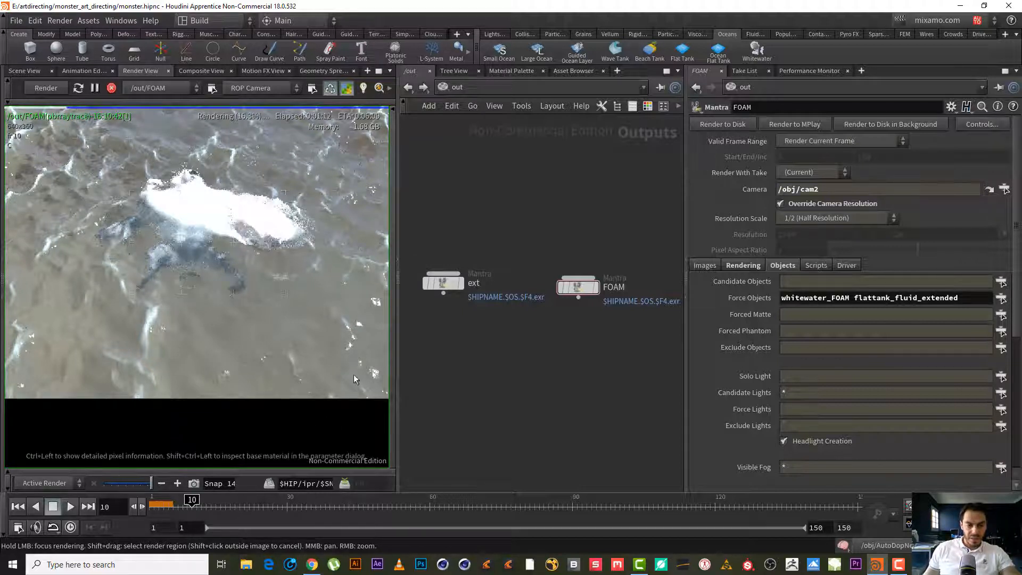
left_click(112, 89)
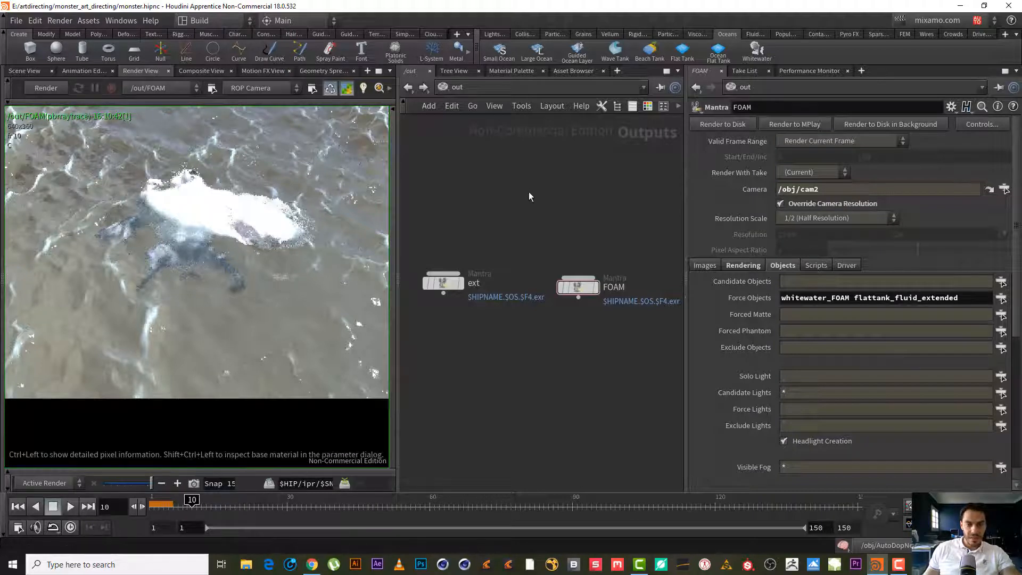
- Inside the whitewater_FOAM network, insert an Attribute Randomize node between pointvop1 and set_density
left_click(511, 88)
left_click(546, 135)
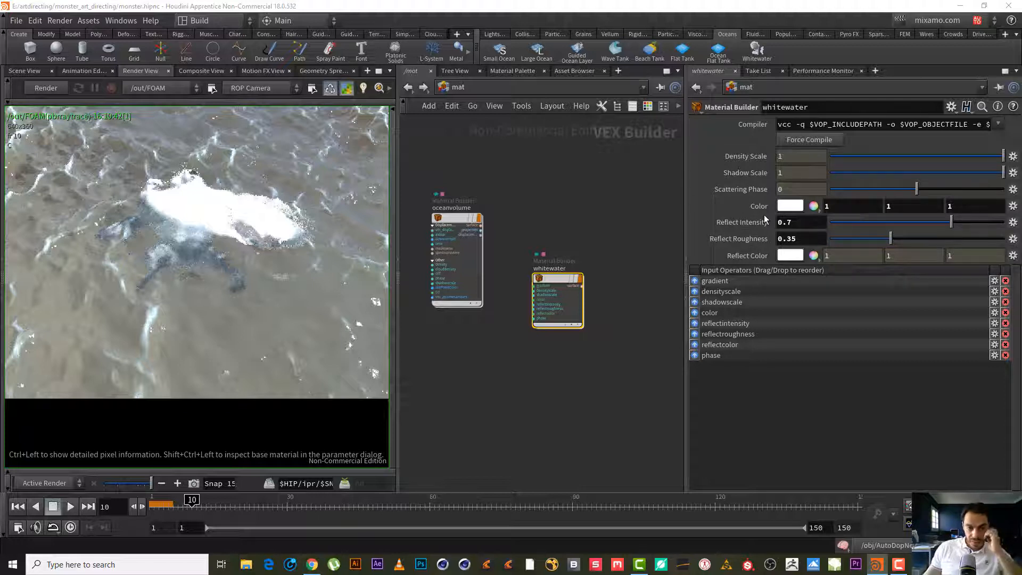
left_click(452, 88)
left_click(501, 144)
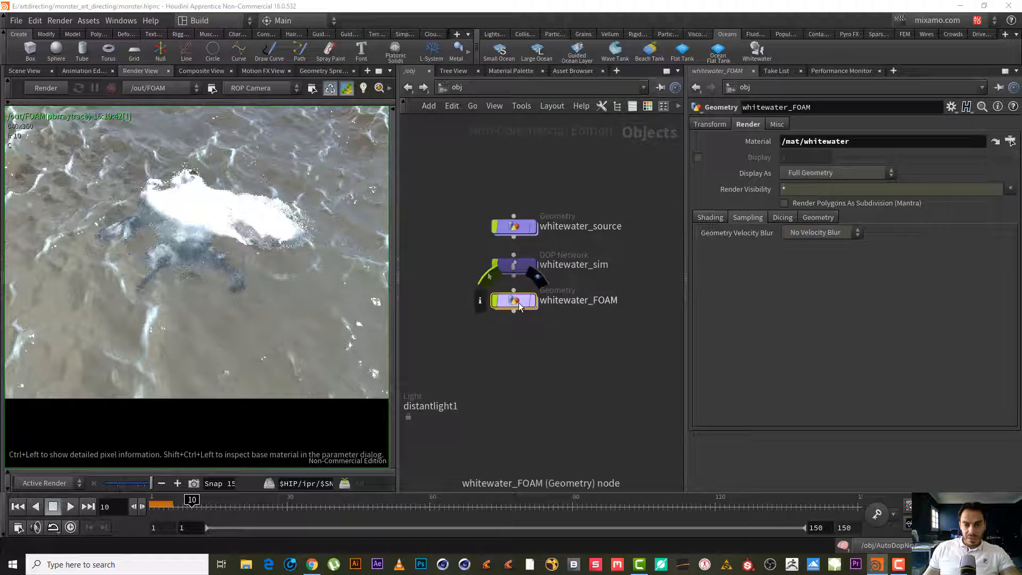
double_click(530, 304)
scroll(597, 298, "up", 3)
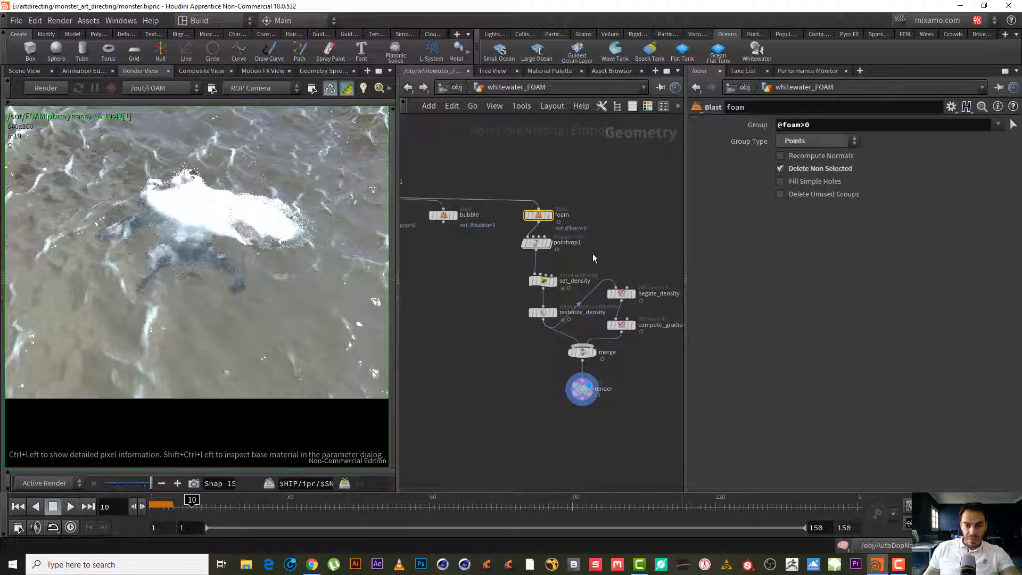
key("Tab")
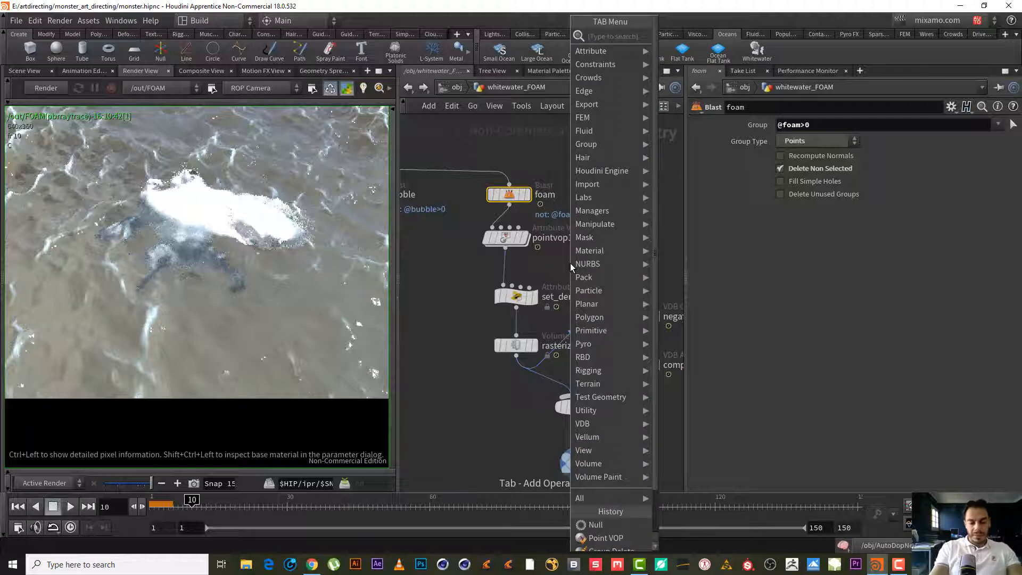
type("ATT R")
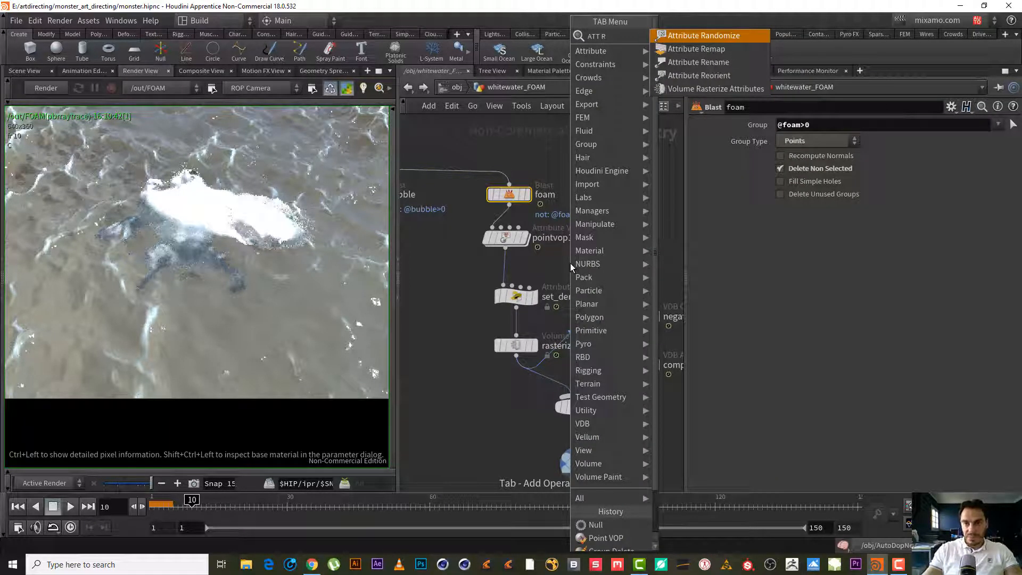
key("Return")
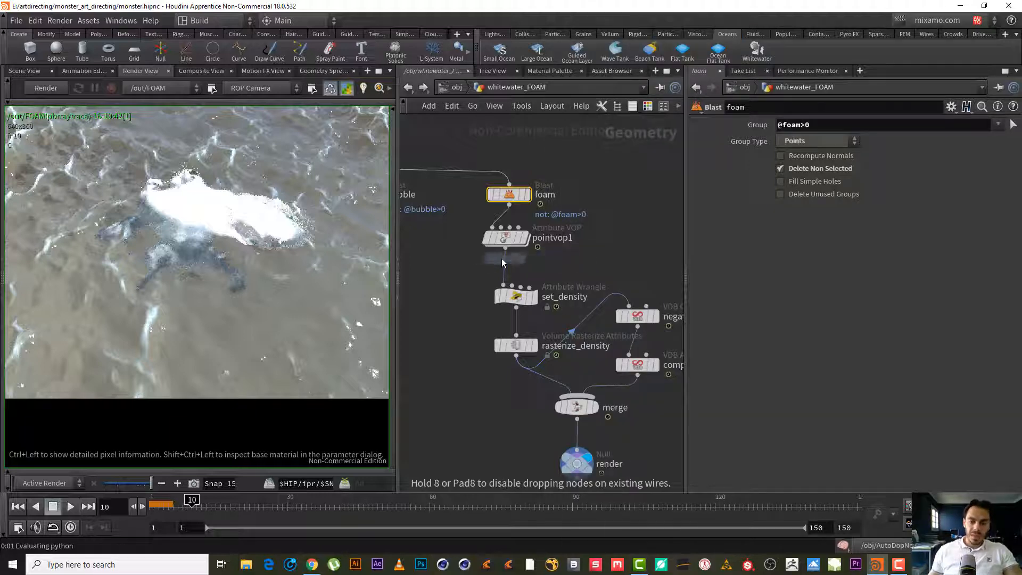
left_click(502, 259)
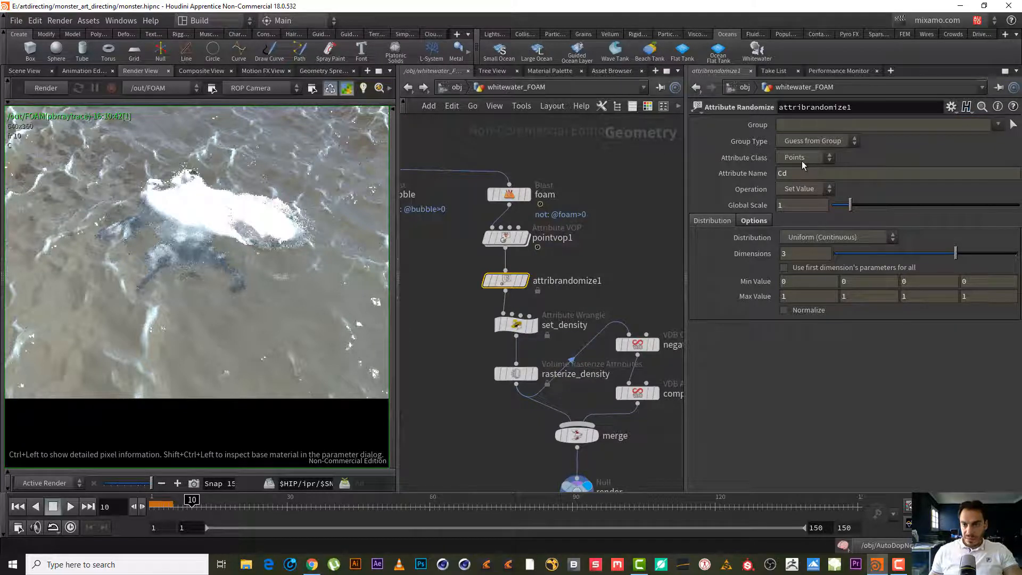
- Make the Attribute Randomize node act on pscale with the Multiply operation and a global scale of 0.2
double_click(794, 175)
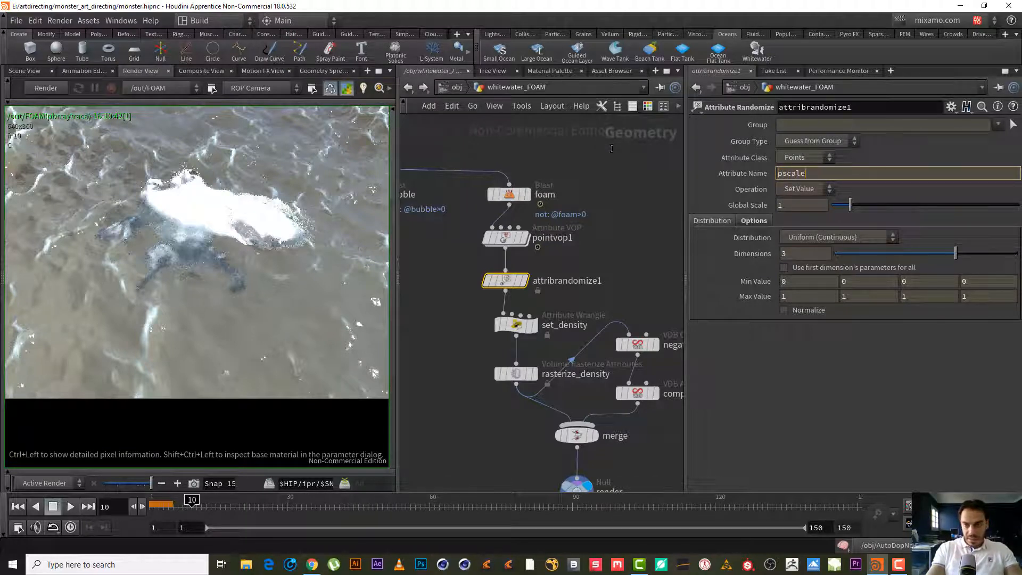
key("Return")
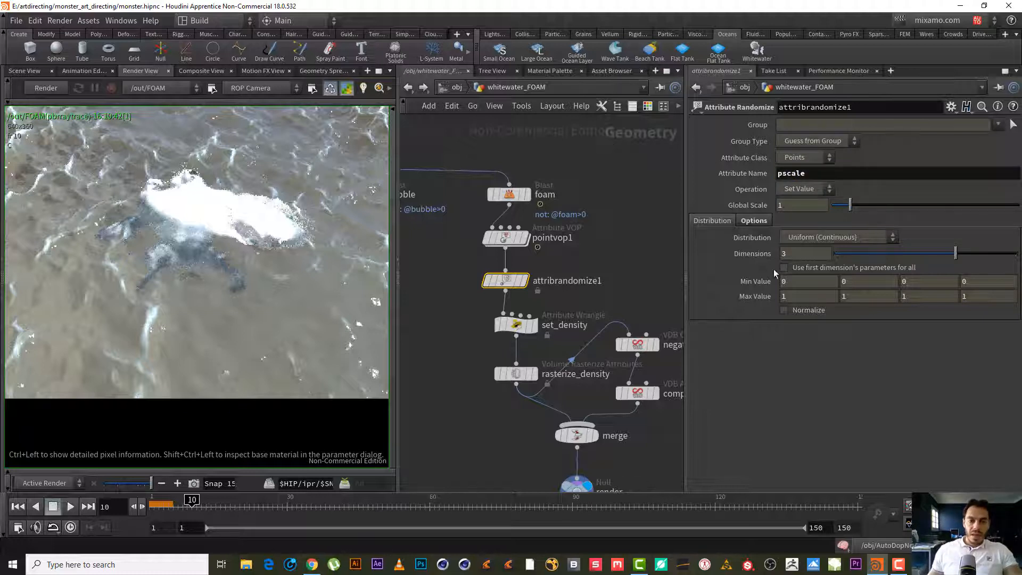
left_click(808, 190)
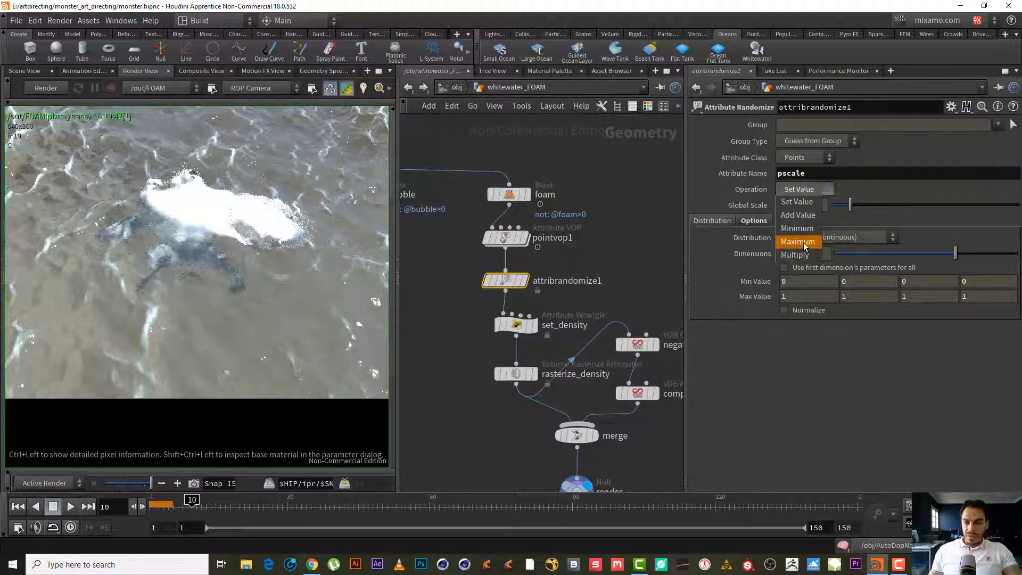
left_click(797, 255)
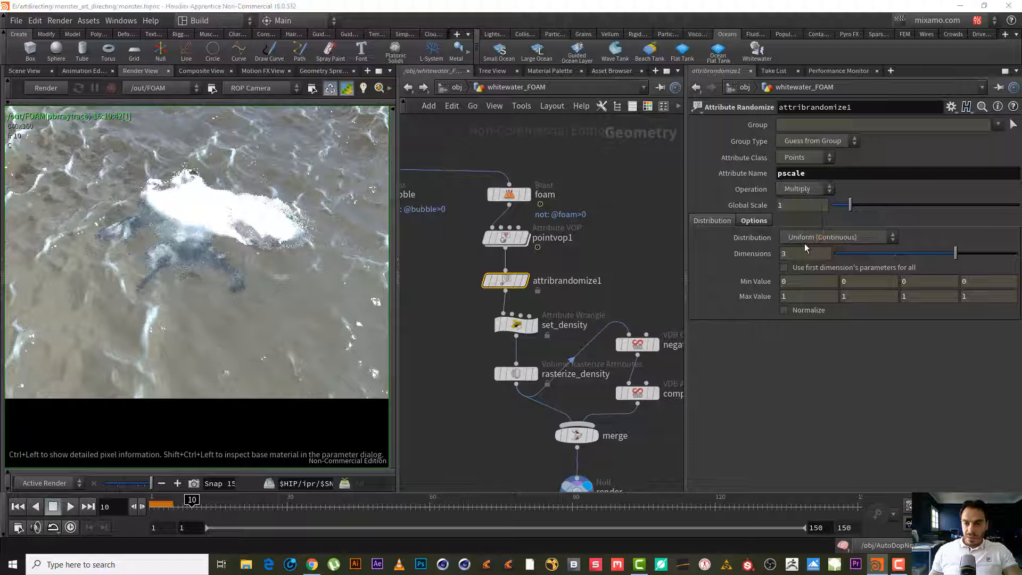
left_click(798, 205)
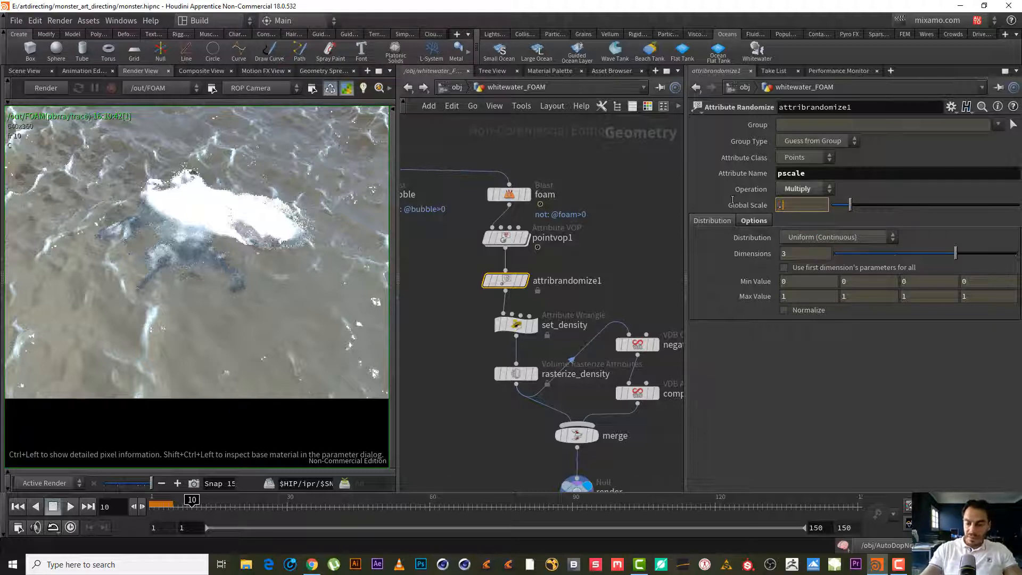
type(".2")
key("Return")
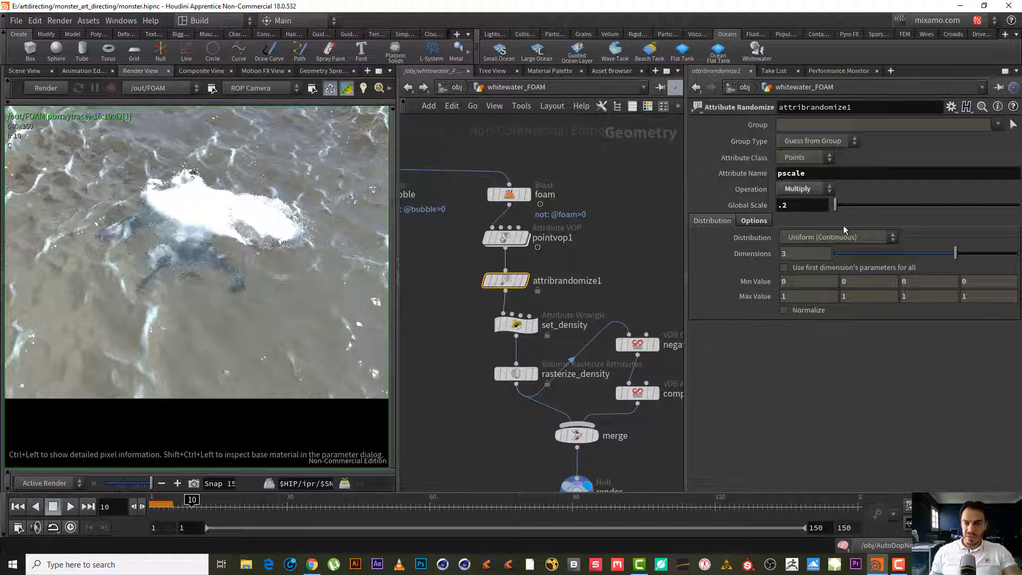
- Set the randomization to 1 dimension and enable the seed attribute with id
left_click_drag(809, 254, 660, 238)
type("1")
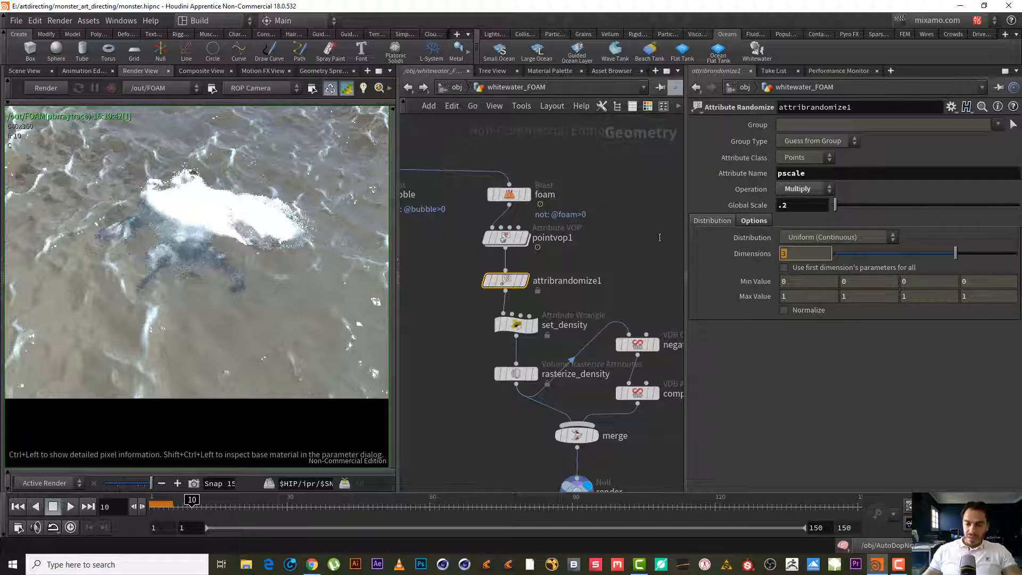
key("Return")
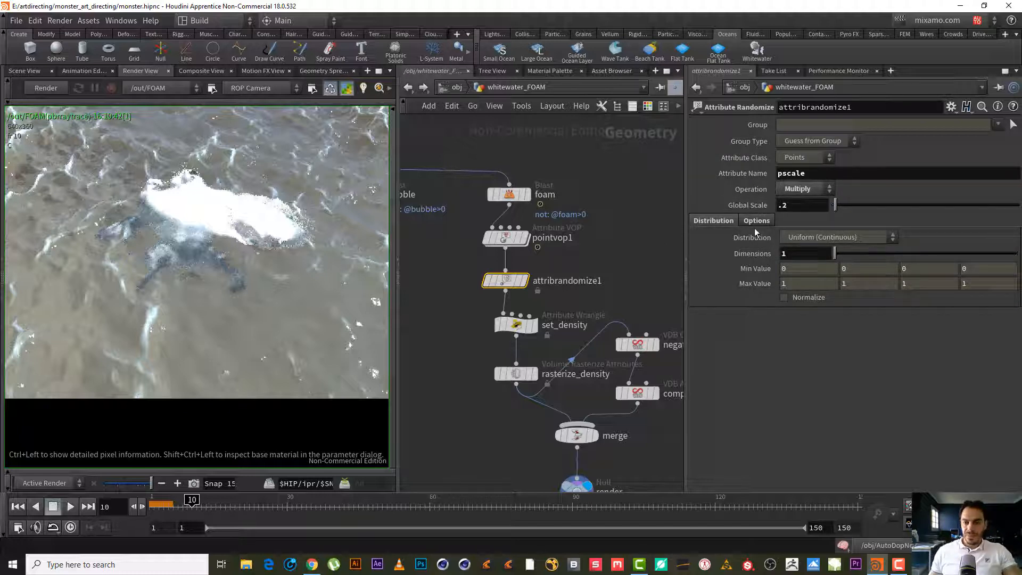
left_click(761, 222)
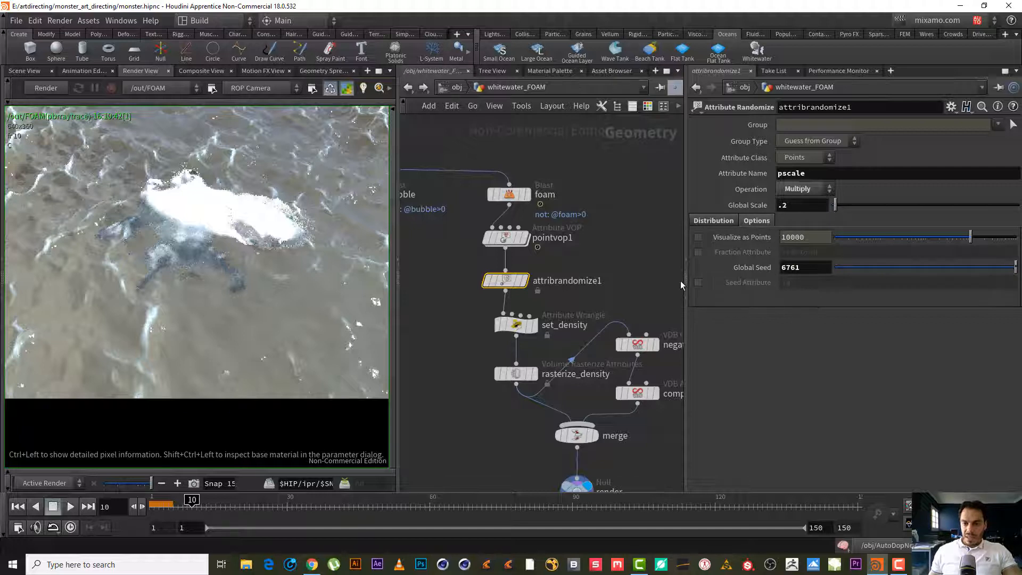
left_click(697, 283)
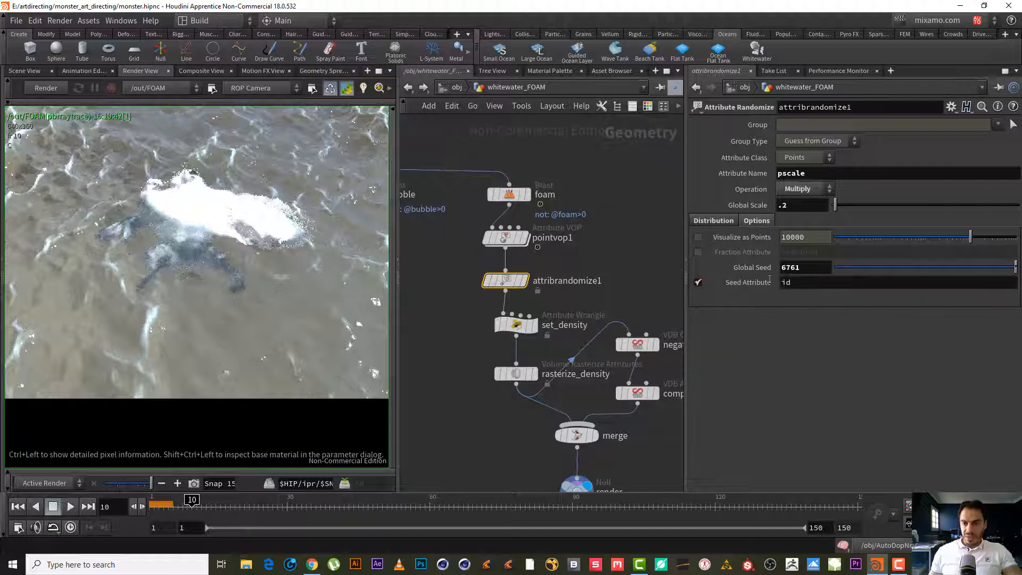
left_click(711, 222)
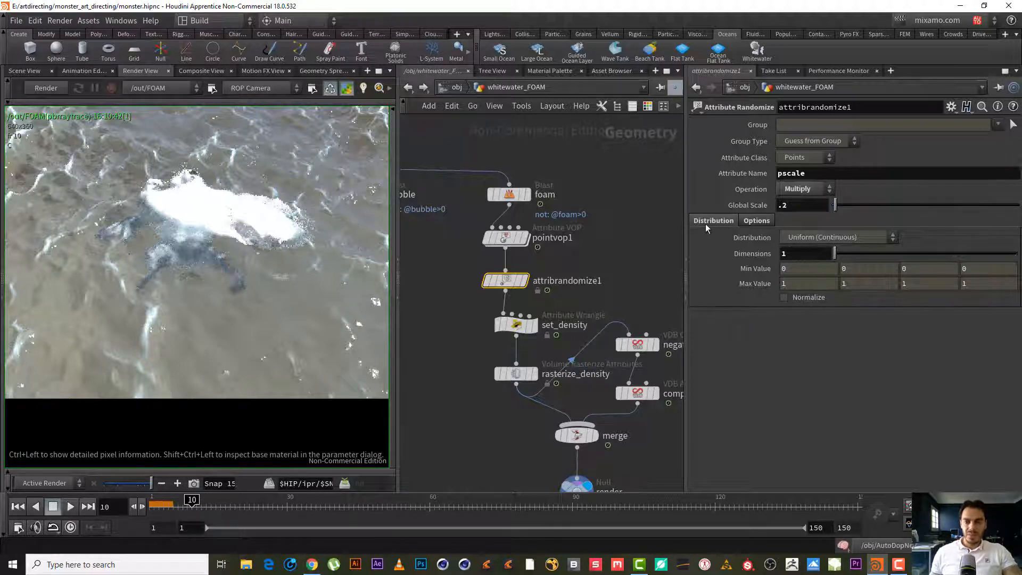
left_click(768, 225)
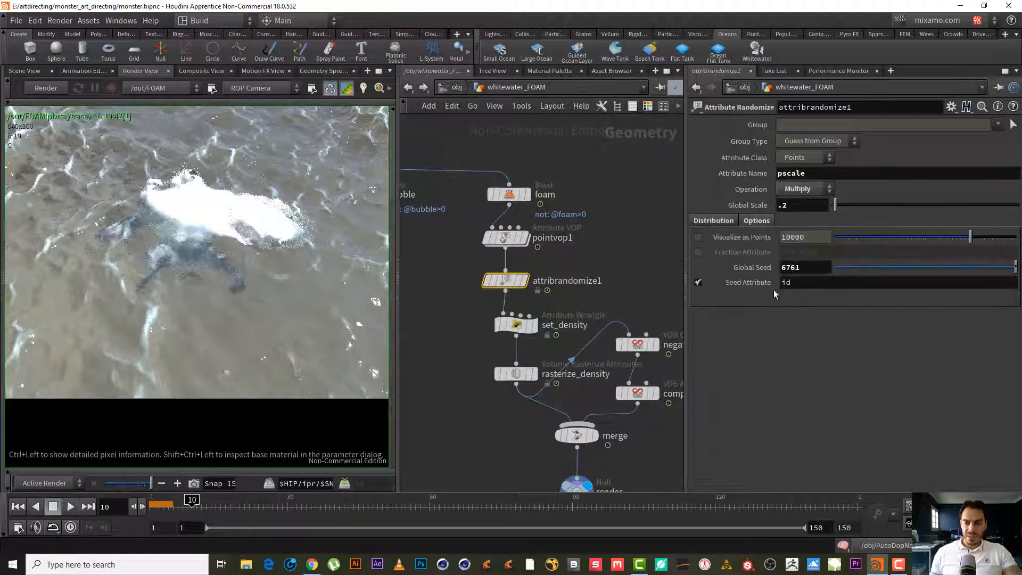
- Set the random pscale distribution's minimum value to 0.5 and maximum value to 1.5
left_click(713, 219)
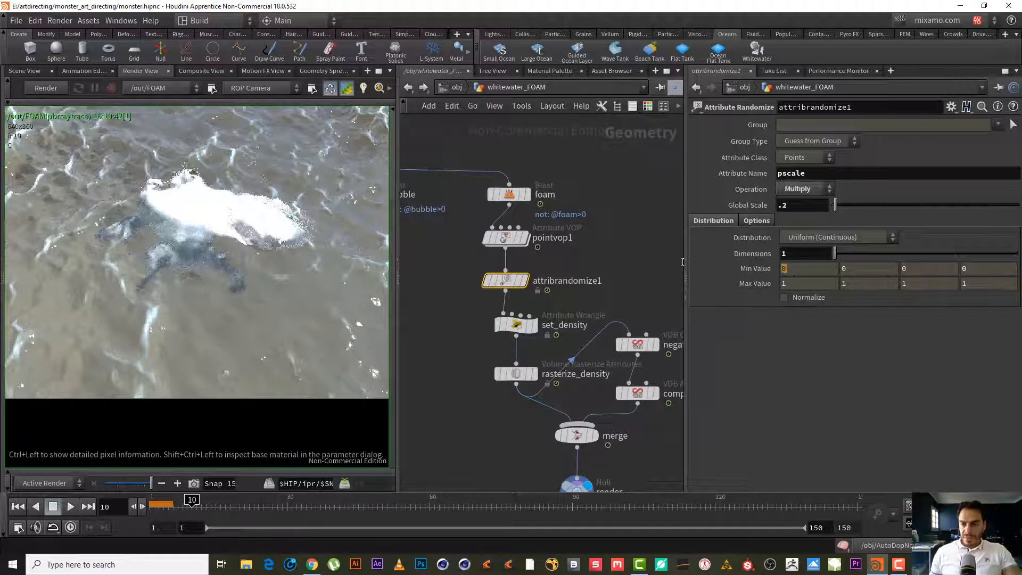
left_click(792, 269)
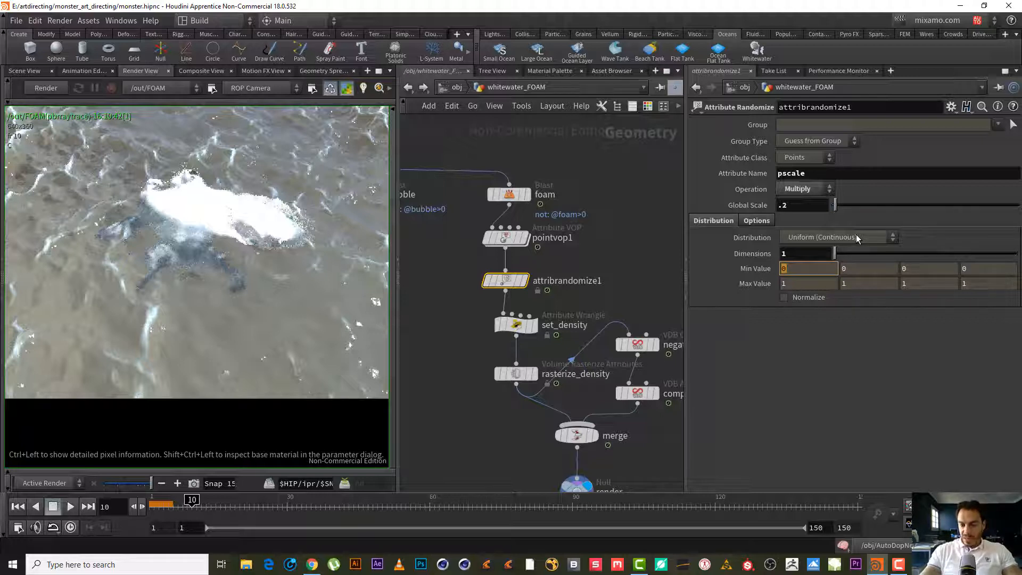
type(".5")
key("Return")
left_click(820, 281)
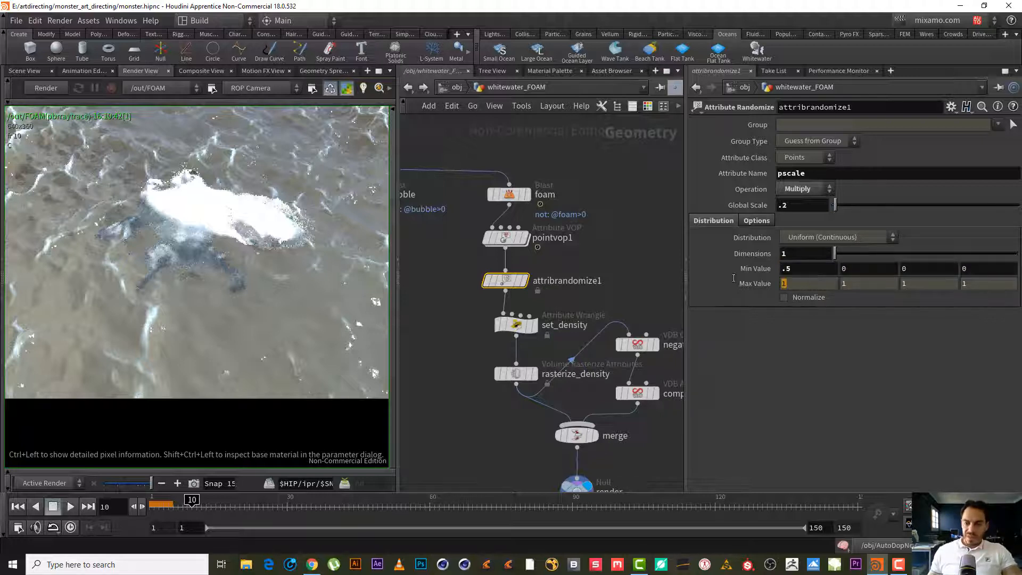
type("1.5")
key("Return")
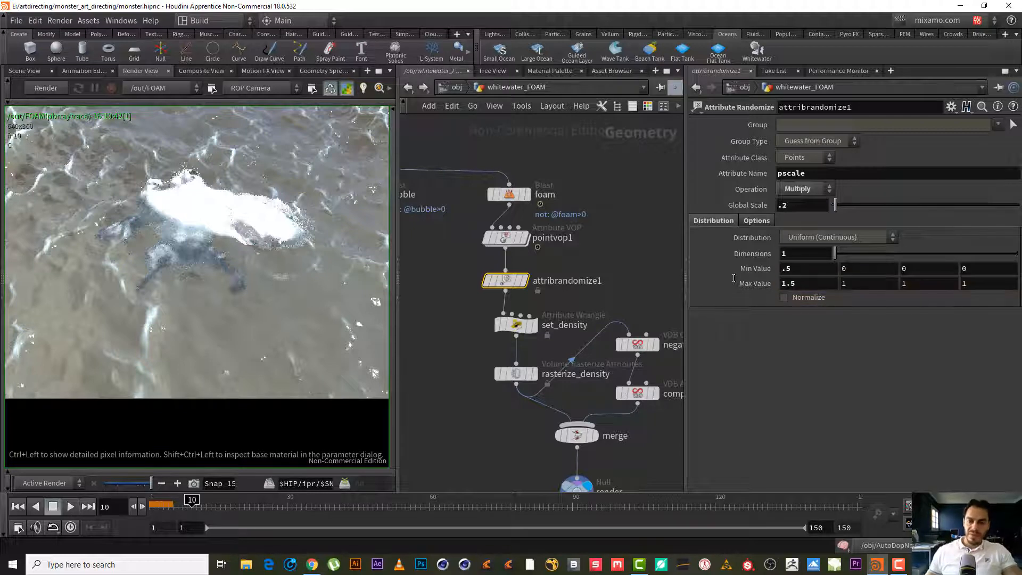
left_click(841, 237)
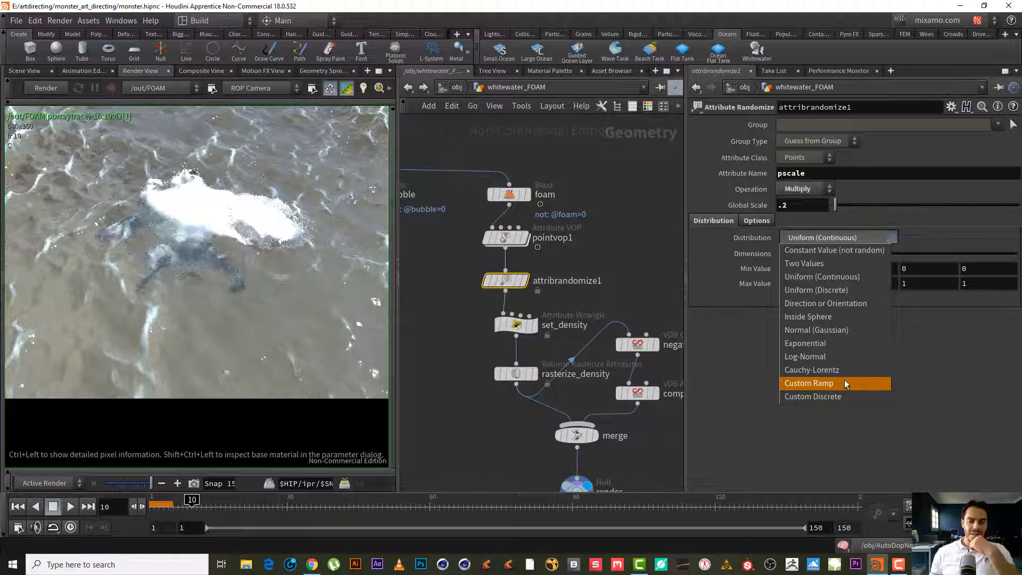
key("Escape")
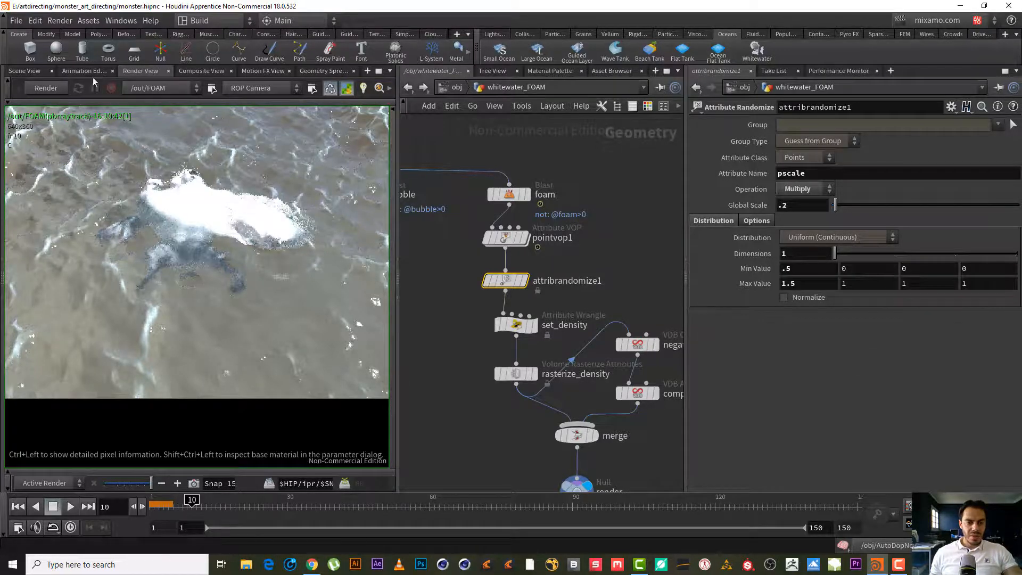
- Render /out/FOAM with the randomized pscale, compare it with Snap 14, and stop the render
left_click(46, 88)
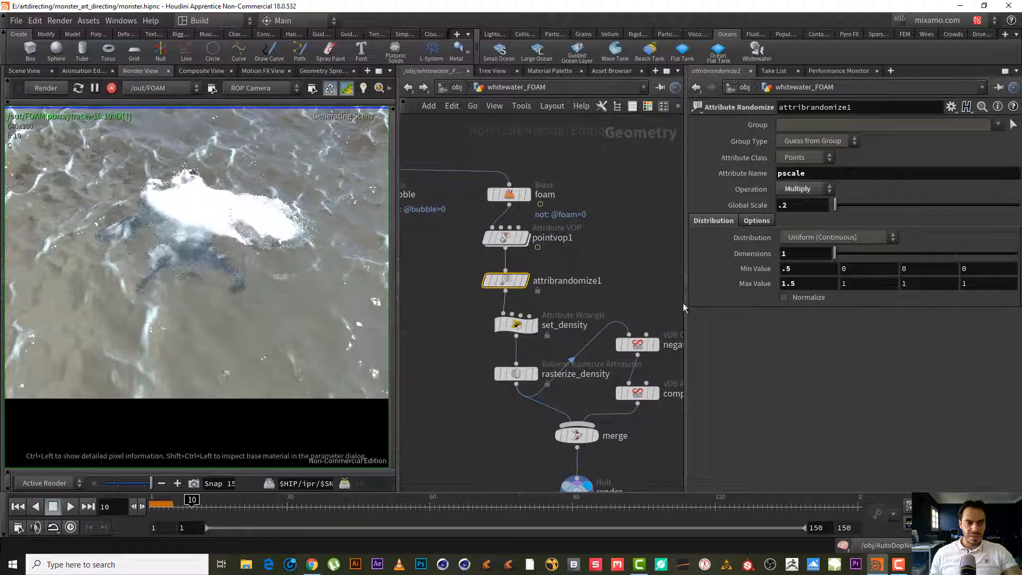
left_click(904, 569)
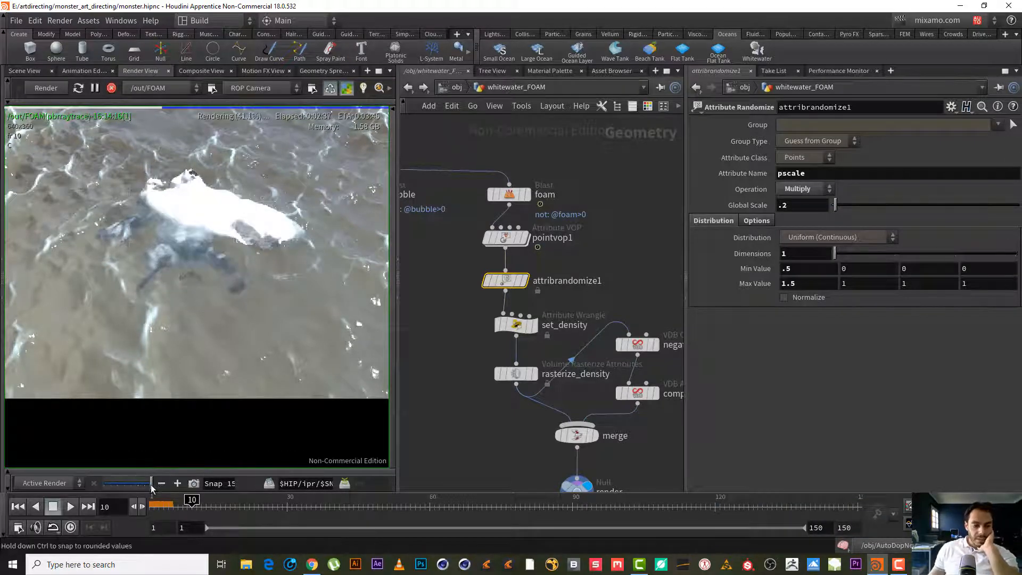
left_click_drag(152, 486, 149, 485)
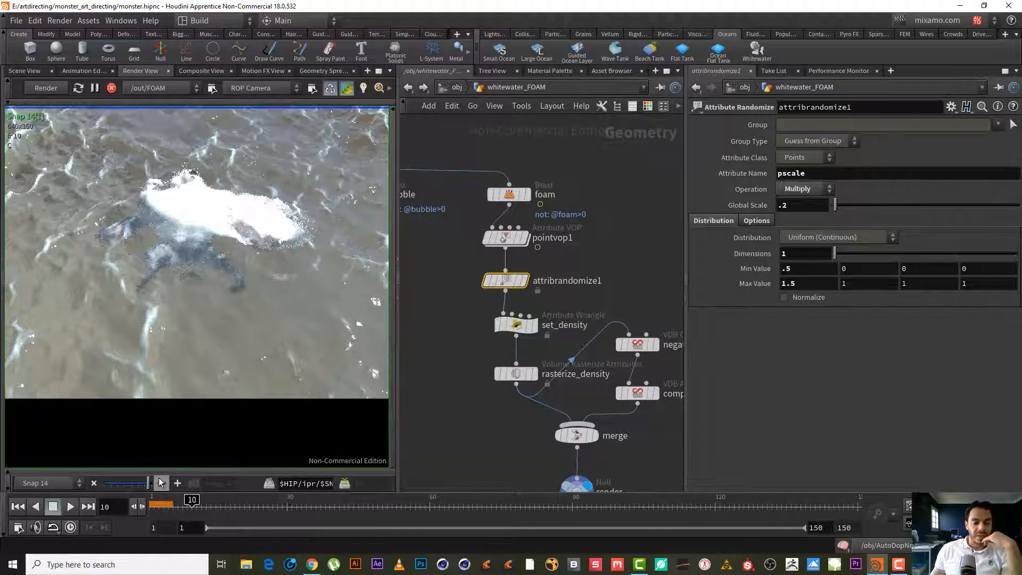
mouse_move(149, 483)
left_mouse_down()
mouse_move(156, 487)
mouse_move(148, 482)
left_mouse_up()
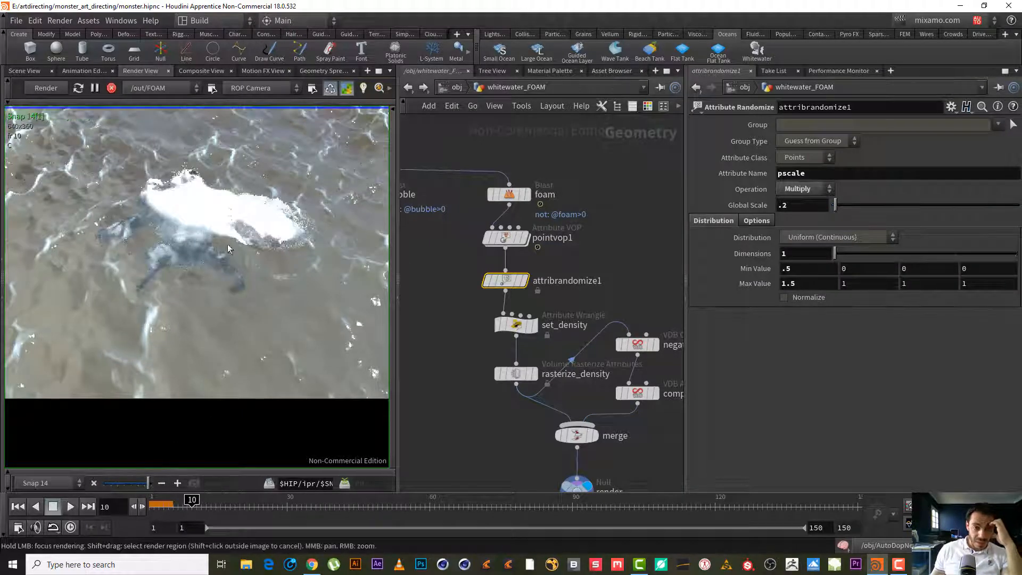
left_click_drag(148, 483, 155, 492)
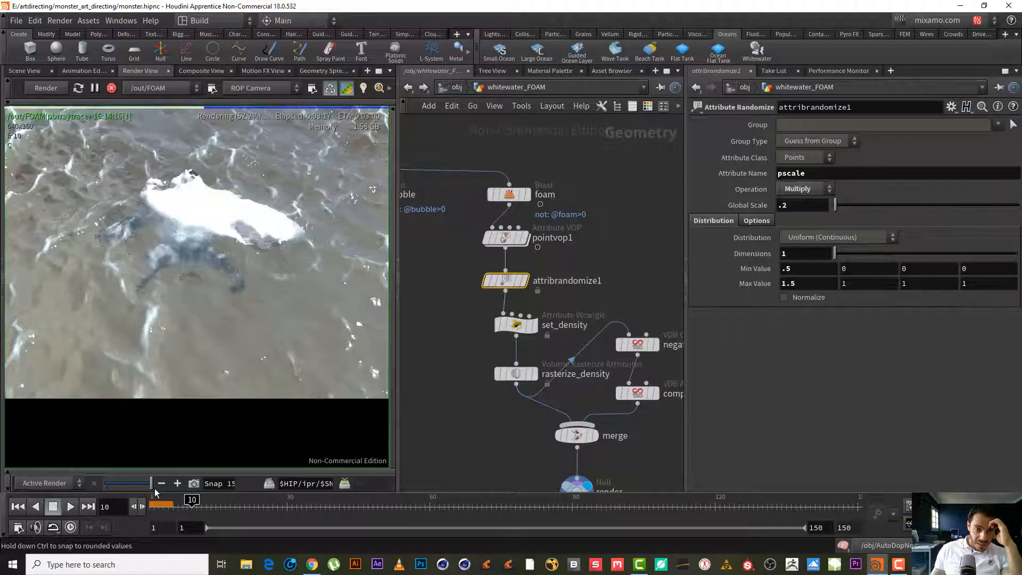
mouse_move(501, 281)
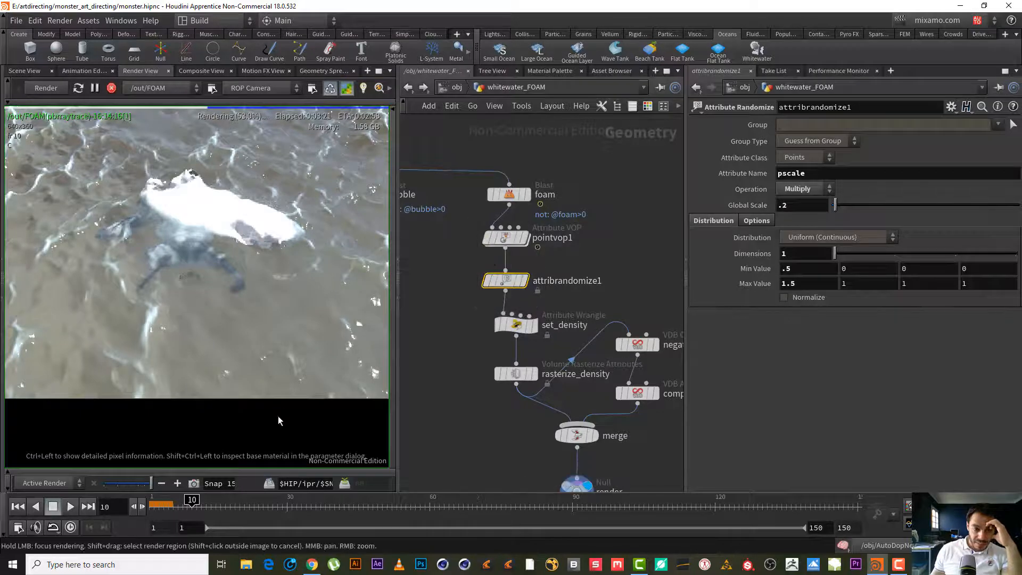
left_click(111, 87)
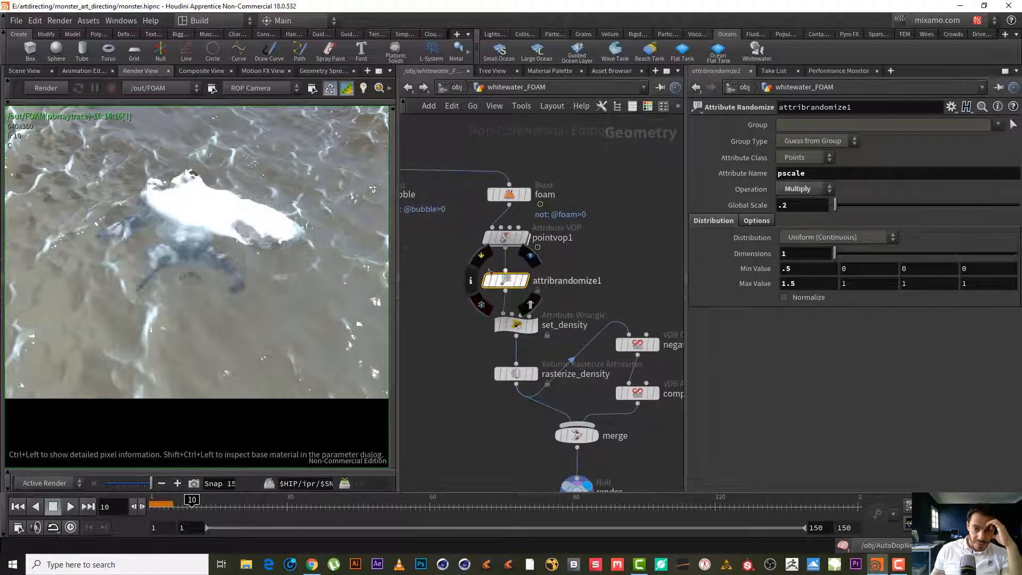
- Bypass the attribrandomize1 node and return to the object level
left_click(482, 258)
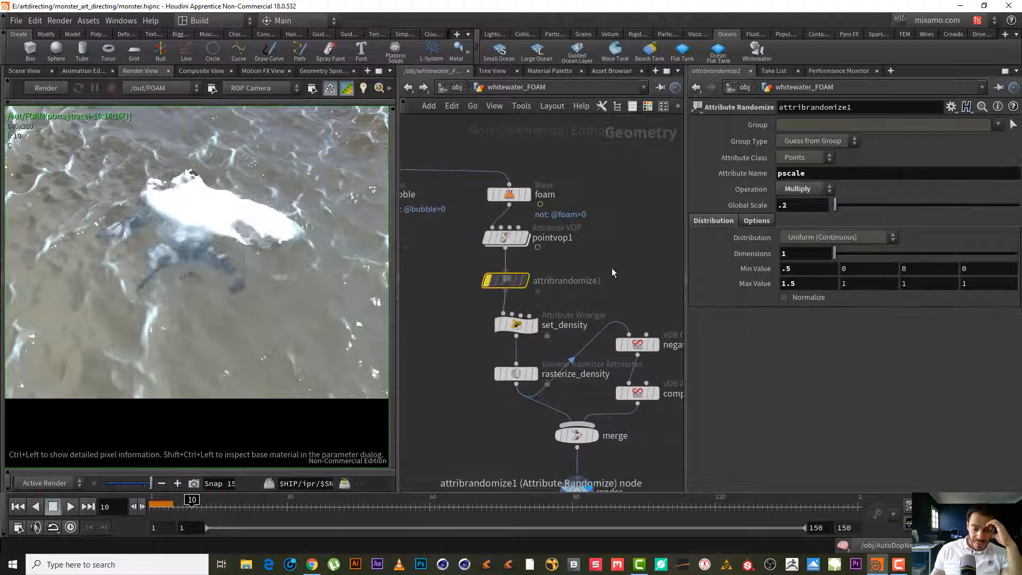
middle_click_drag(614, 264, 552, 256)
scroll(557, 256, "down", 3)
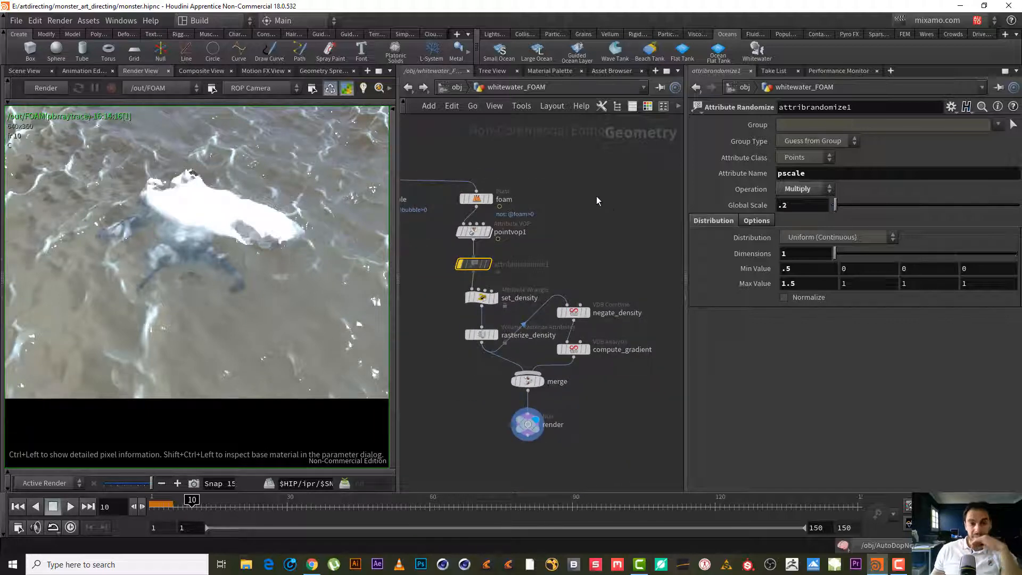
left_click(458, 88)
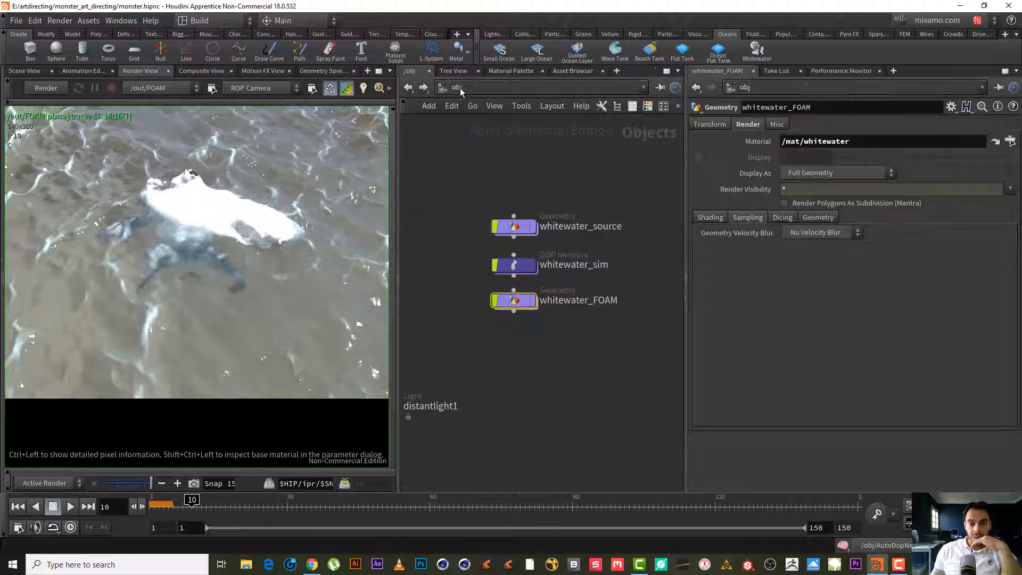
- Open the shader network of the oceansurface material in the /mat context
left_click(500, 91)
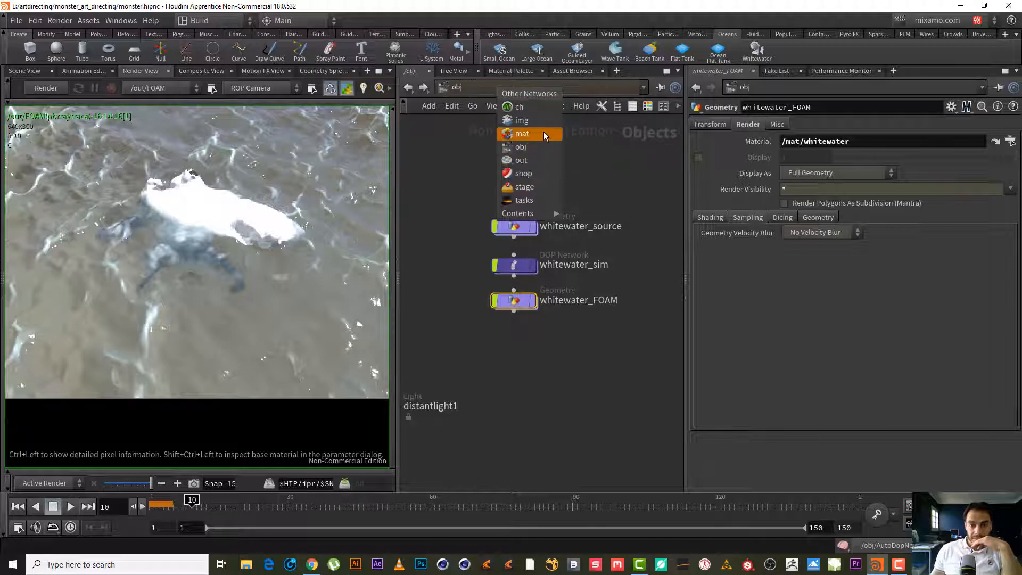
left_click(544, 134)
middle_click_drag(555, 363, 620, 266)
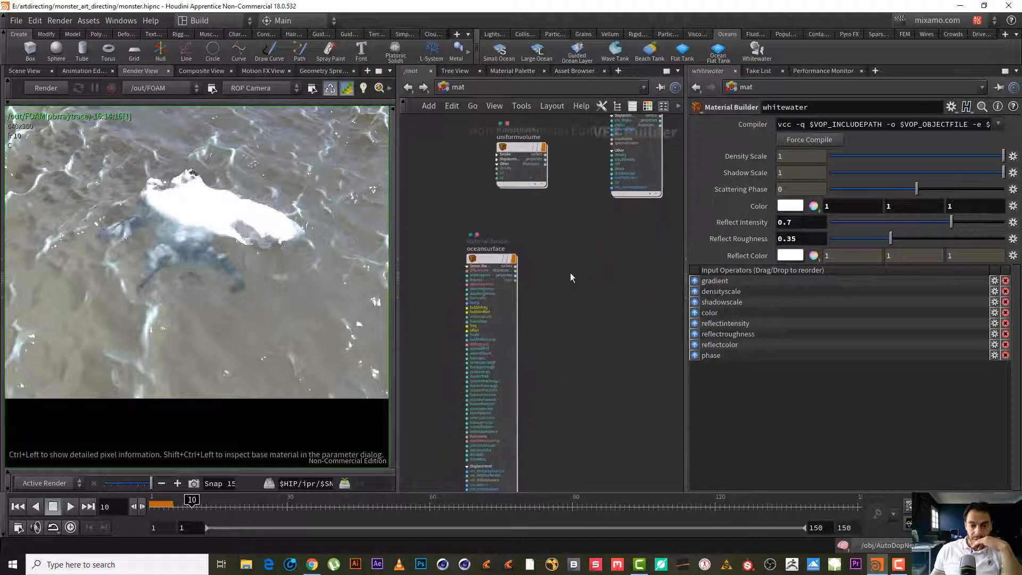
double_click(497, 260)
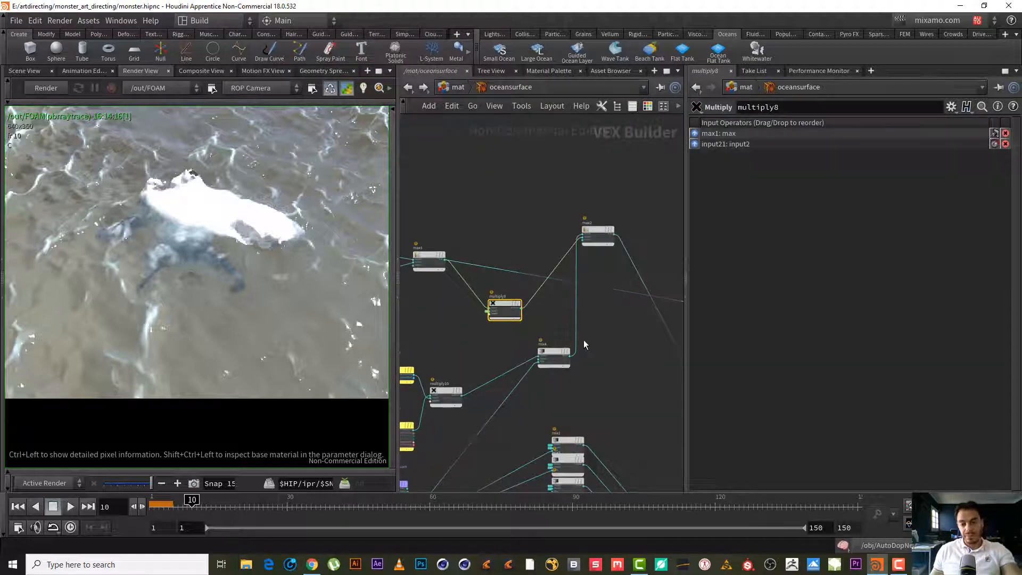
- Wire the output of mix4 into the diff_int input of classicshadercore1
middle_click_drag(604, 369, 566, 346)
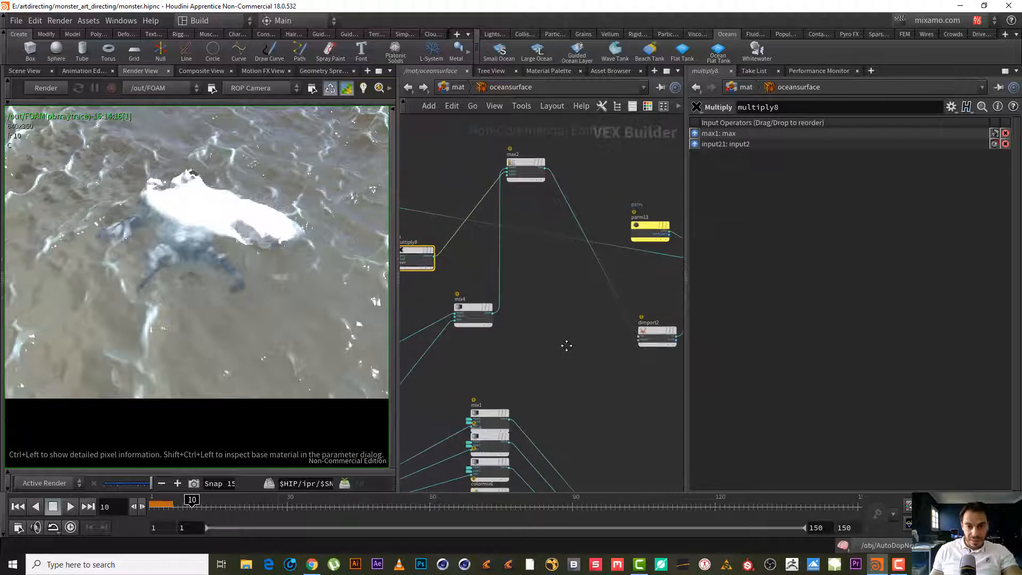
left_click(494, 316)
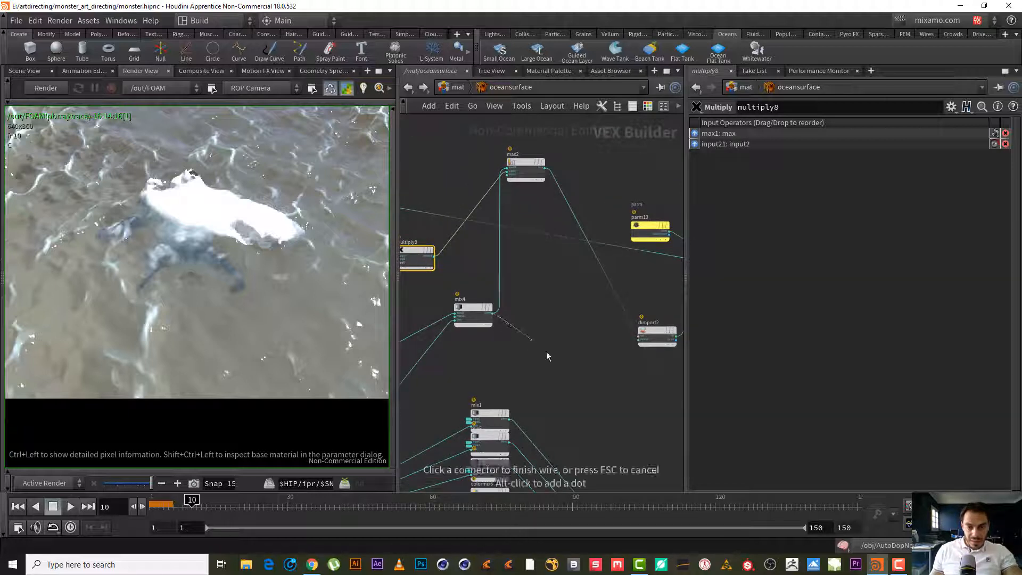
middle_click_drag(563, 365, 463, 209)
middle_click_drag(579, 318, 561, 155)
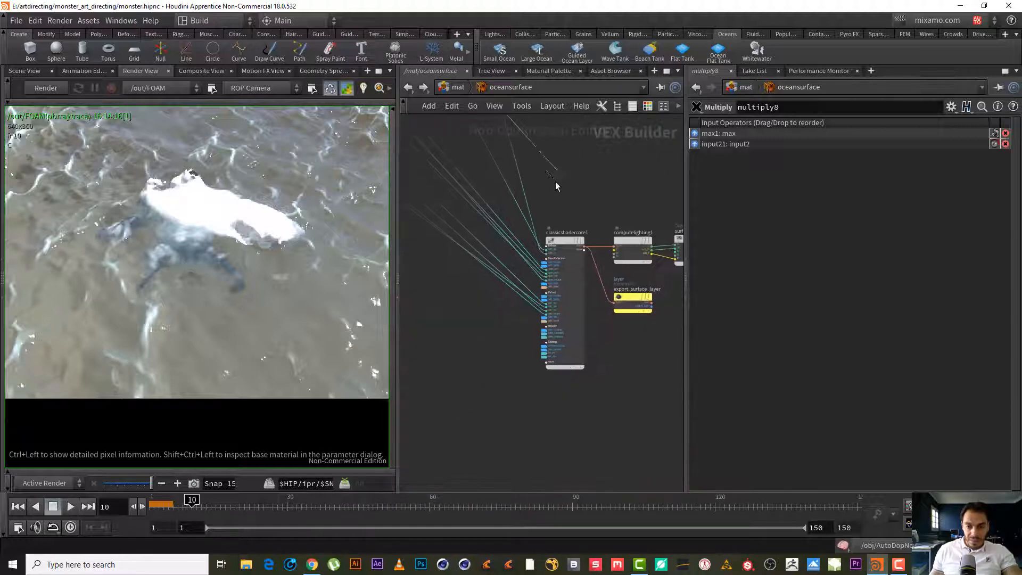
scroll(609, 191, "up", 8)
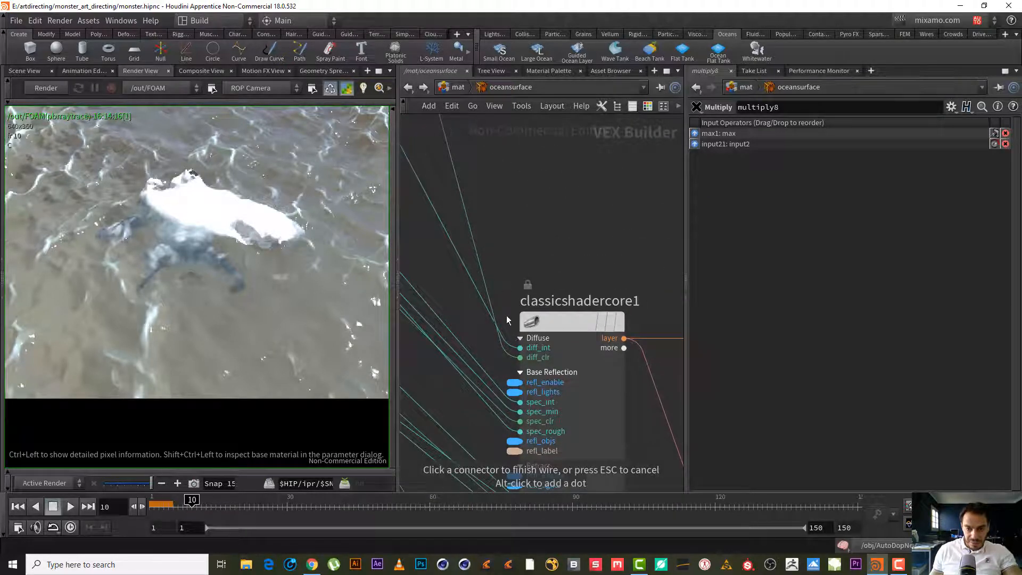
left_click(521, 348)
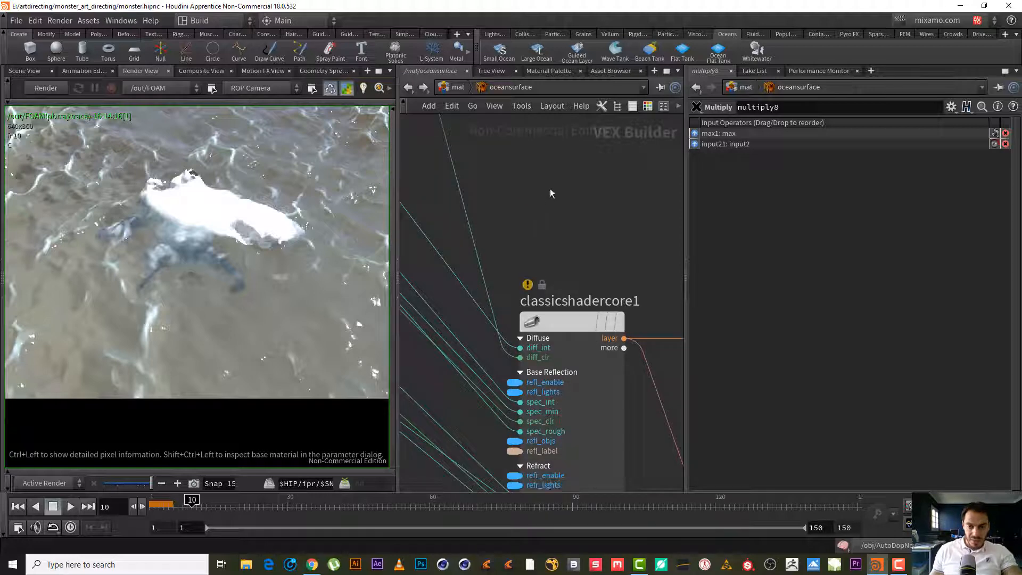
- Wire the output of dimport2 into the diff_clr input of classicshadercore1
scroll(551, 190, "down", 5)
middle_click_drag(500, 228, 562, 486)
middle_click_drag(586, 328, 634, 532)
scroll(586, 352, "up", 3)
middle_click_drag(585, 349, 668, 310)
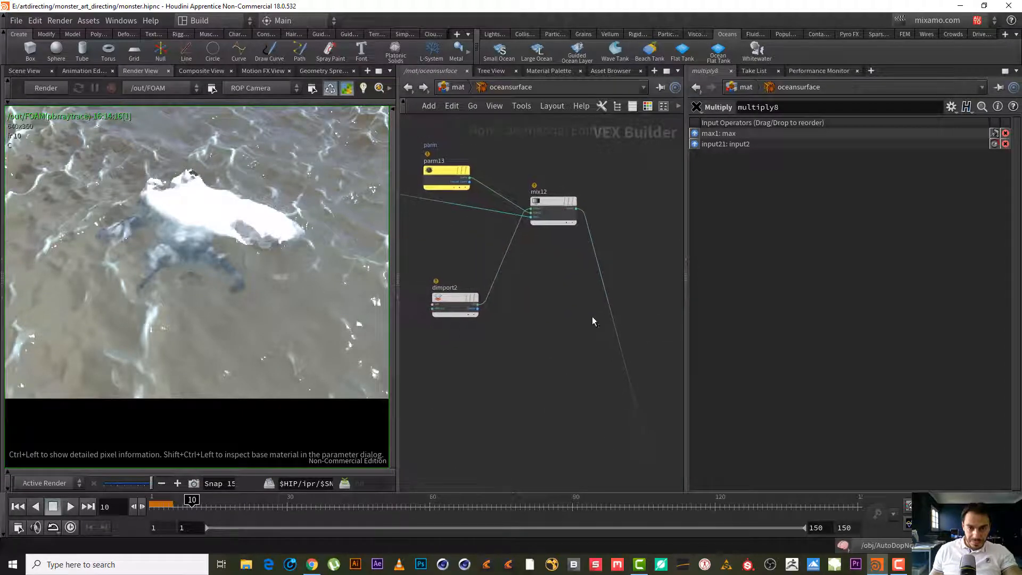
left_click(479, 307)
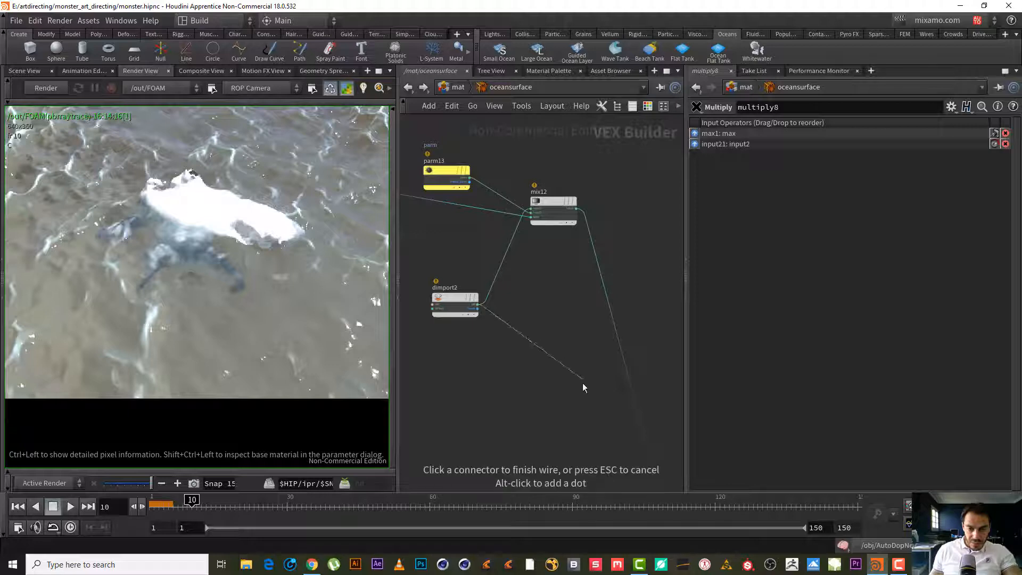
middle_click_drag(582, 388, 481, 142)
middle_click_drag(639, 365, 519, 114)
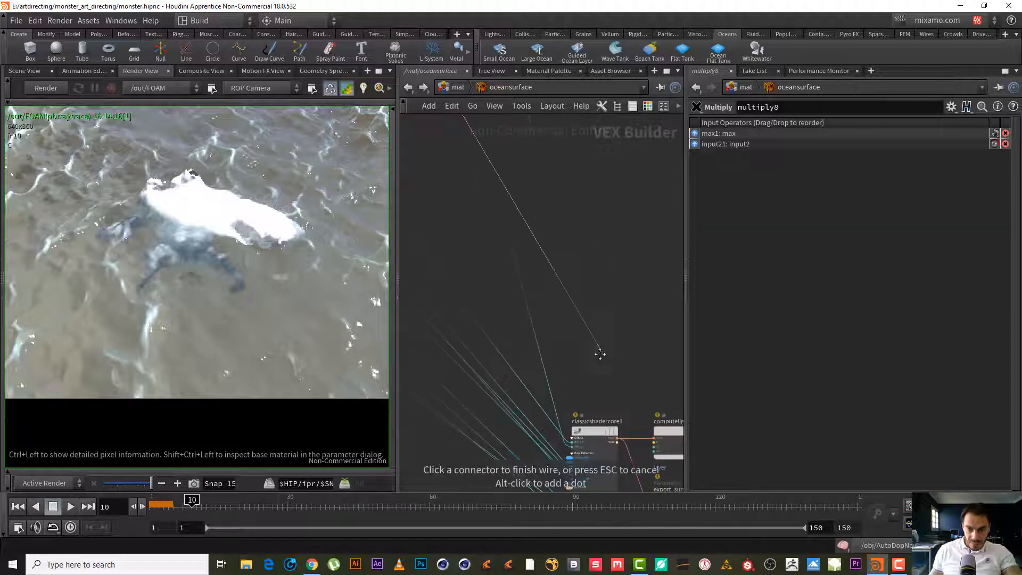
middle_click_drag(598, 351, 589, 182)
scroll(541, 273, "up", 5)
middle_click_drag(541, 273, 583, 175)
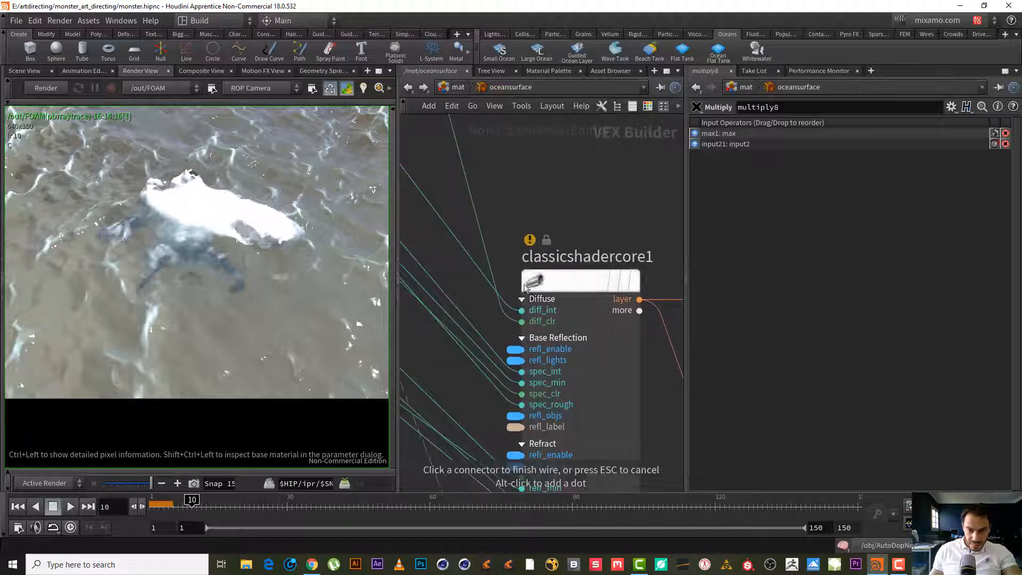
left_click(542, 322)
- Return to the /out context, render /out/FOAM with the rewired ocean material, take a snapshot and compare it with the earlier ones
middle_click_drag(589, 183, 615, 205)
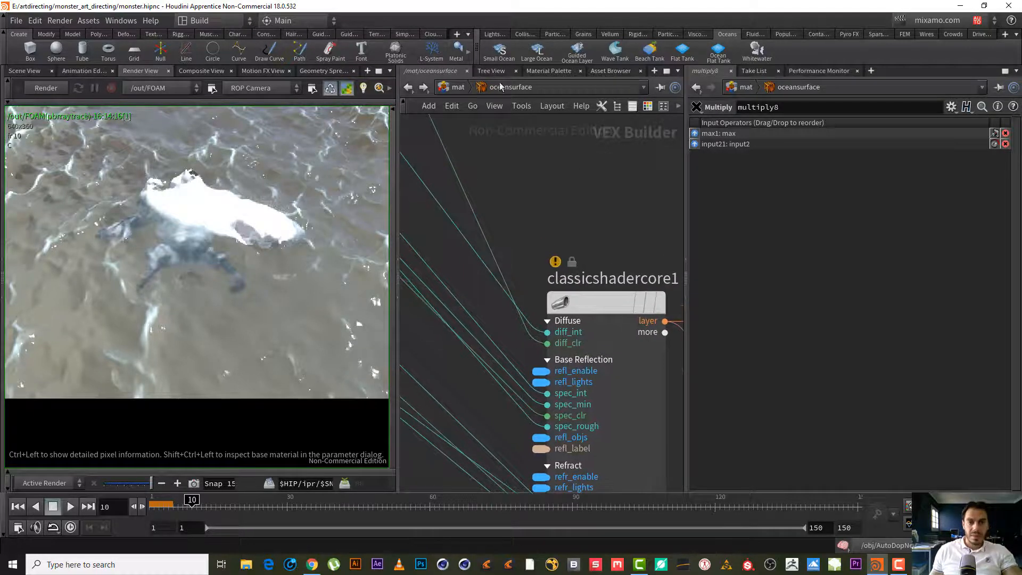
left_click(455, 86)
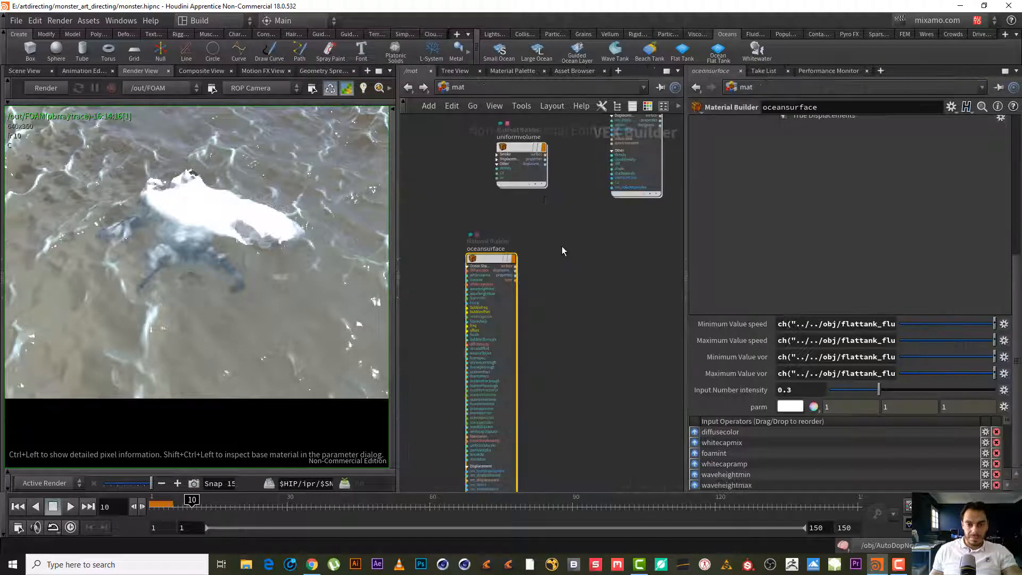
left_click(487, 88)
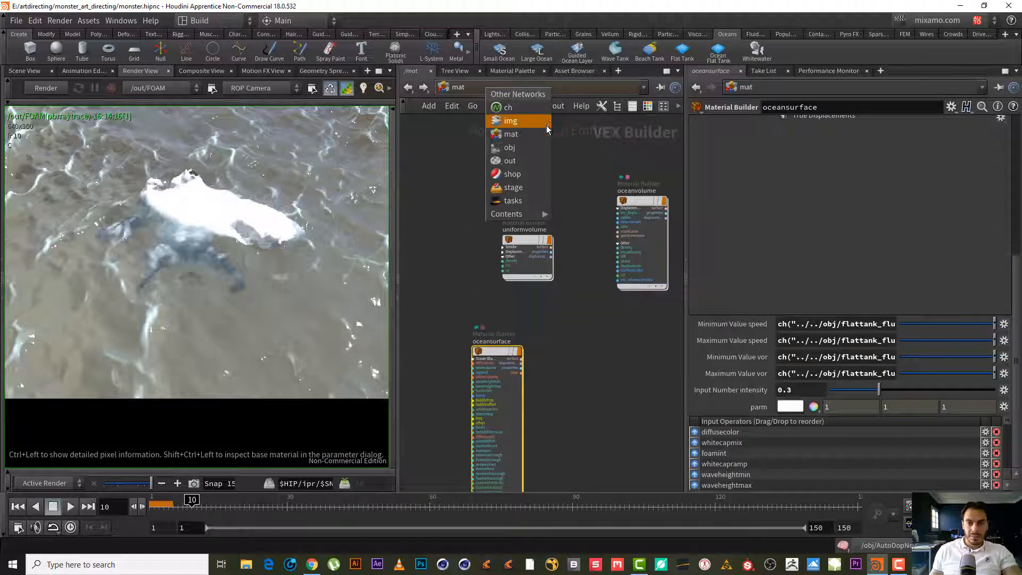
left_click(521, 160)
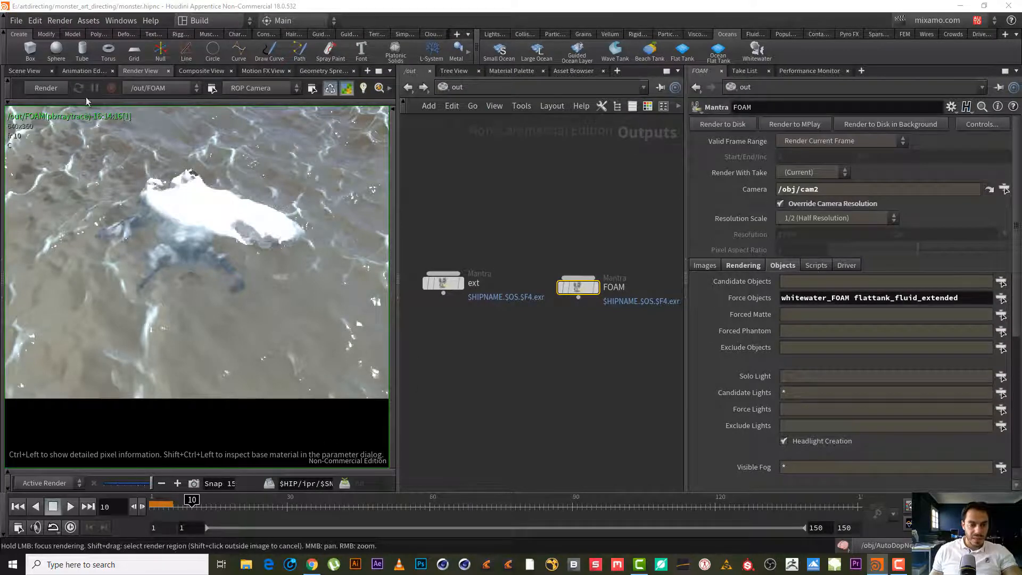
left_click(45, 89)
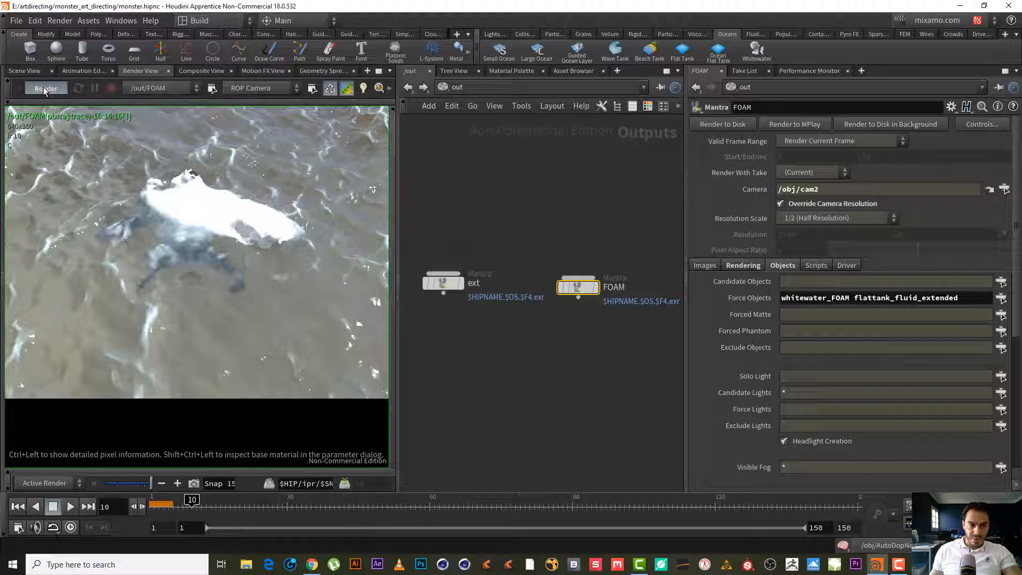
left_click(898, 567)
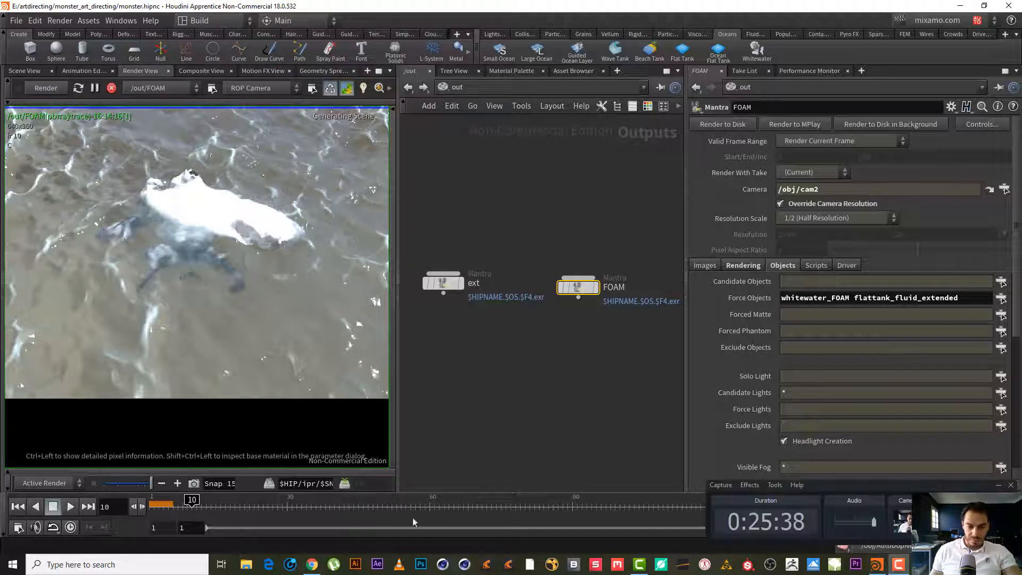
left_click(194, 484)
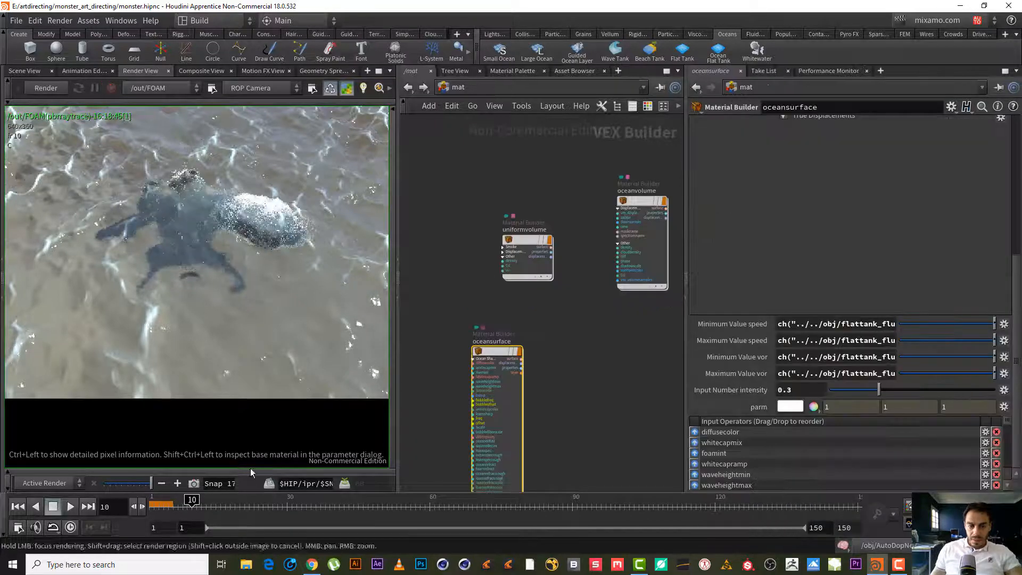
left_click_drag(149, 487, 152, 489)
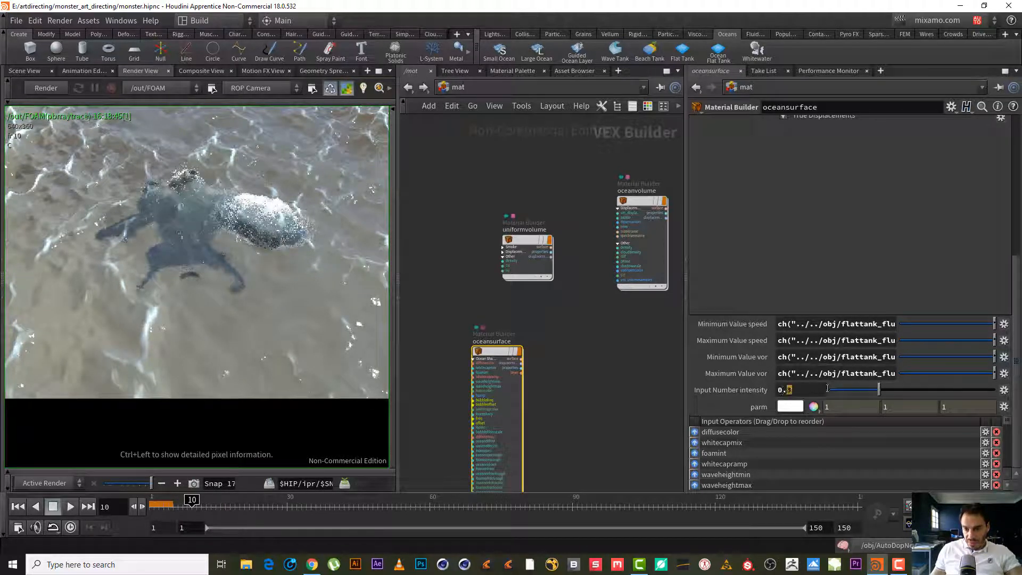
- Set the oceansurface material's Input Number intensity to 0.1
type("1")
key("Return")
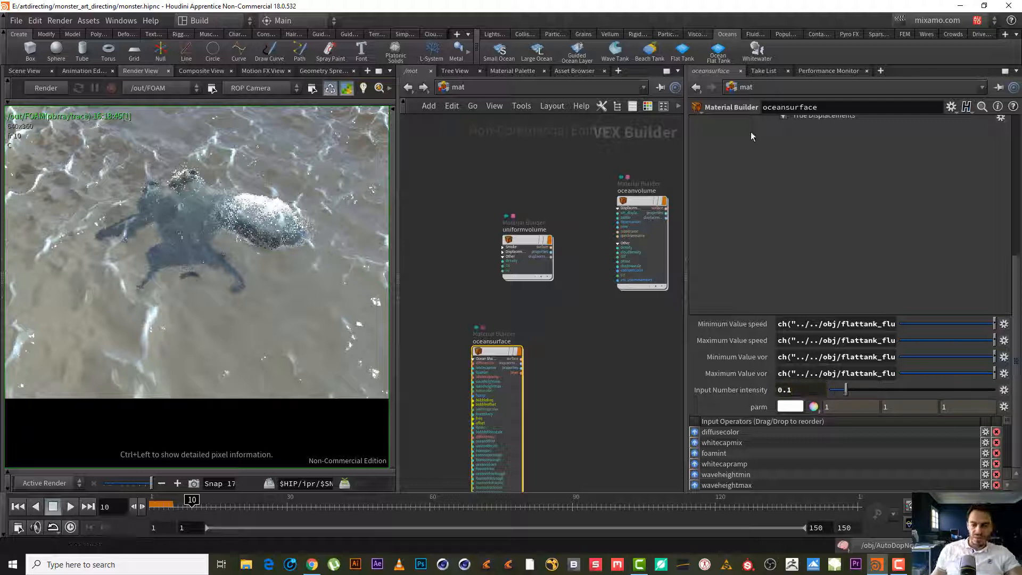